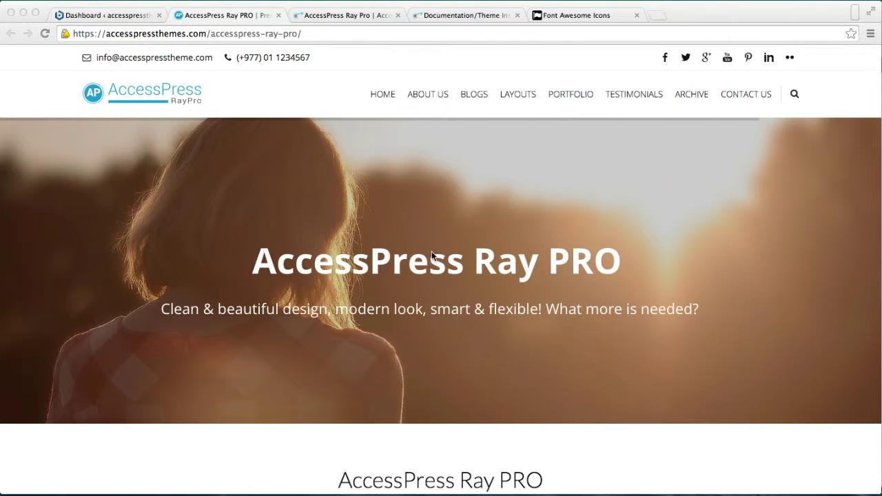
# Review the AccessPress Ray PRO demo homepage from the slider through the call to action, services and subscribe sections.
pyautogui.scroll(-3, 431, 254)
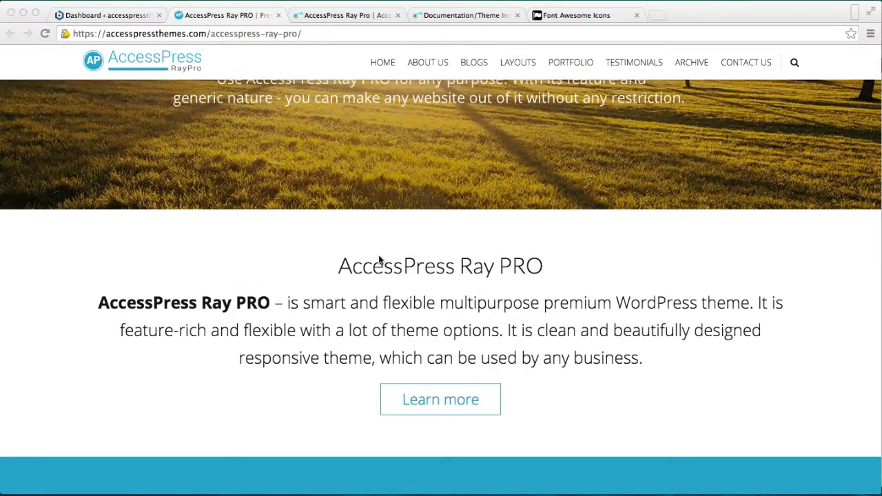
pyautogui.scroll(-2, 317, 270)
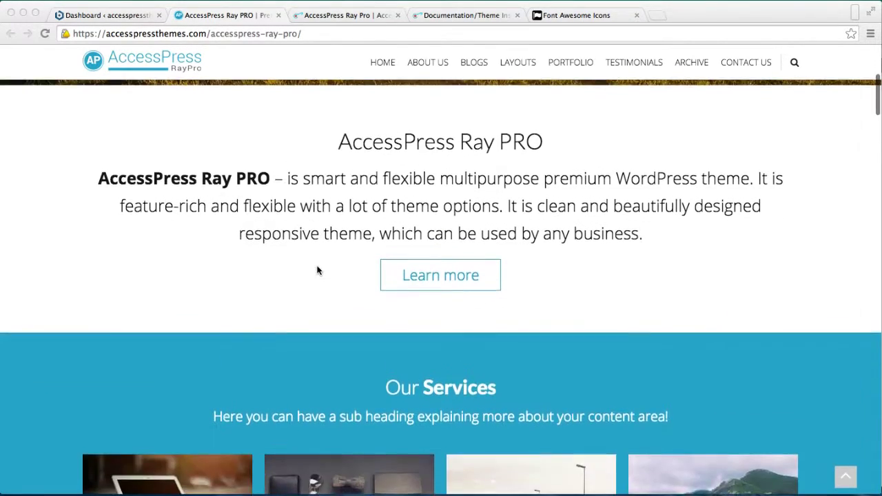
pyautogui.scroll(-4, 330, 341)
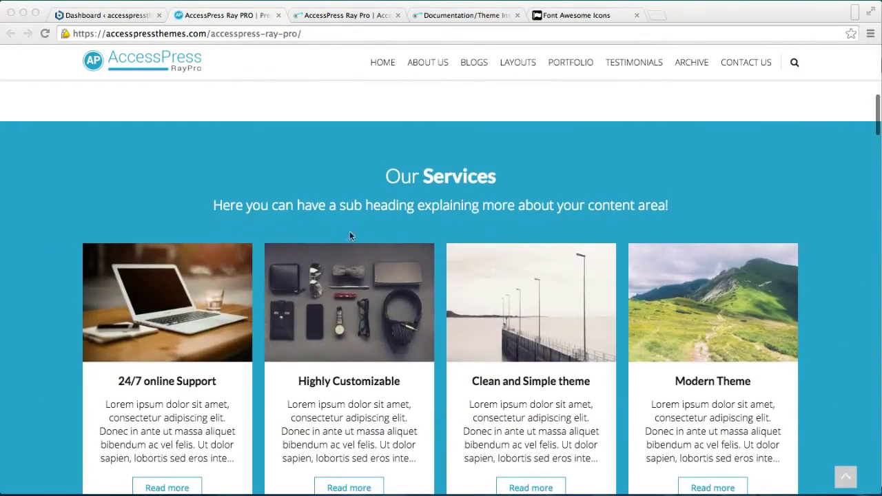
pyautogui.scroll(-10, 317, 358)
pyautogui.scroll(9, 316, 356)
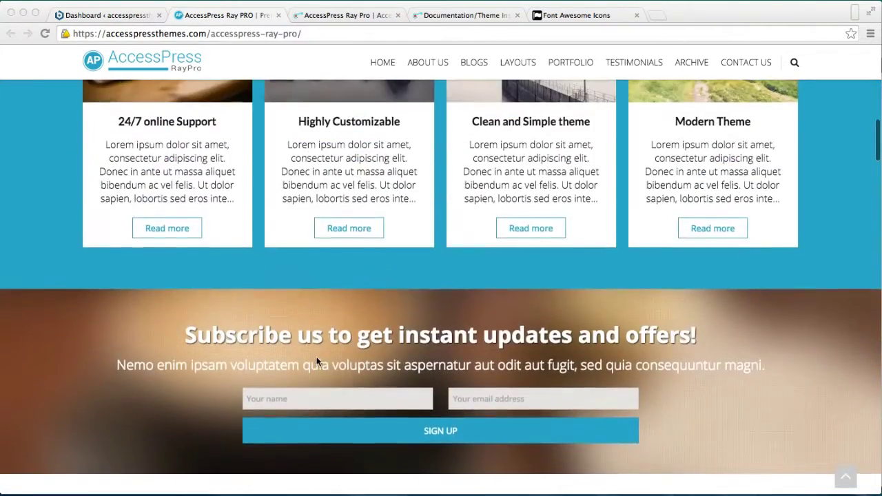
pyautogui.scroll(2, 316, 365)
pyautogui.scroll(-3, 308, 453)
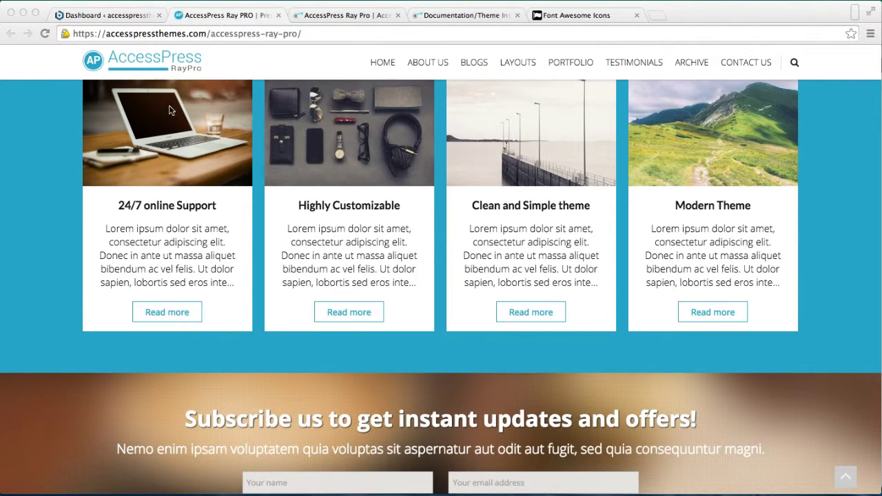
# In the WordPress dashboard, open the theme options' Home Page Settings and review the list of homepage sections.
pyautogui.click(134, 14)
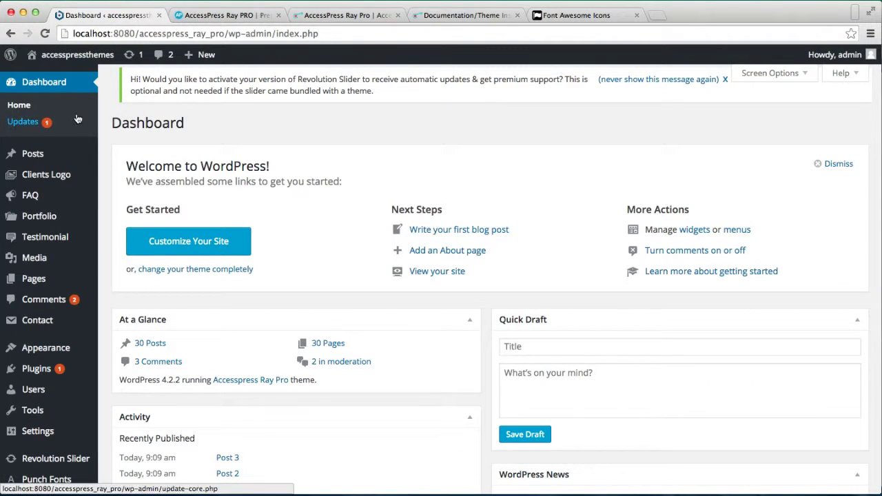
pyautogui.moveTo(42, 363)
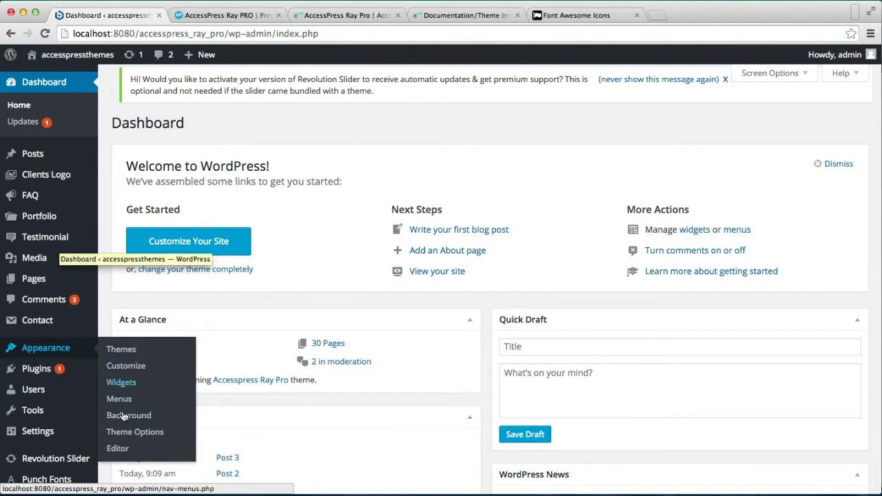
pyautogui.click(131, 433)
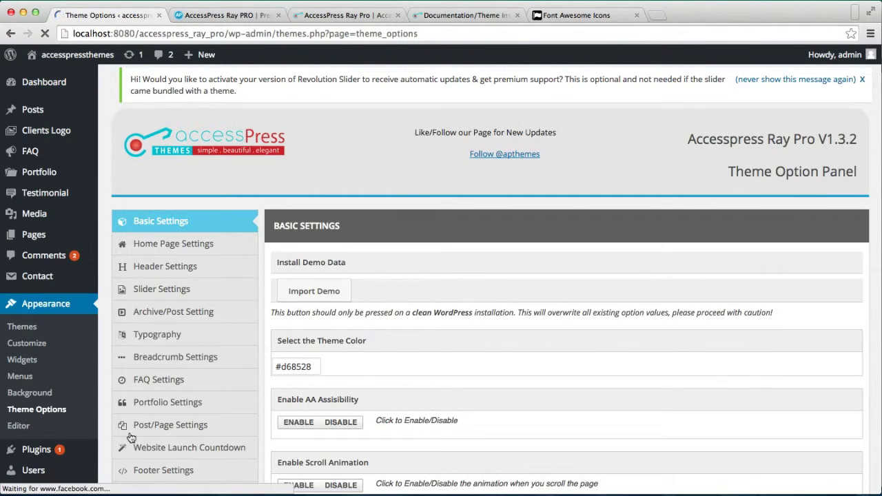
pyautogui.click(165, 243)
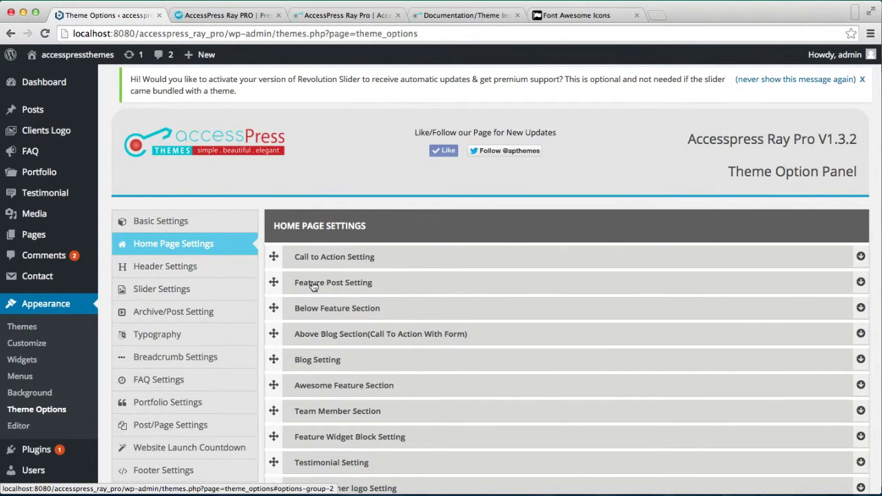
pyautogui.scroll(-5, 357, 389)
pyautogui.scroll(3, 356, 389)
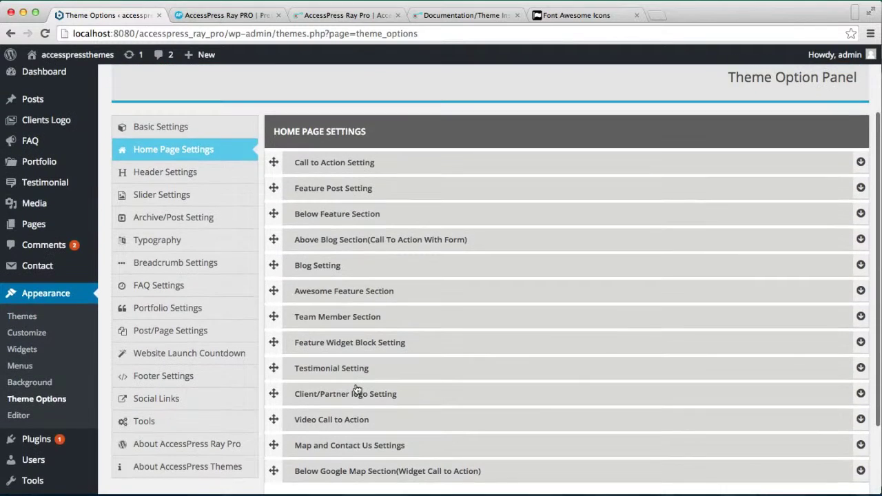
pyautogui.scroll(2, 357, 389)
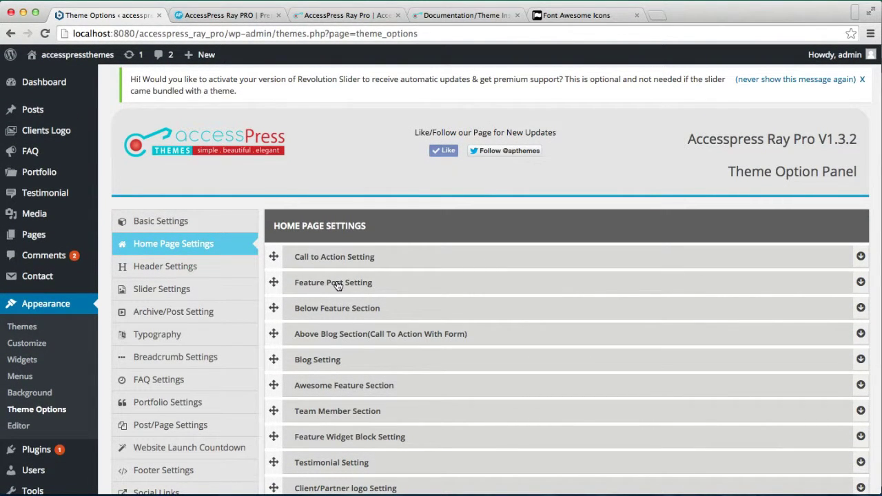
pyautogui.click(274, 256)
pyautogui.moveTo(274, 255)
pyautogui.mouseDown()
pyautogui.moveTo(273, 372)
pyautogui.moveTo(273, 249)
pyautogui.mouseUp()
pyautogui.scroll(-2, 395, 325)
pyautogui.scroll(1, 397, 325)
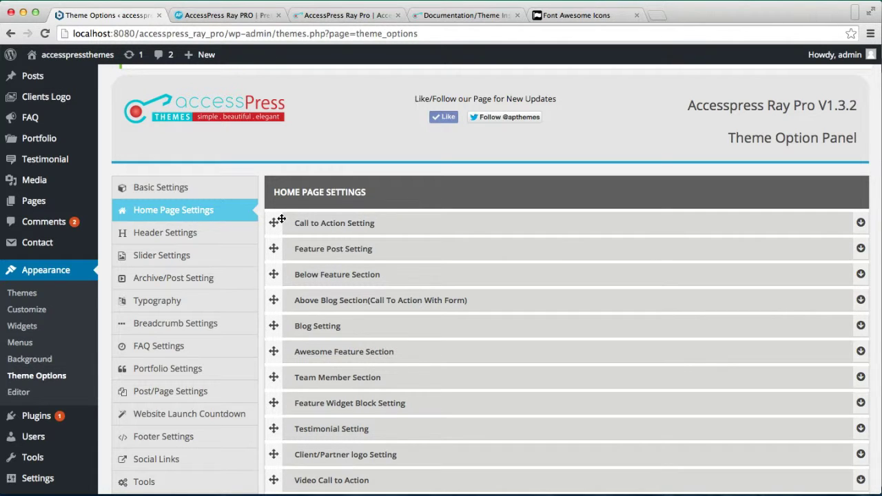
# Expand the Call to Action Setting and replace the Call to Action Title with "Call To Action".
pyautogui.click(302, 225)
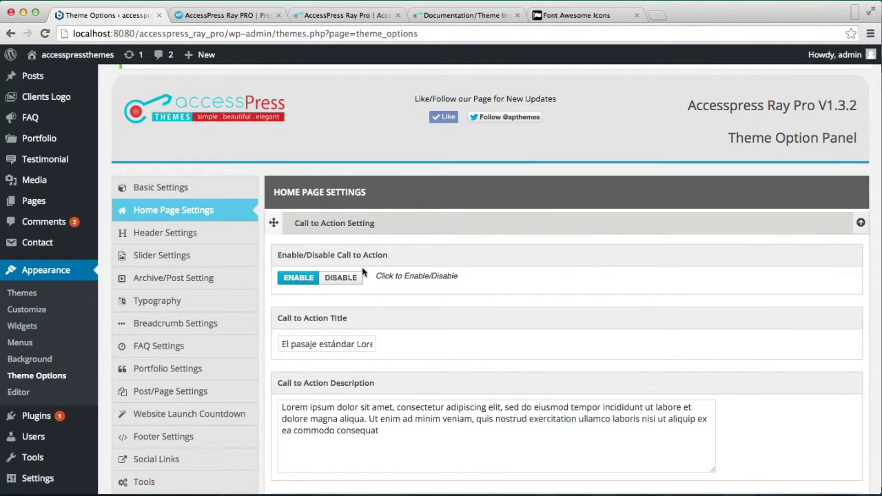
pyautogui.scroll(-3, 362, 300)
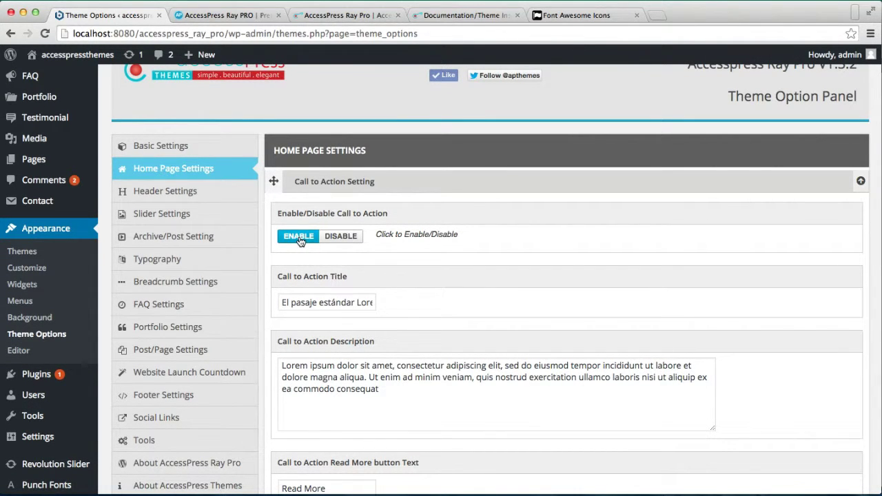
pyautogui.click(322, 299)
pyautogui.scroll(-2, 349, 336)
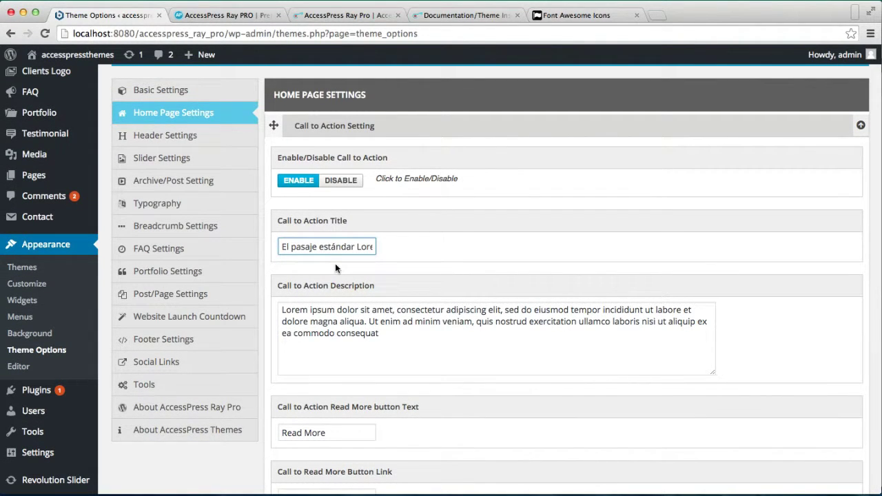
pyautogui.click(320, 246)
pyautogui.press('super+a')
pyautogui.press('BackSpace')
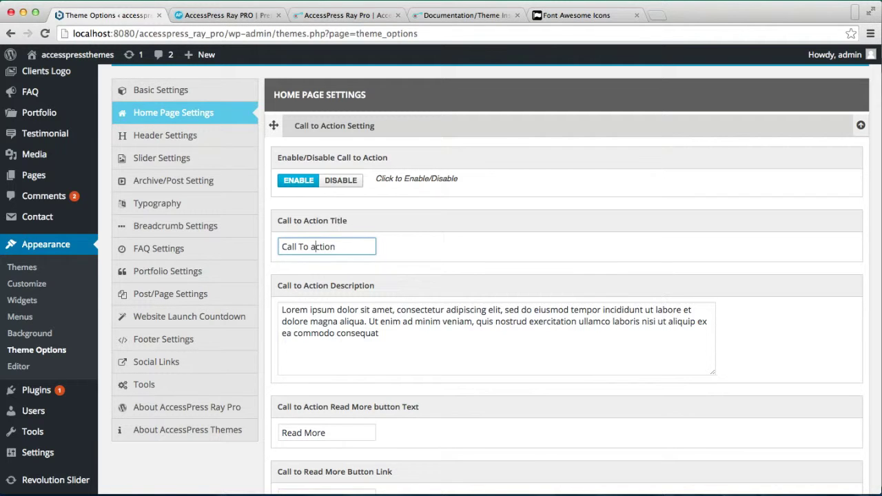
pyautogui.click(311, 246)
pyautogui.press('BackSpace')
pyautogui.write('A')
# Change the call to action's read more button text to "Check out".
pyautogui.scroll(-5, 361, 331)
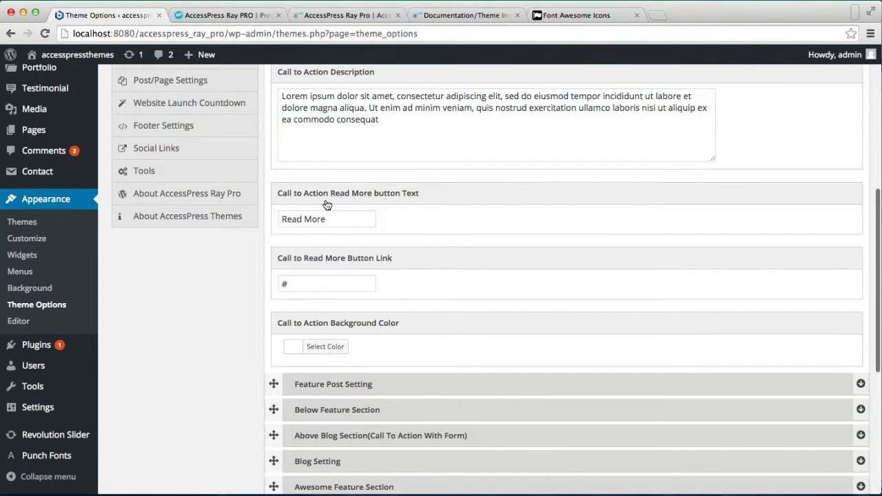
pyautogui.click(332, 217)
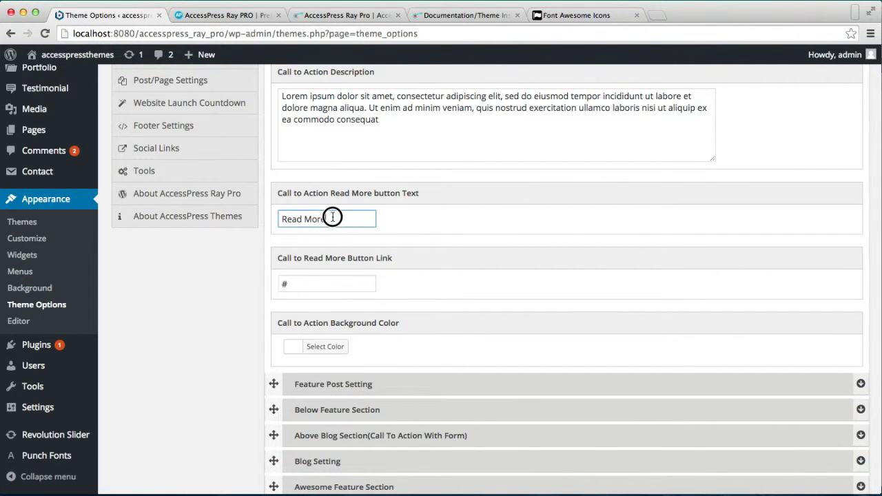
pyautogui.moveTo(332, 217); pyautogui.dragTo(270, 216)
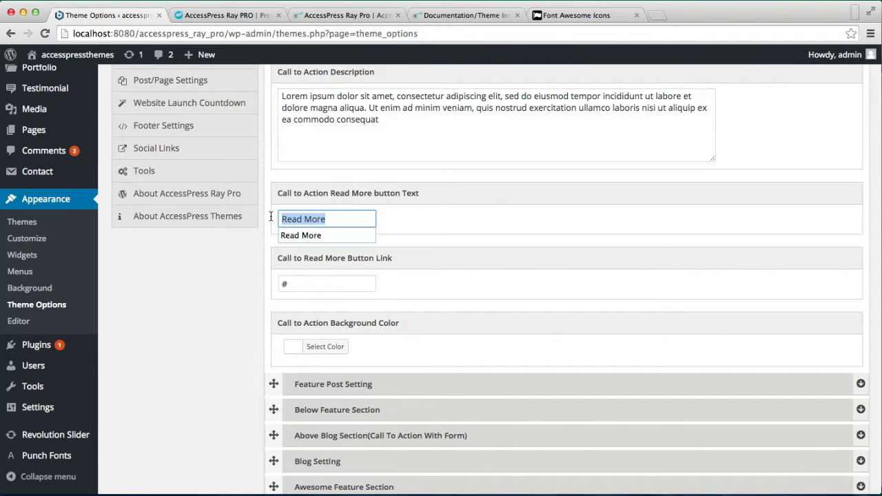
pyautogui.press('BackSpace')
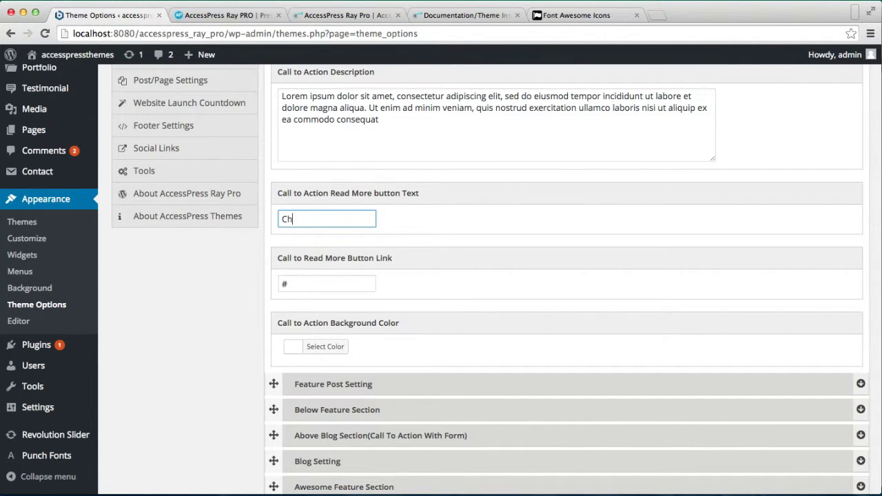
pyautogui.write('Check out')
pyautogui.click(297, 285)
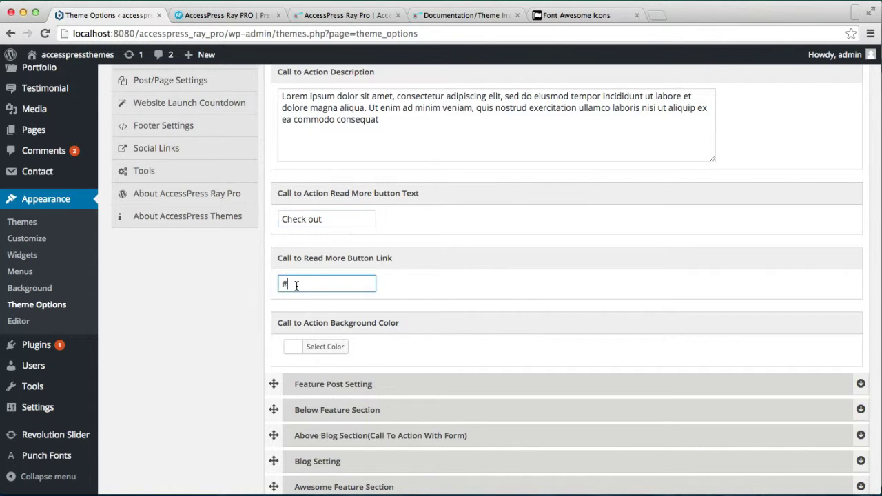
pyautogui.press('BackSpace')
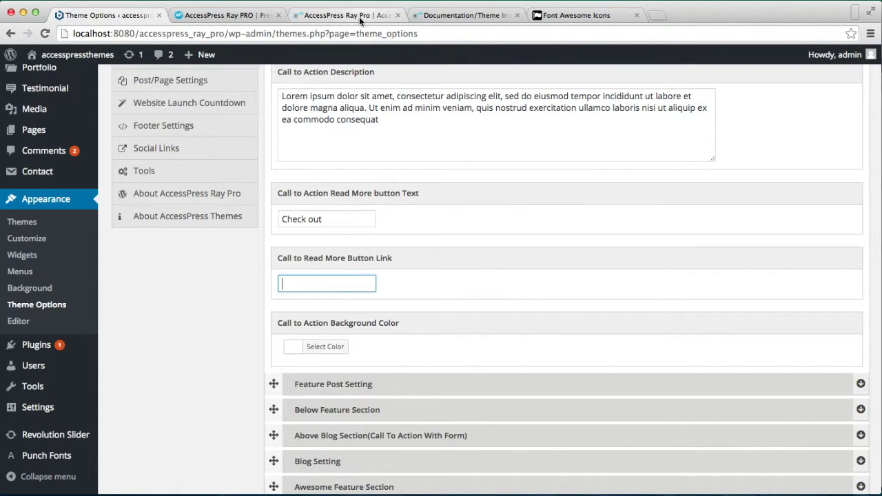
pyautogui.click(362, 16)
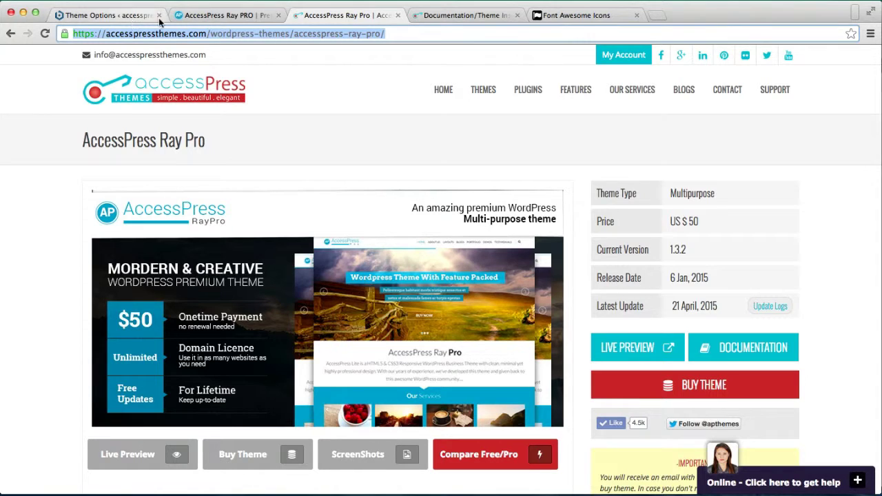
pyautogui.click(124, 22)
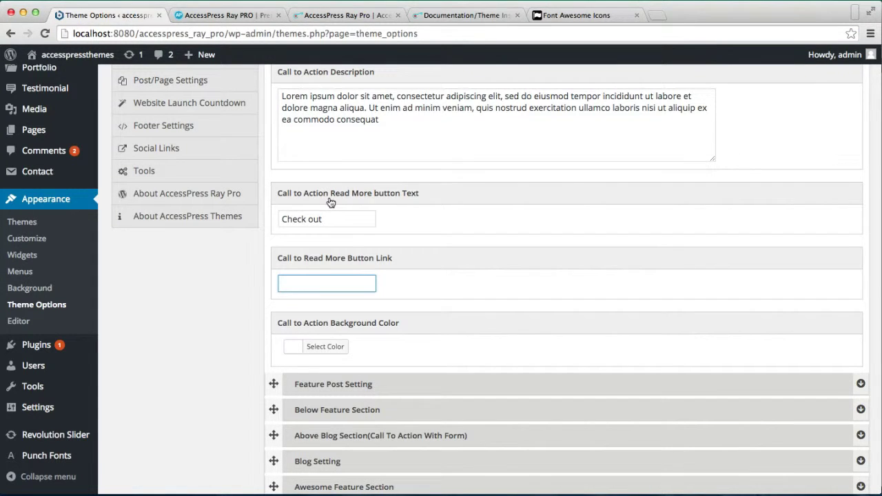
pyautogui.press('super+v')
# Save the theme options and open the live site in a new browser tab.
pyautogui.scroll(-3, 355, 317)
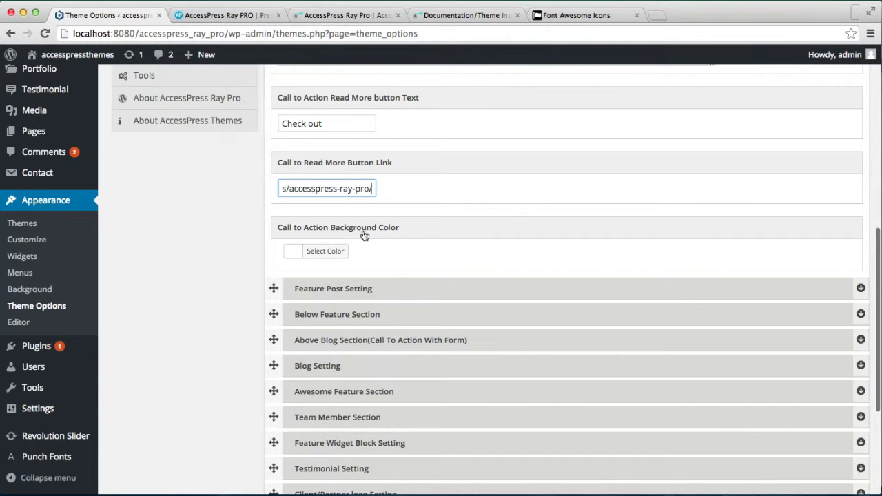
pyautogui.scroll(-5, 348, 240)
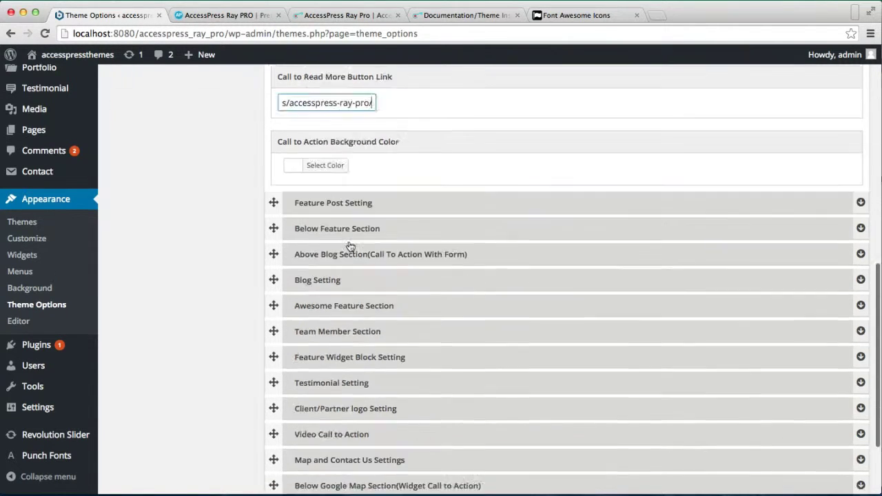
pyautogui.click(312, 431)
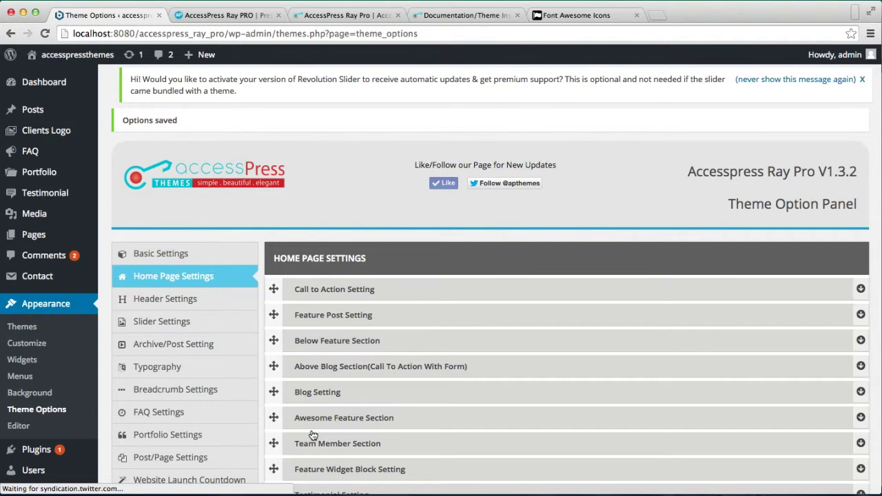
pyautogui.moveTo(61, 58)
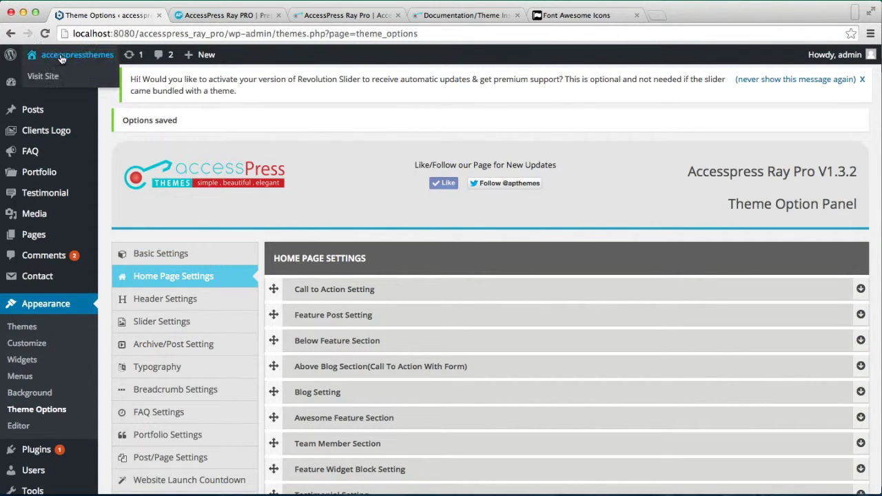
pyautogui.rightClick(46, 79)
pyautogui.click(55, 79)
pyautogui.moveTo(59, 83)
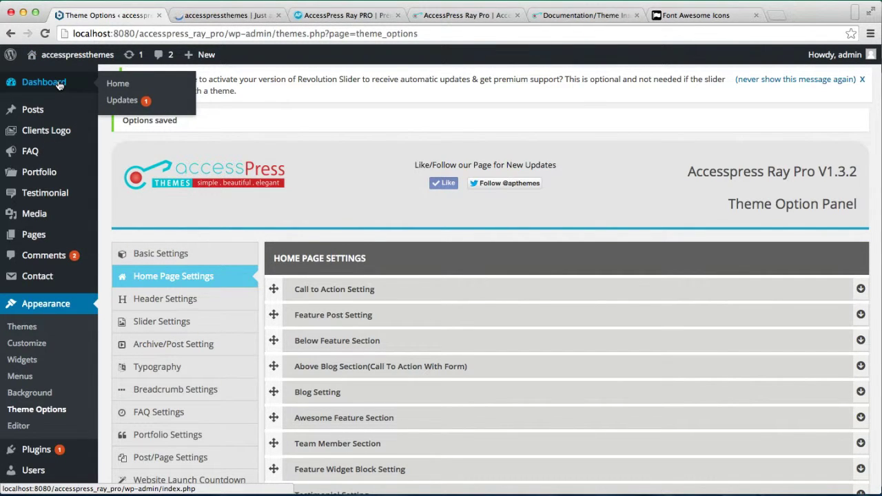
pyautogui.click(223, 22)
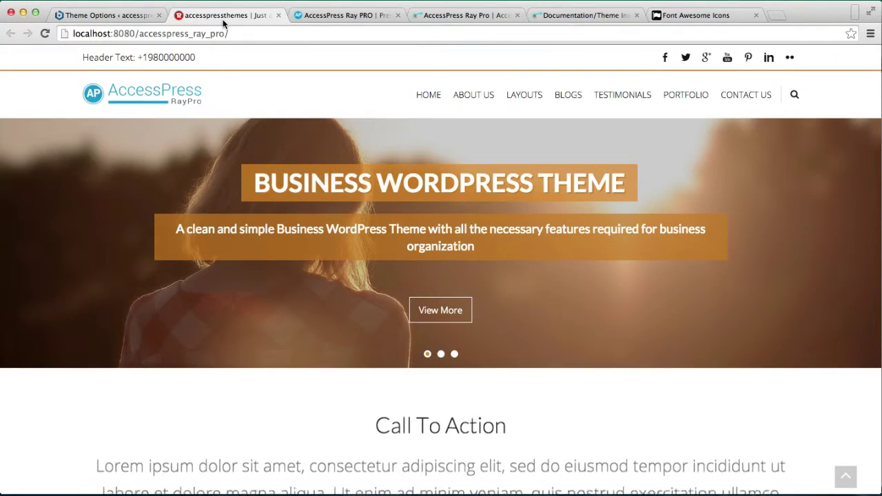
# Check the call to action's title, text and button on the homepage, plus the Our Services section below it.
pyautogui.scroll(-6, 330, 271)
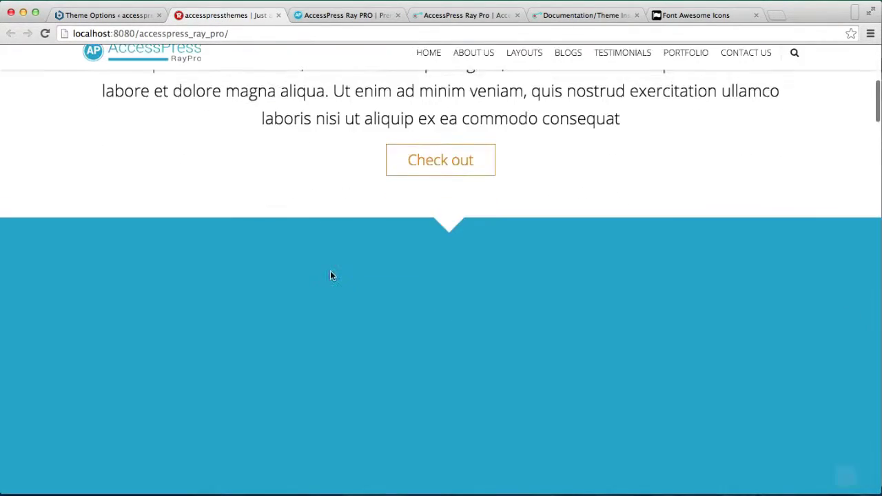
pyautogui.scroll(2, 330, 271)
pyautogui.scroll(4, 330, 271)
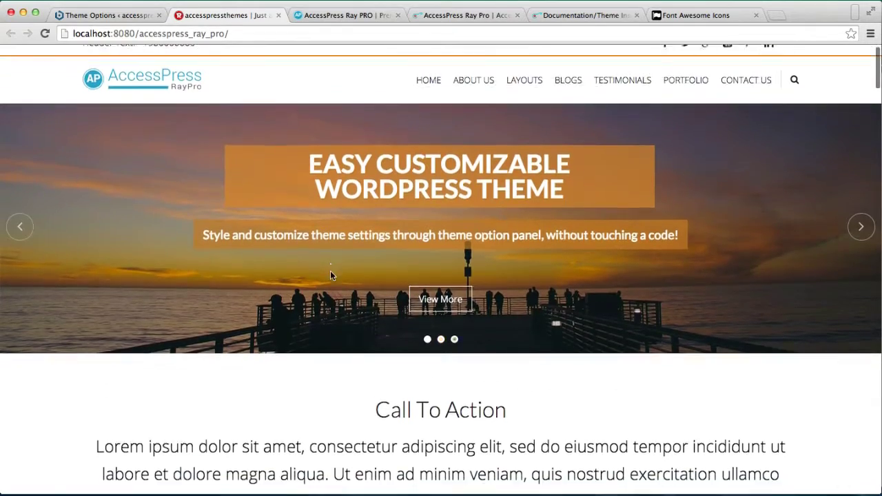
pyautogui.scroll(-5, 330, 270)
pyautogui.scroll(1, 394, 162)
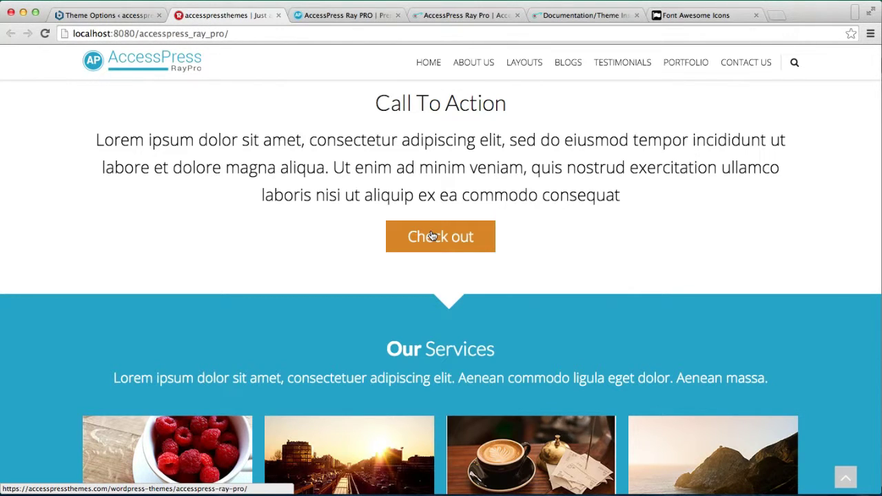
pyautogui.scroll(-5, 447, 274)
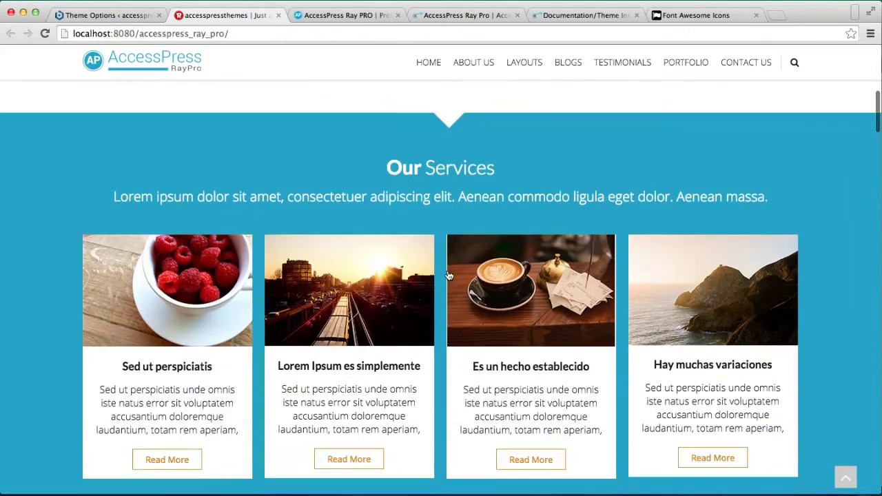
pyautogui.scroll(1, 448, 274)
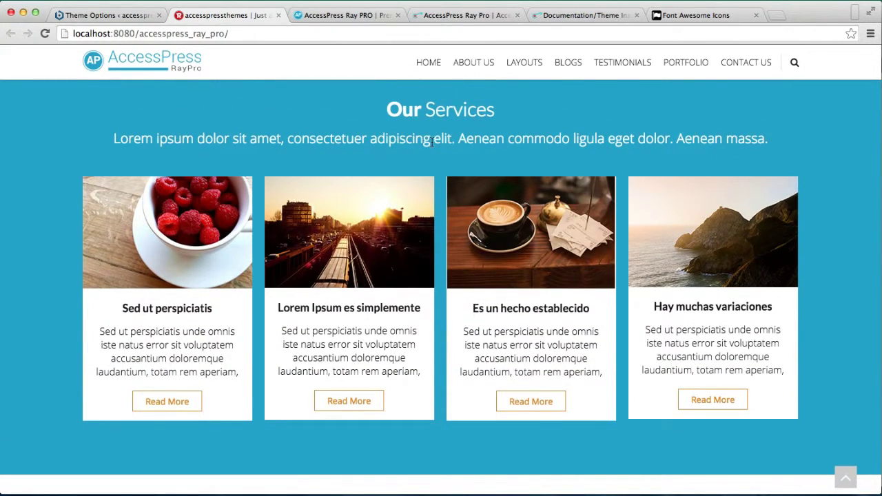
# Return to the theme options and replace the featured title in the Feature Post Setting section with "Features".
pyautogui.click(124, 14)
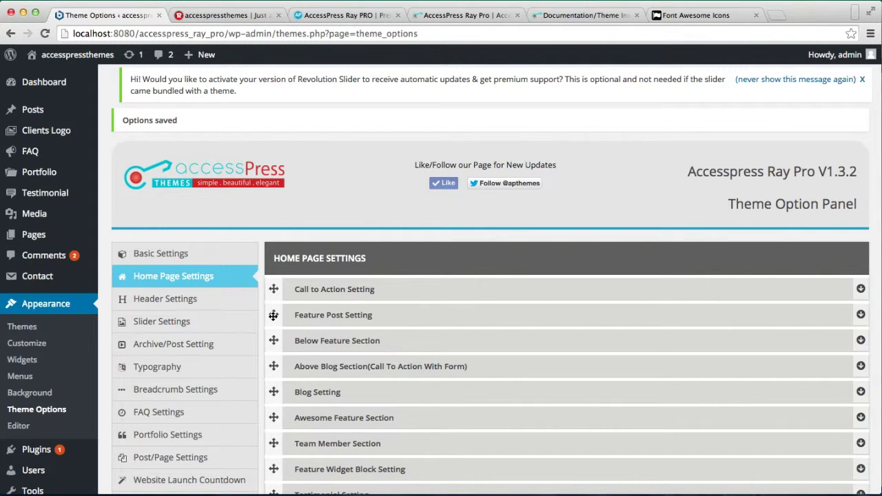
pyautogui.click(273, 315)
pyautogui.scroll(-3, 439, 389)
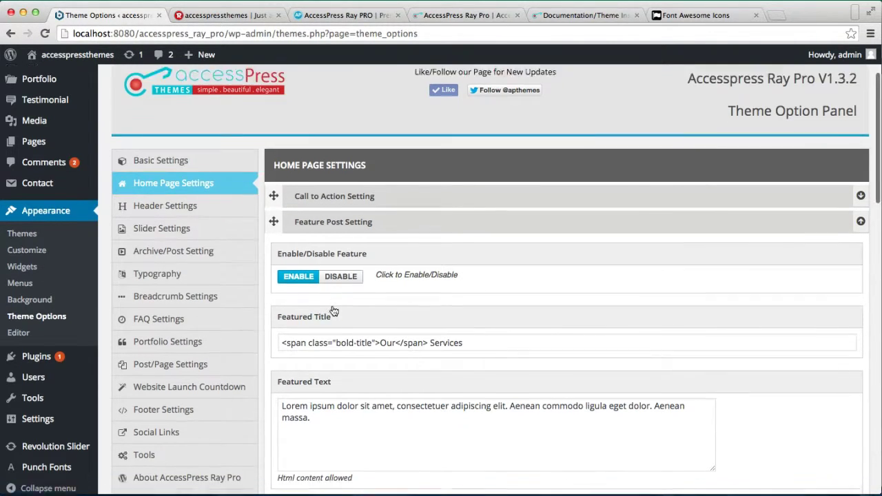
pyautogui.scroll(-2, 337, 303)
pyautogui.click(355, 297)
pyautogui.press('BackSpace')
pyautogui.press('BackSpace')
pyautogui.press('BackSpace')
pyautogui.press('BackSpace')
pyautogui.press('BackSpace')
pyautogui.press('BackSpace')
pyautogui.press('BackSpace')
pyautogui.press('super+a')
pyautogui.press('BackSpace')
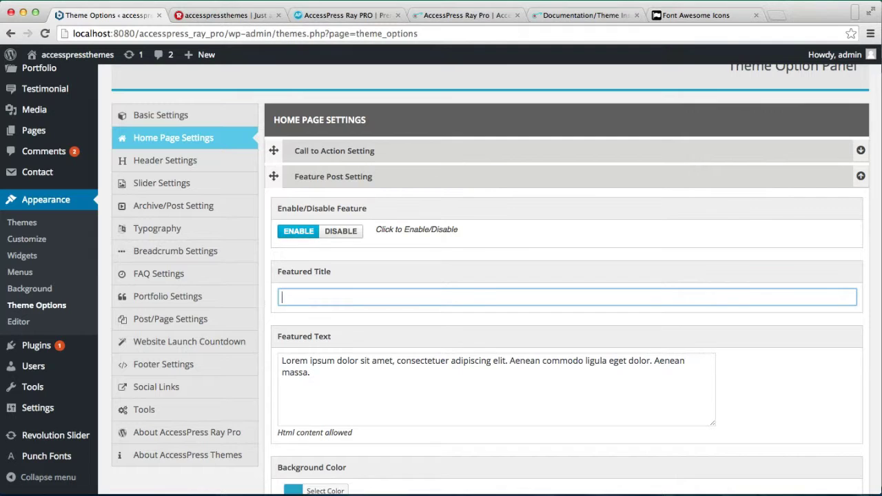
pyautogui.write('Features')
# Look over the featured text and the background color picker in the Feature Post Setting section.
pyautogui.scroll(-2, 319, 347)
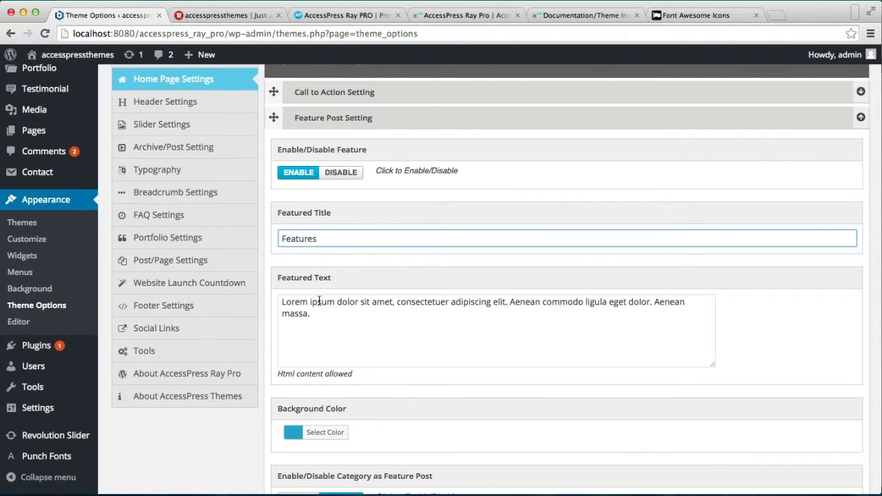
pyautogui.scroll(-4, 319, 301)
pyautogui.scroll(-1, 319, 305)
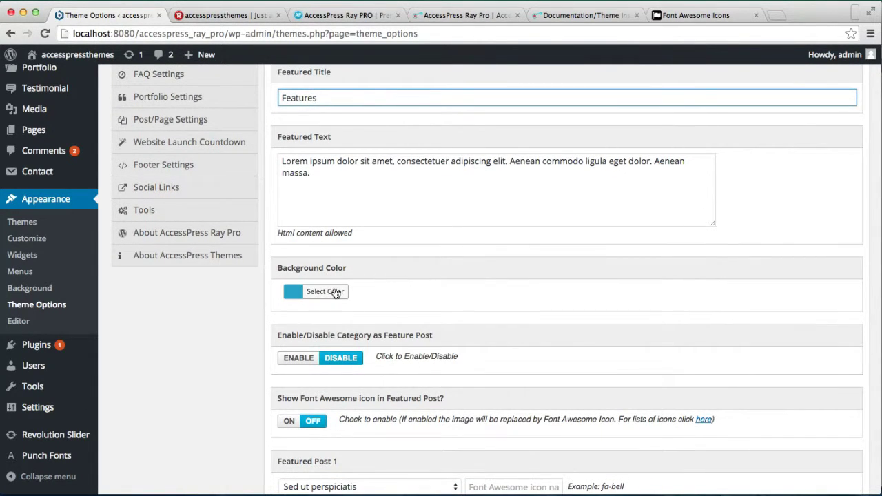
pyautogui.click(334, 291)
pyautogui.click(335, 293)
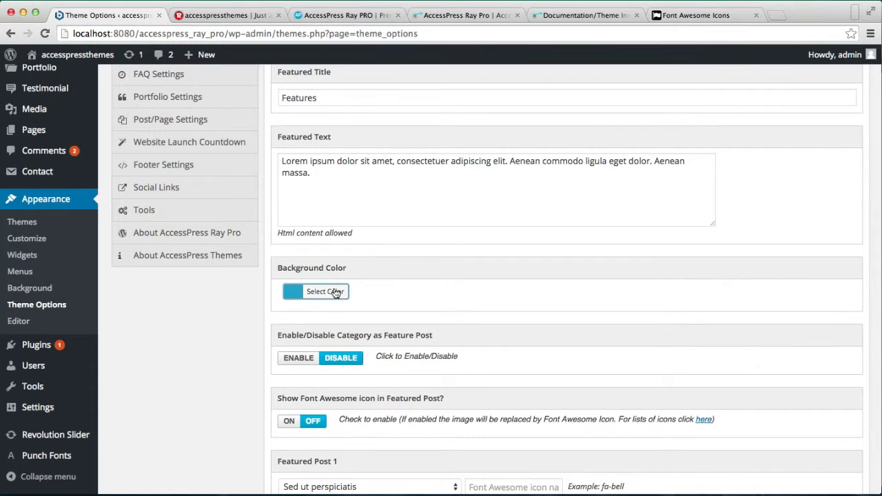
pyautogui.scroll(-3, 335, 292)
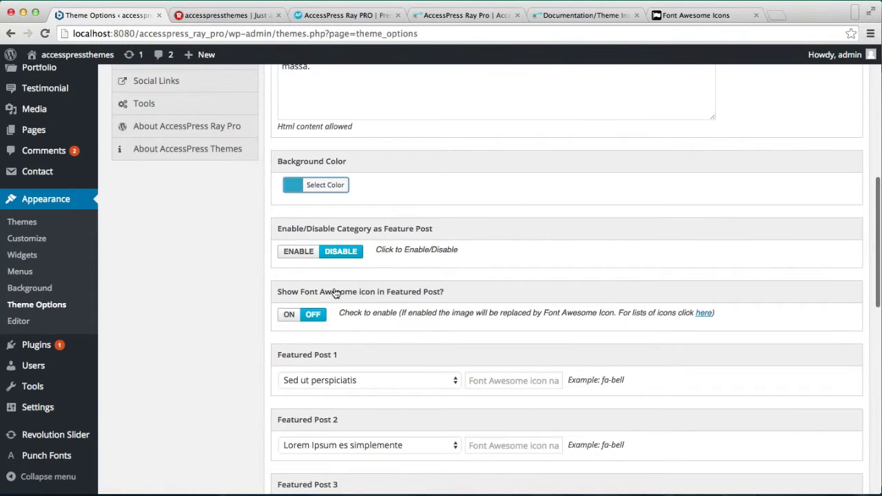
# Enable Category as Feature Post to view its category, post number and read more options, and disable it again.
pyautogui.click(296, 255)
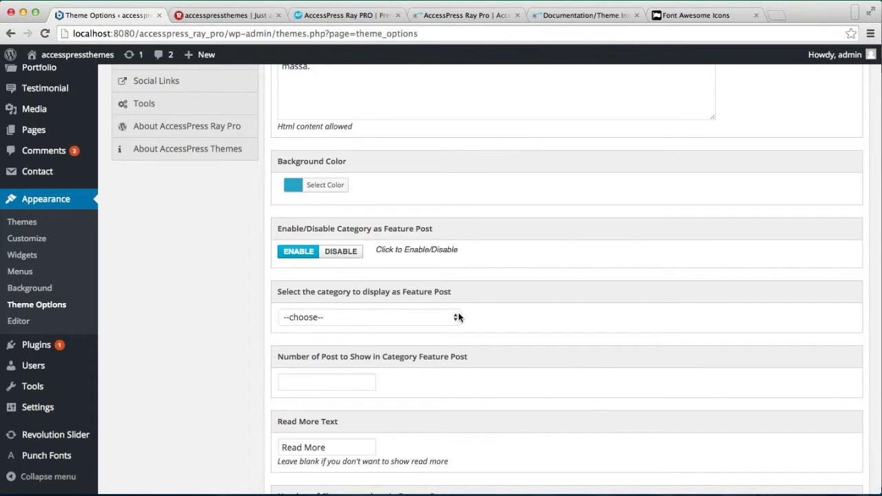
pyautogui.click(313, 381)
pyautogui.scroll(-2, 313, 381)
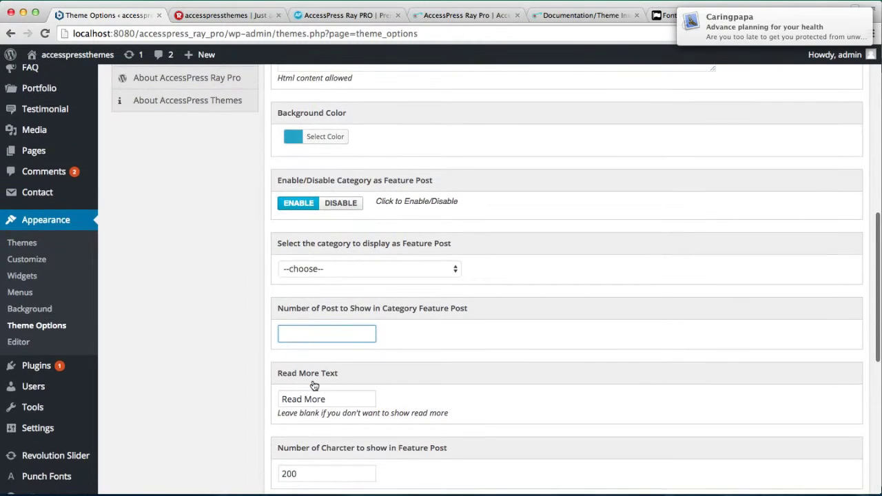
pyautogui.scroll(-2, 296, 386)
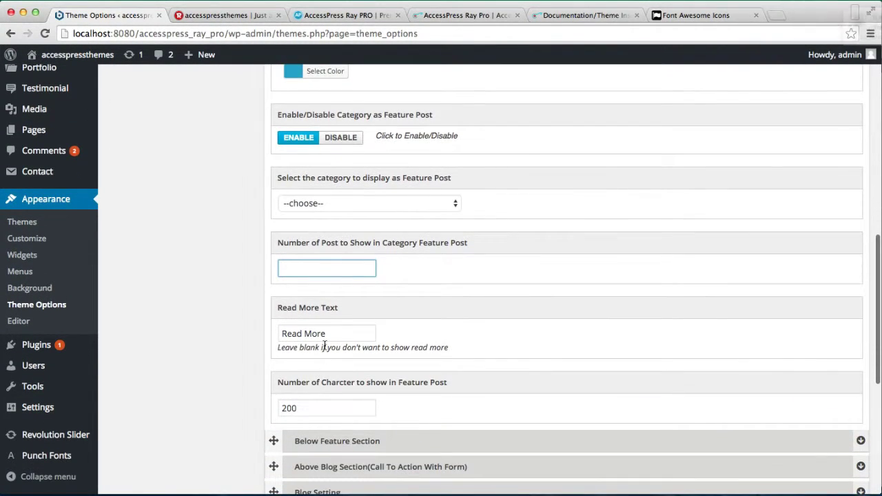
pyautogui.scroll(2, 321, 359)
pyautogui.scroll(2, 324, 348)
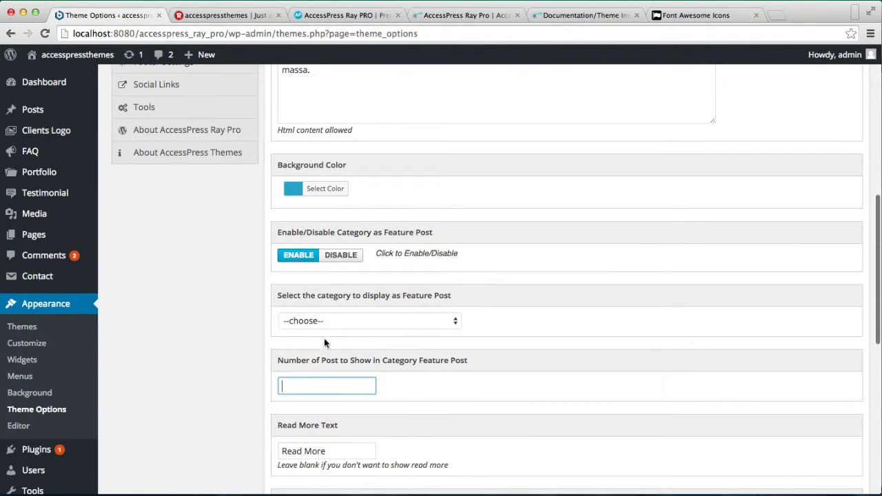
pyautogui.click(329, 257)
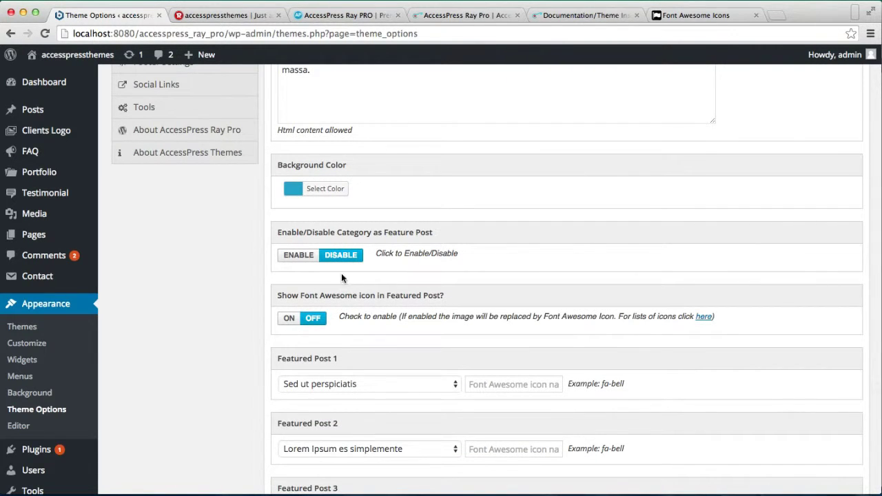
# Review the individual featured post selections and enable Category as Feature Post.
pyautogui.scroll(-3, 350, 320)
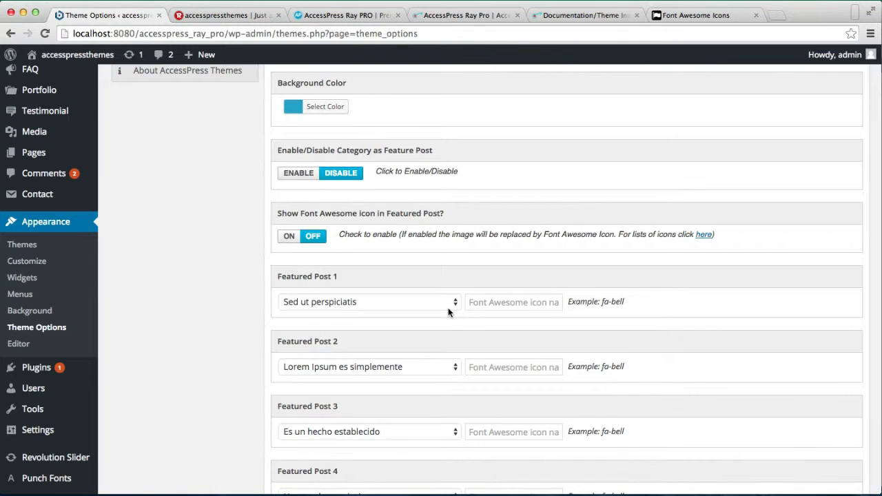
pyautogui.scroll(-2, 448, 307)
pyautogui.scroll(1, 448, 308)
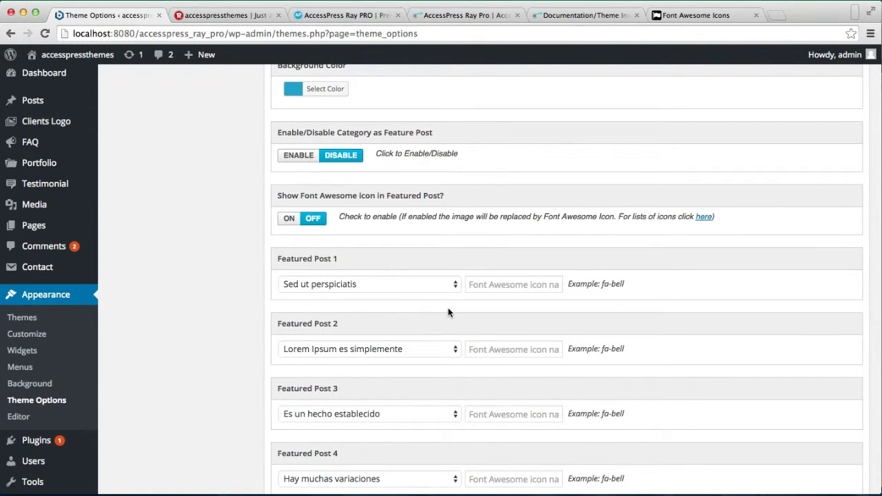
pyautogui.scroll(2, 448, 309)
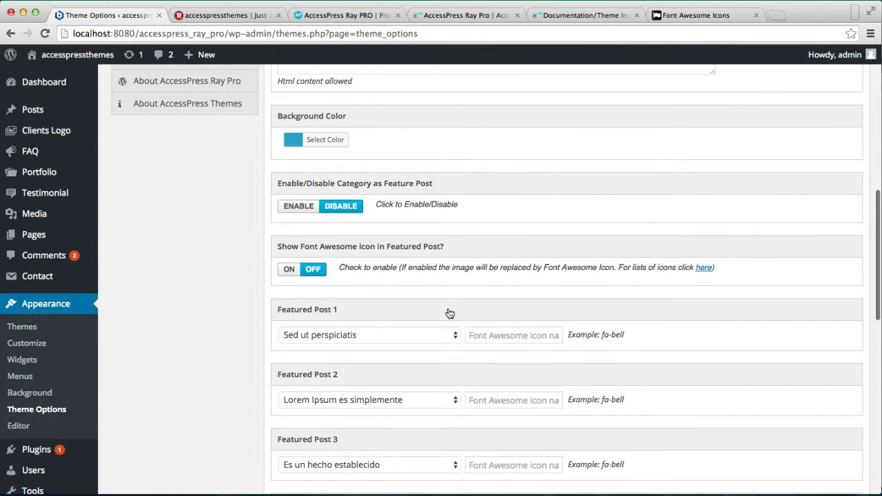
pyautogui.click(289, 209)
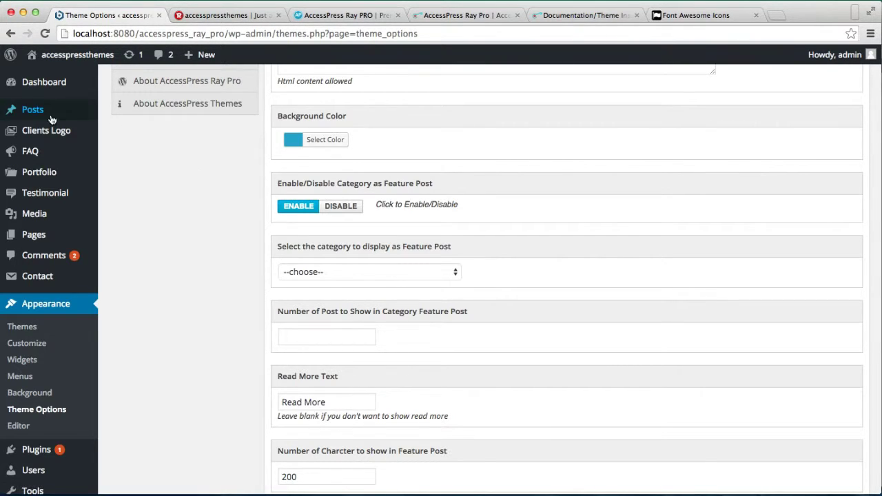
# Open the new post editor in a new browser tab and title the post "Post".
pyautogui.moveTo(36, 116)
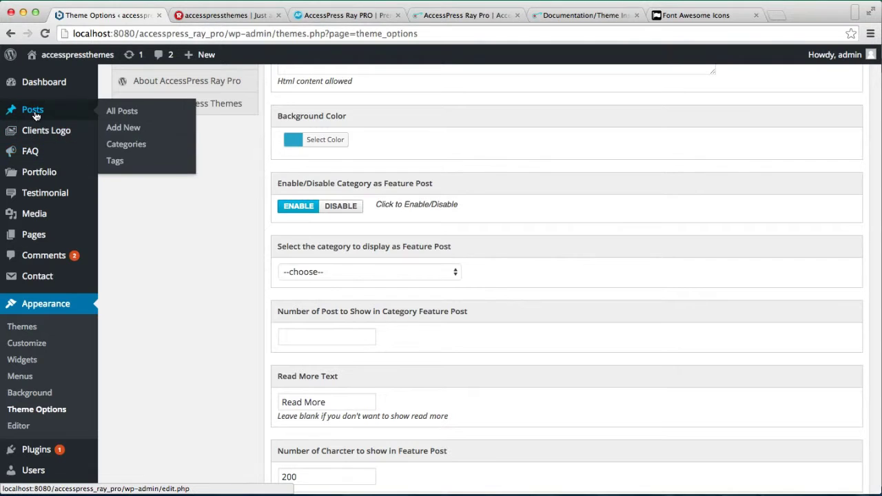
pyautogui.rightClick(126, 133)
pyautogui.click(148, 132)
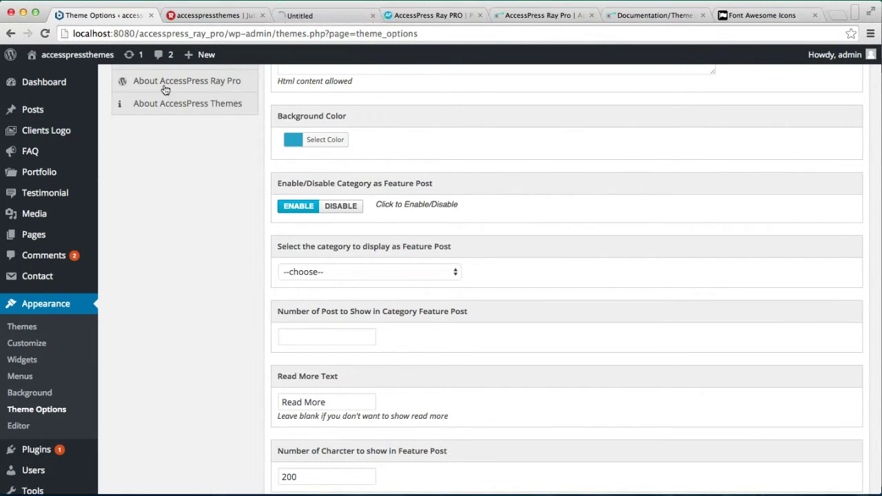
pyautogui.click(309, 17)
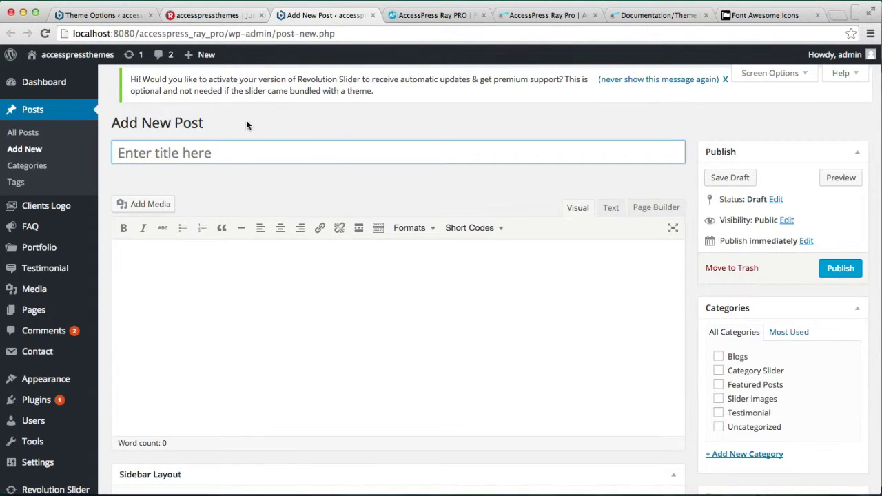
pyautogui.write('PO')
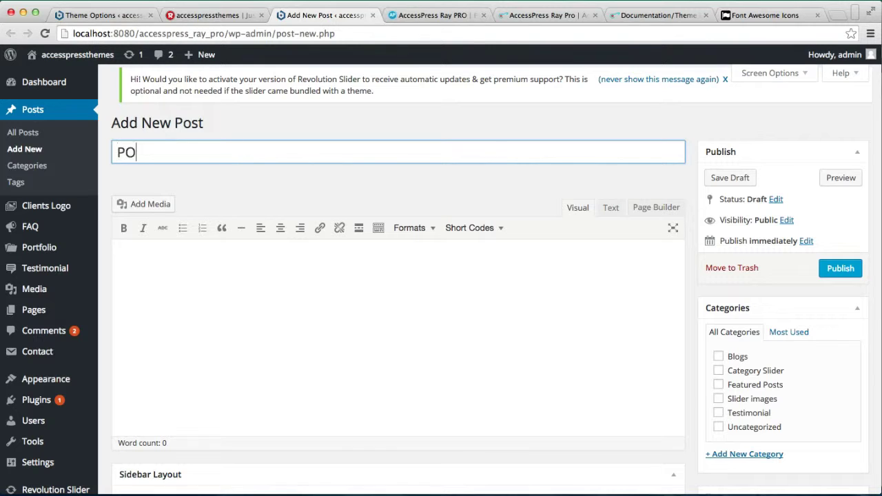
pyautogui.press('BackSpace')
pyautogui.press('BackSpace')
pyautogui.click(272, 272)
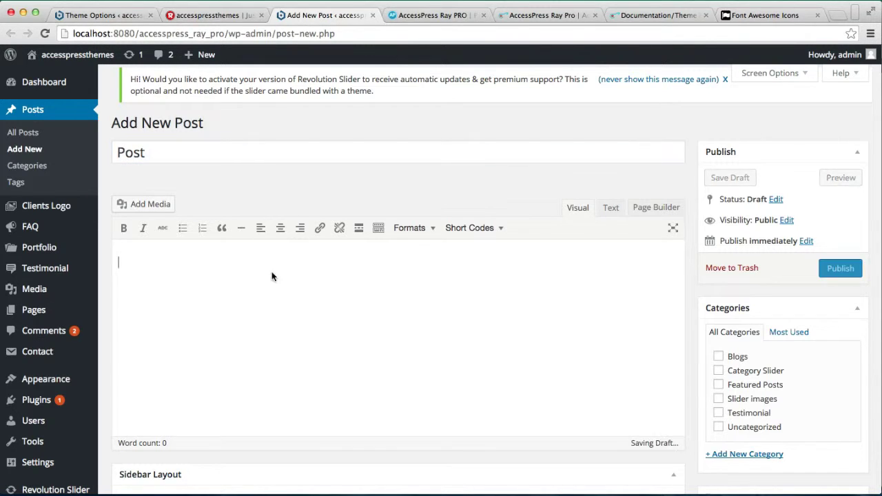
# Fill the post body with the Lorem Ipsum dummy paragraph from the Untitled text document.
pyautogui.click(418, 492)
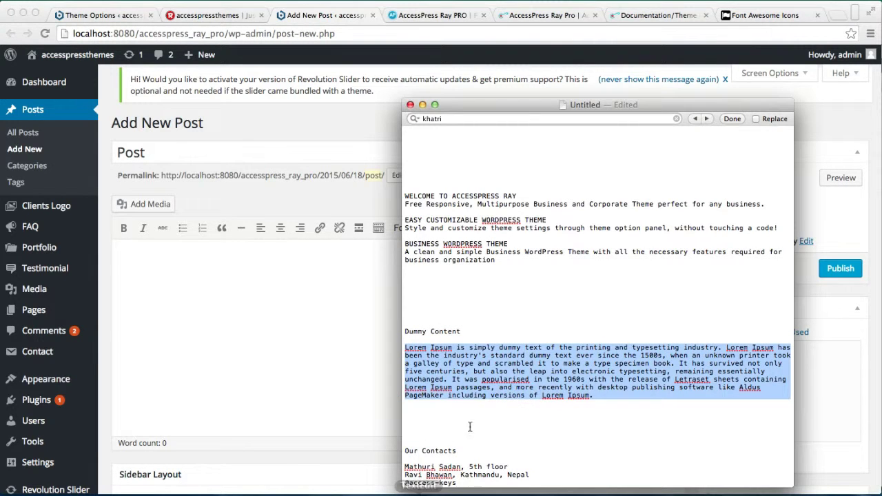
pyautogui.click(197, 301)
pyautogui.write("Lorem Ipsum is simply dummy text of the printing and typesetting industry. Lorem Ipsum has been the industry's standard dummy text ever since the 1500s, when an unknown printer took a galley of type and scrambled it to make a type specimen book. It has survived not only five centuries, but also the leap into electronic typesetting, remaining essentially unchanged. It was popularised in the 1960s with the release of Letraset sheets containing Lorem Ipsum passages, and more recently with desktop publishing software like Aldus PageMaker including versions of Lorem Ipsum.")
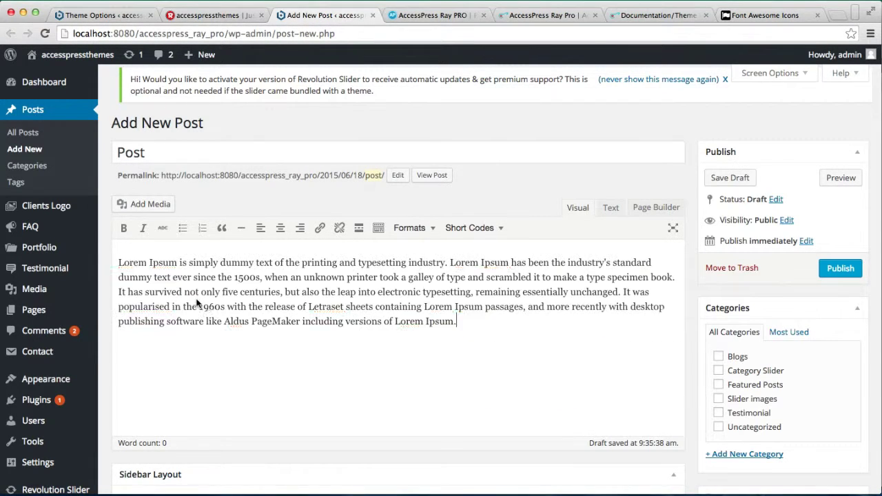
# Upload computer-564136_1920.jpg from the Ray pro folder and set it as the post's featured image.
pyautogui.scroll(-5, 289, 362)
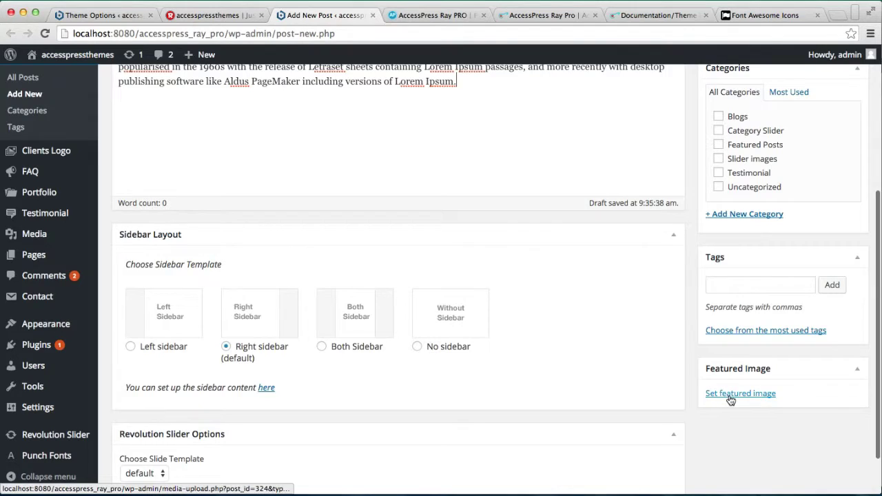
pyautogui.click(731, 400)
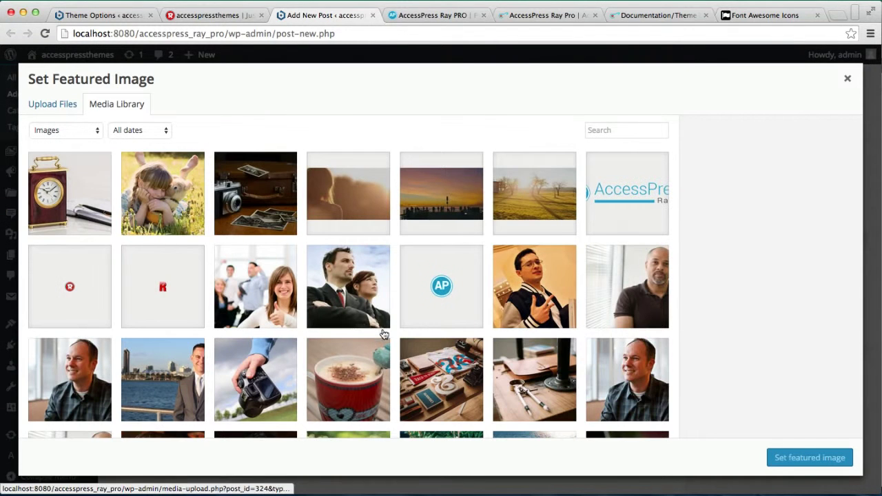
pyautogui.click(44, 107)
pyautogui.click(438, 277)
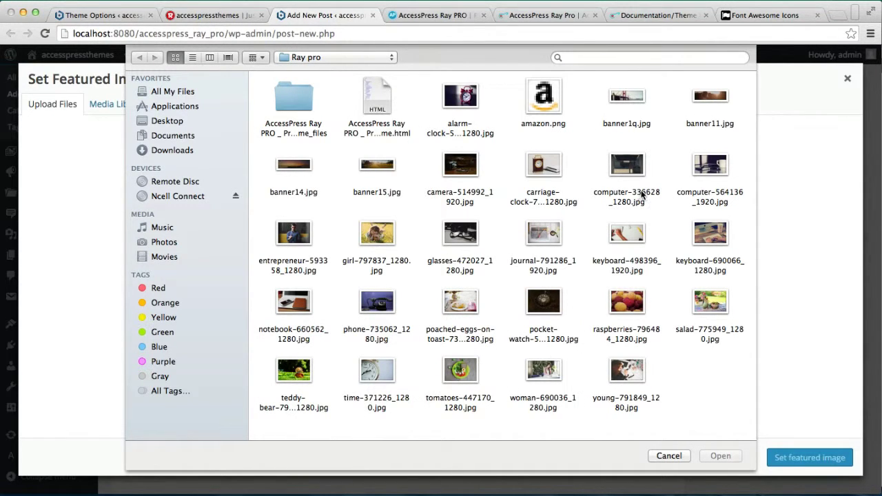
pyautogui.click(714, 172)
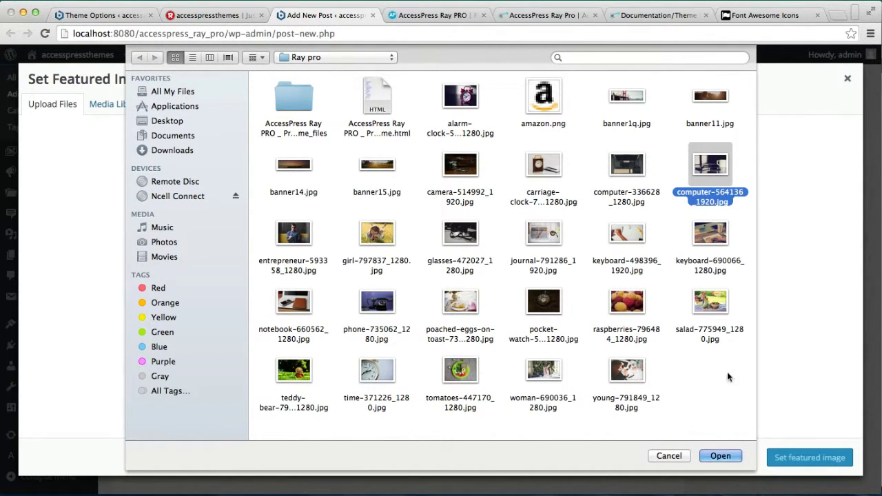
pyautogui.click(720, 456)
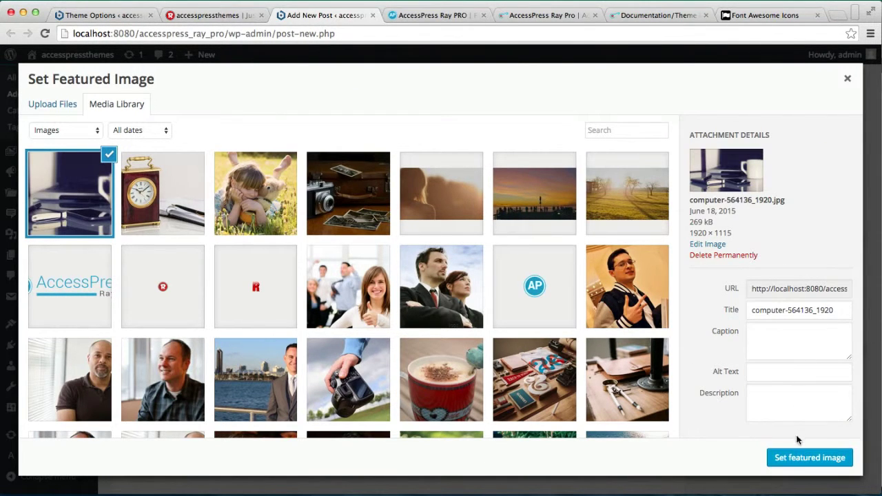
pyautogui.click(785, 458)
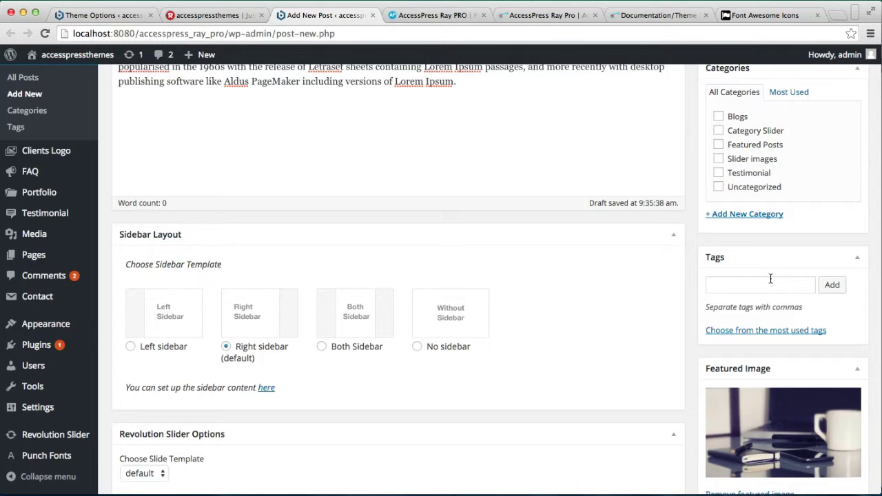
# Assign the post to the Featured Posts category, publish it and look over the published post.
pyautogui.scroll(3, 770, 278)
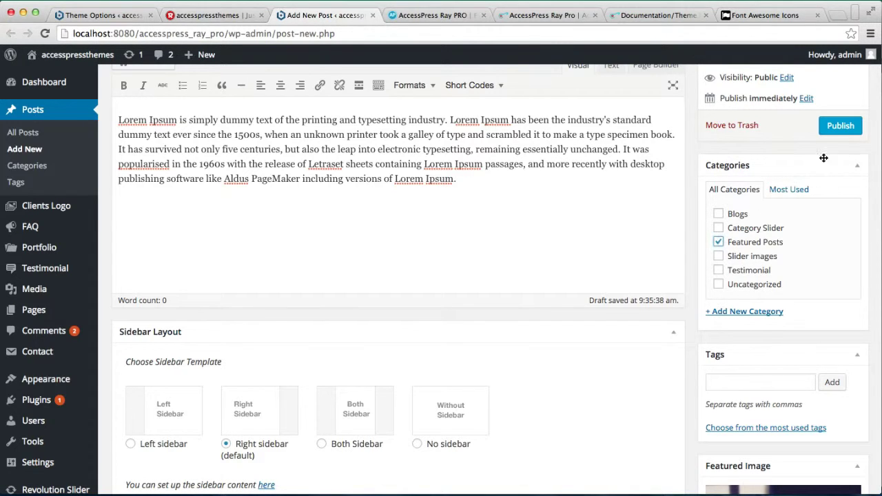
pyautogui.click(839, 124)
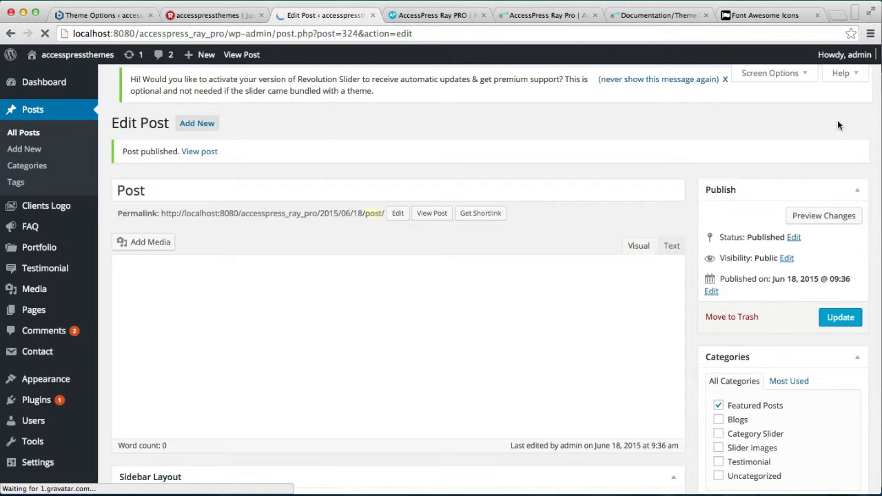
pyautogui.scroll(-3, 727, 308)
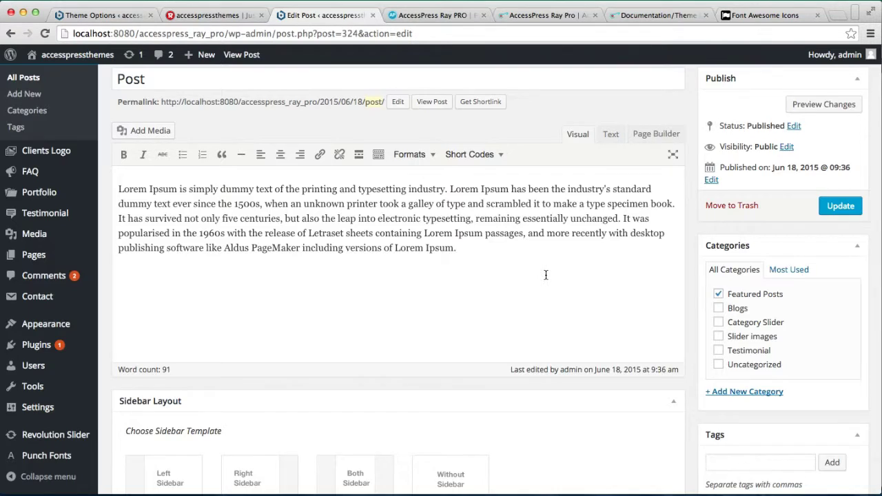
pyautogui.scroll(3, 545, 275)
pyautogui.scroll(-3, 545, 273)
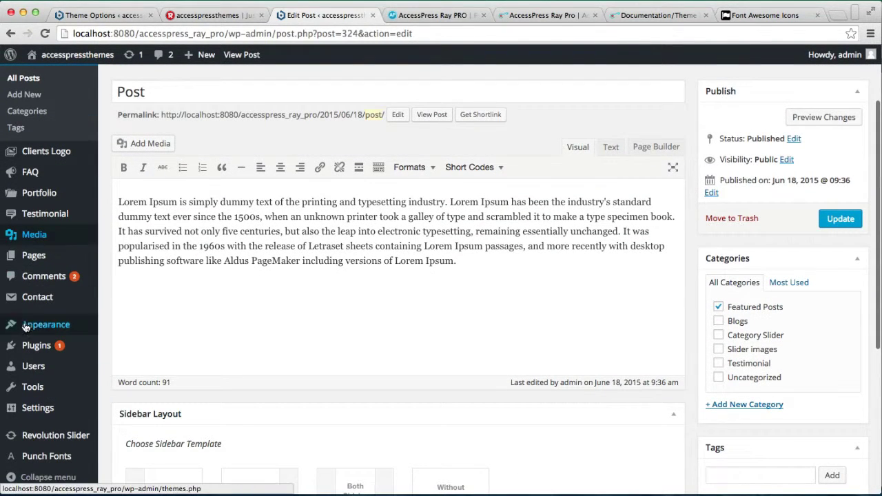
# Return to the Theme Options browser tab and reload the page.
pyautogui.click(100, 16)
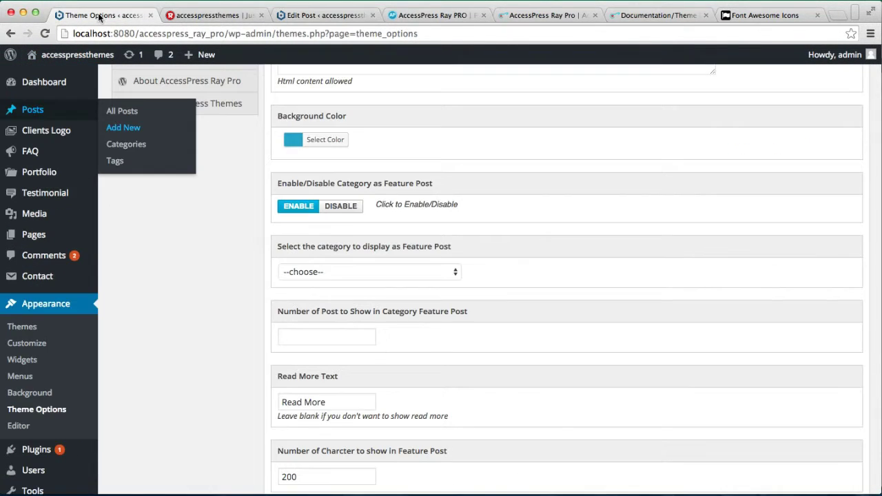
pyautogui.click(422, 34)
pyautogui.press('Return')
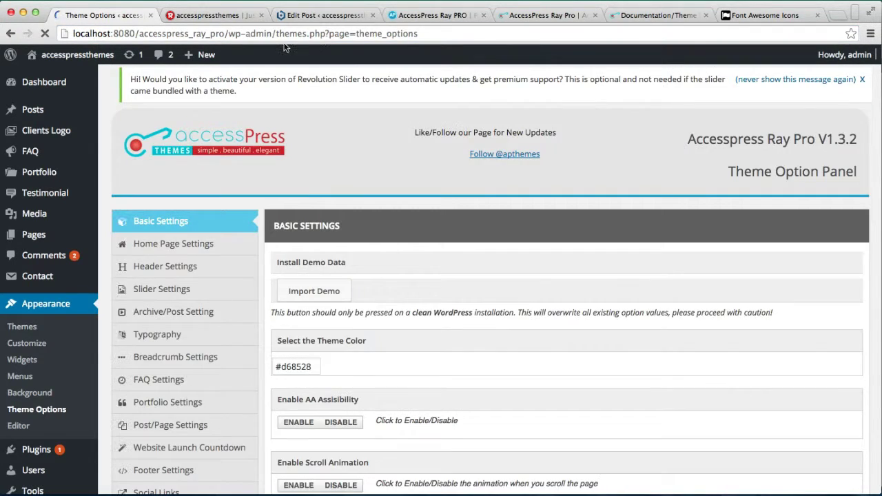
# In the Feature Post Setting of the Home Page Settings, replace the Featured Title with "Features".
pyautogui.click(155, 248)
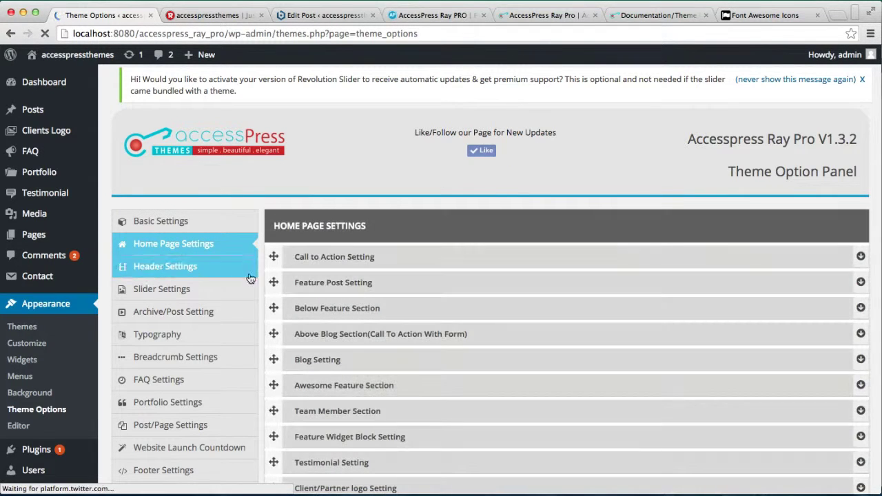
pyautogui.click(274, 283)
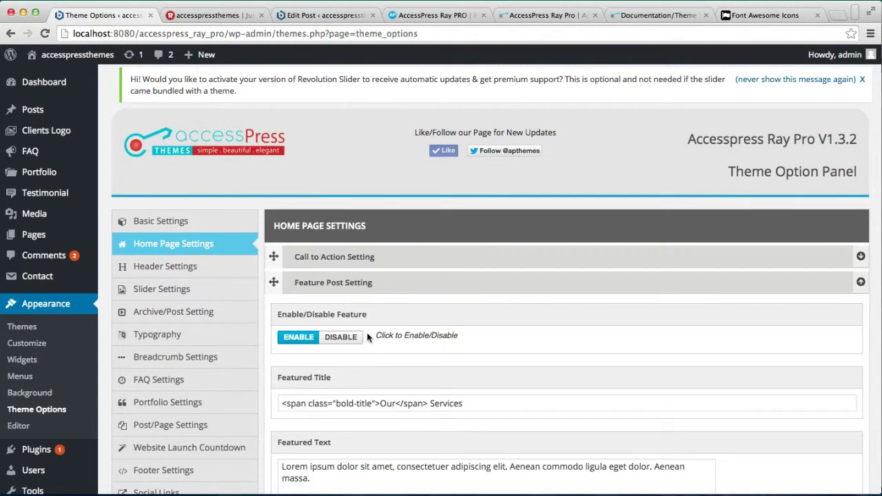
pyautogui.scroll(-3, 369, 339)
pyautogui.scroll(-5, 367, 334)
pyautogui.scroll(3, 367, 333)
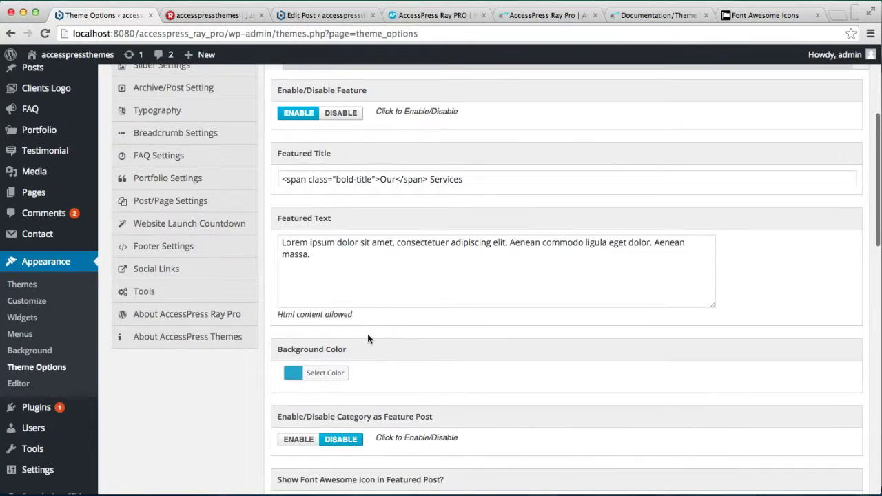
pyautogui.tripleClick(347, 215)
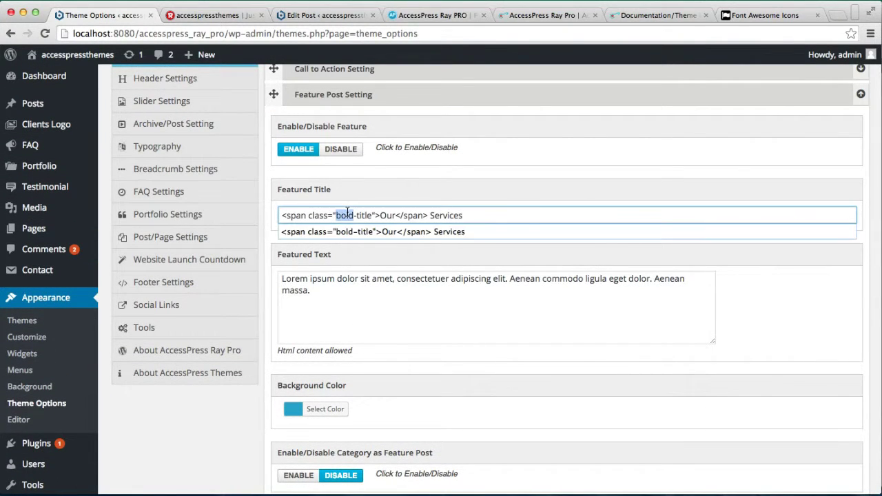
pyautogui.press('BackSpace')
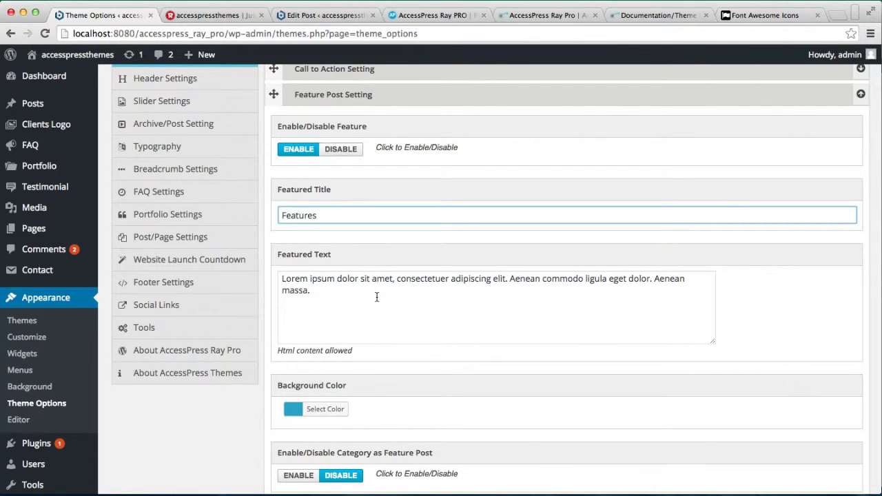
# Enable category as feature post, choose the Featured Posts category and set the number of posts to show to 4.
pyautogui.scroll(-5, 376, 297)
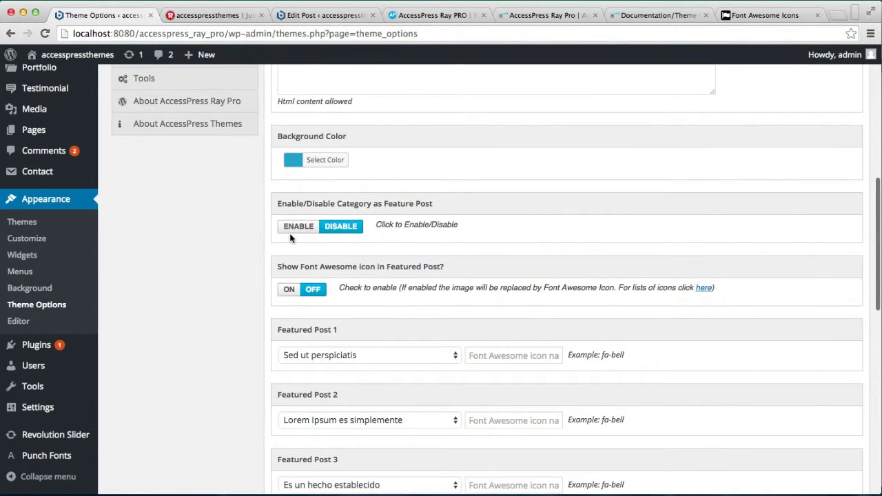
pyautogui.click(298, 227)
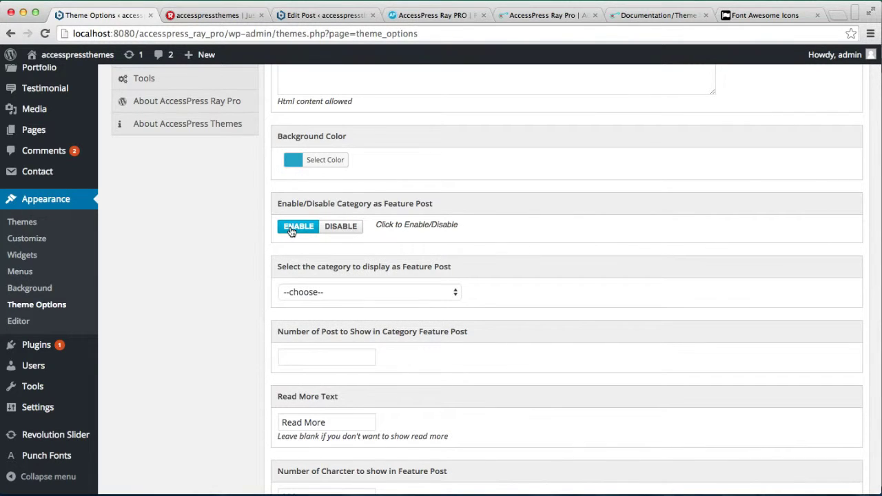
pyautogui.scroll(-1, 362, 242)
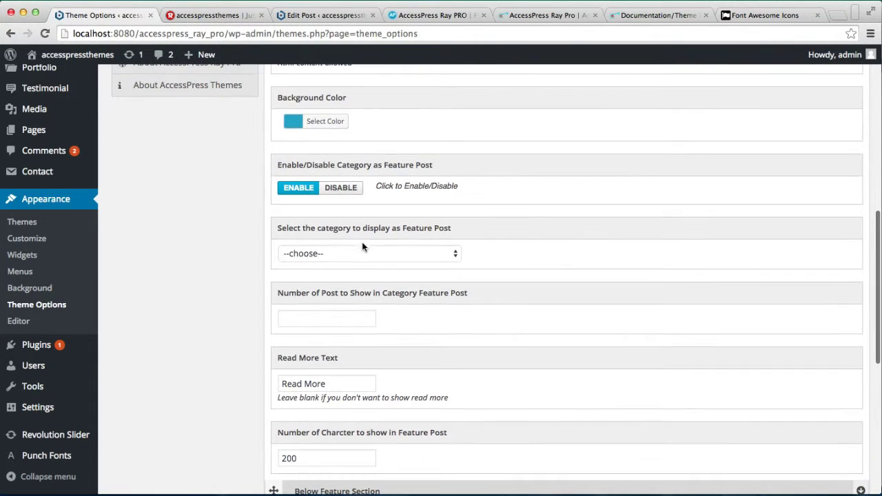
pyautogui.click(447, 252)
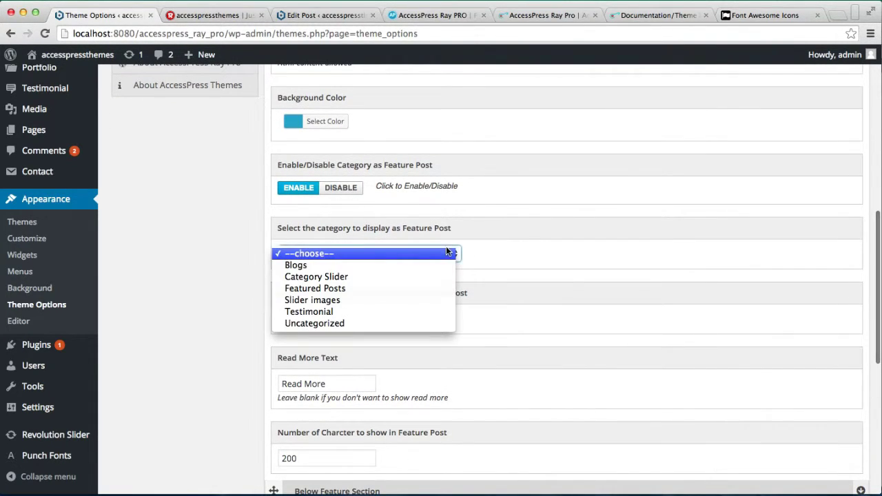
pyautogui.click(390, 288)
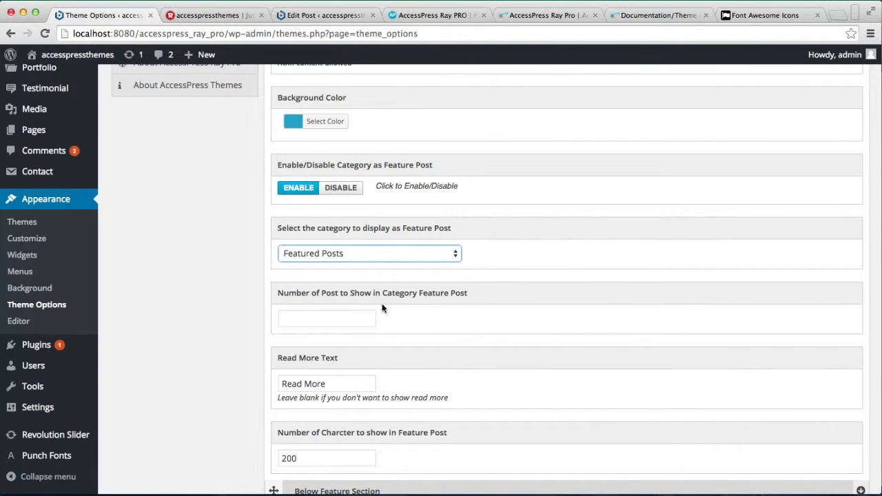
pyautogui.click(334, 317)
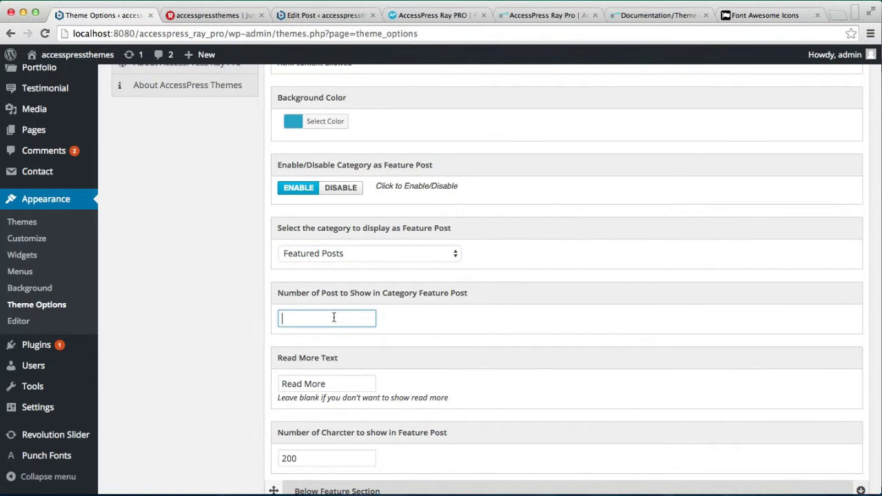
pyautogui.scroll(-4, 368, 341)
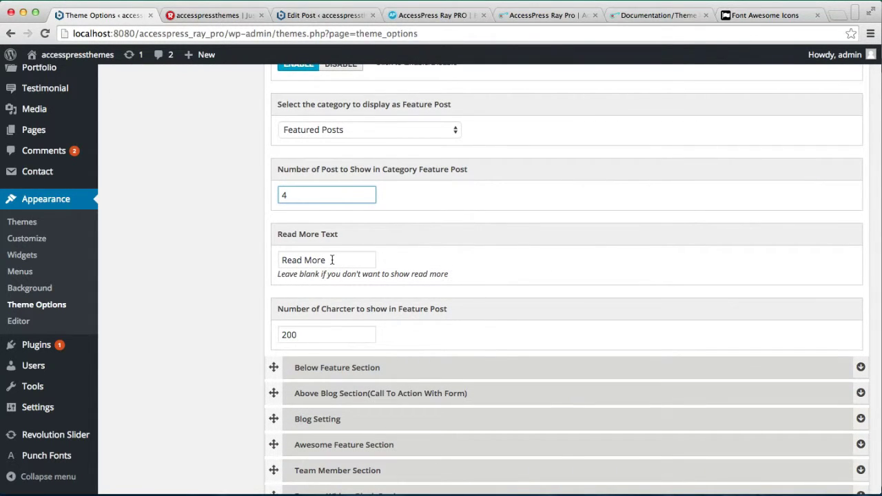
# Save the theme options with the updated feature post settings.
pyautogui.scroll(-1, 330, 219)
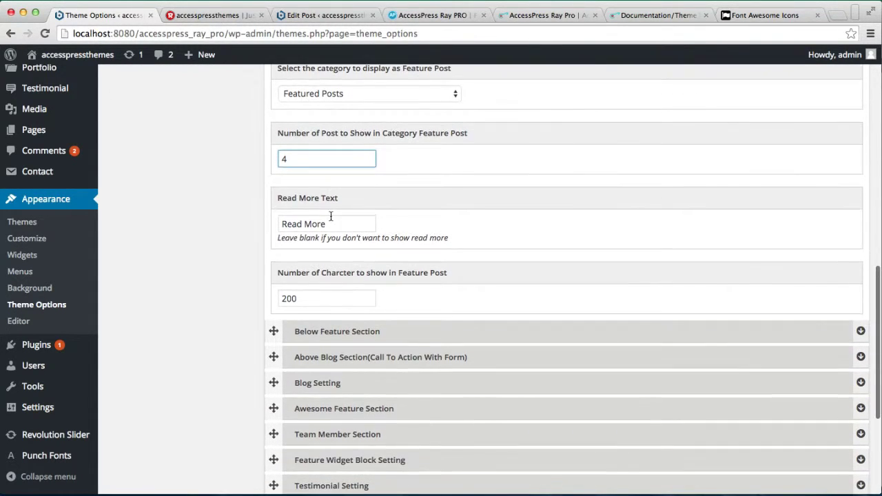
pyautogui.scroll(-6, 323, 299)
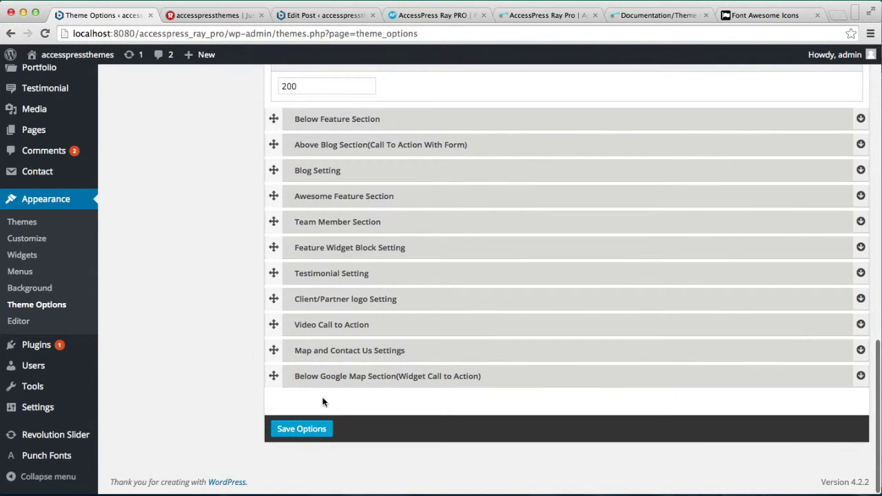
pyautogui.click(299, 436)
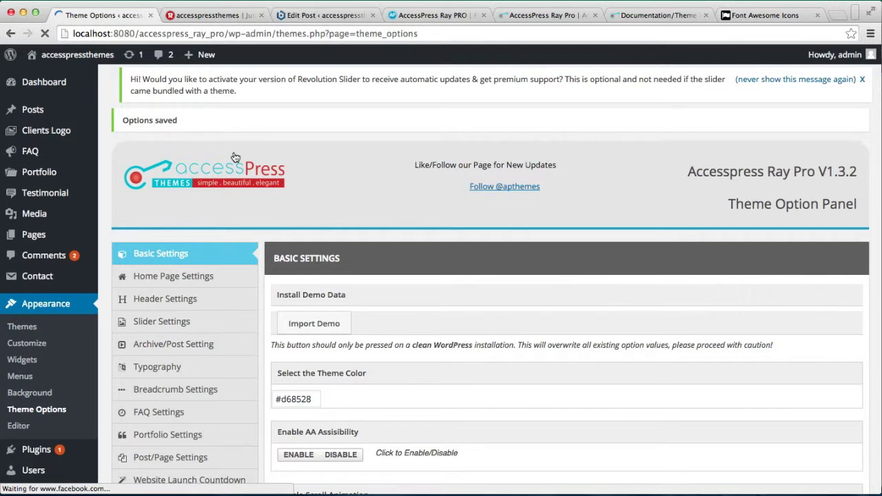
# Reload the site's homepage in its browser tab and examine the feature post section.
pyautogui.click(191, 12)
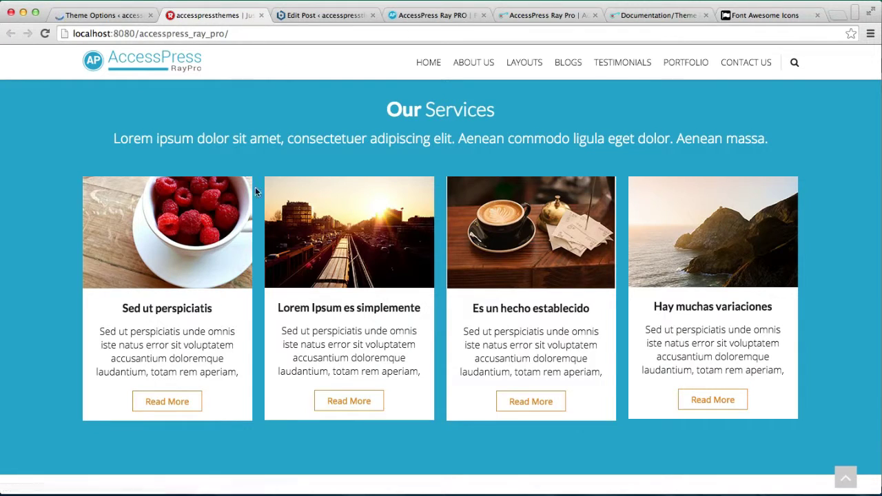
pyautogui.click(236, 32)
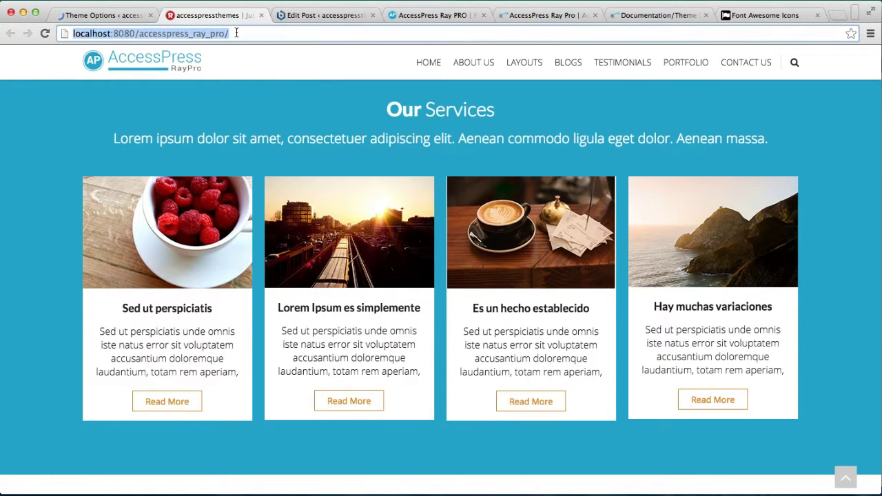
pyautogui.press('Return')
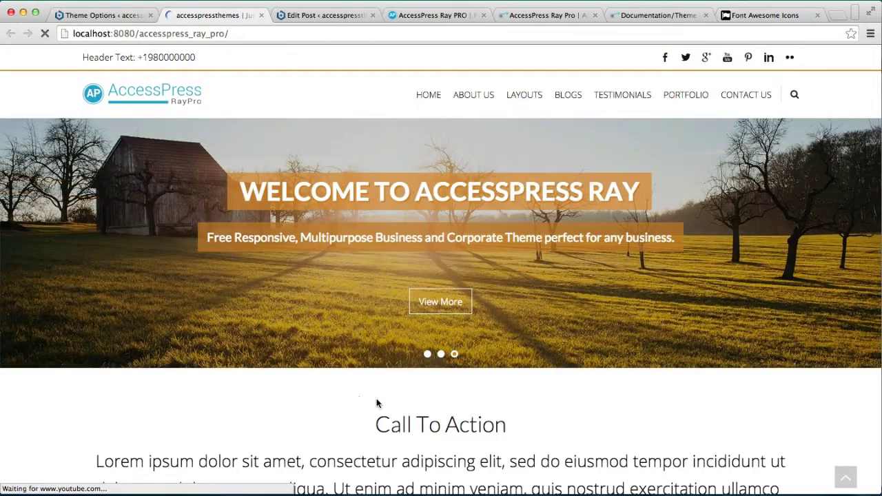
pyautogui.scroll(-5, 376, 403)
pyautogui.scroll(-3, 376, 402)
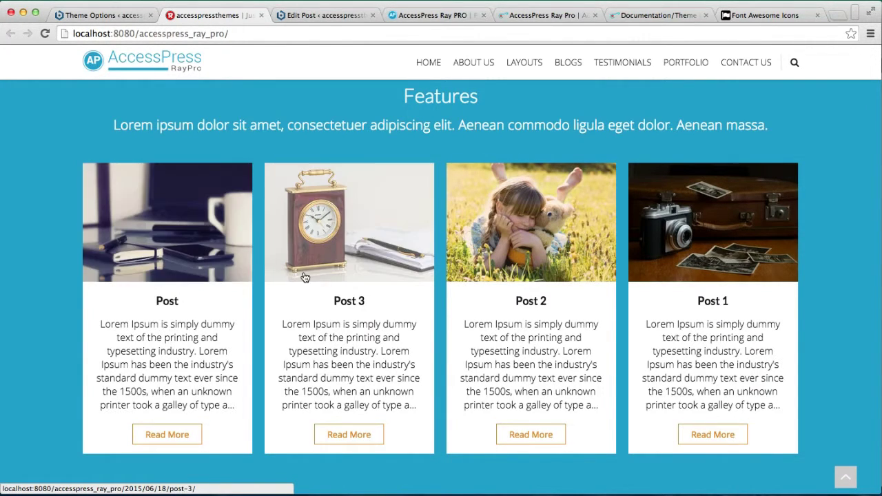
pyautogui.scroll(-3, 305, 277)
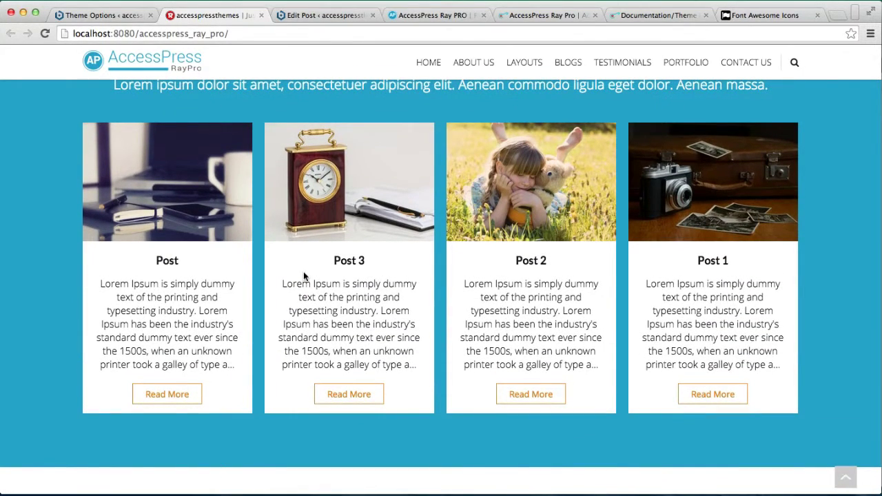
pyautogui.scroll(2, 304, 276)
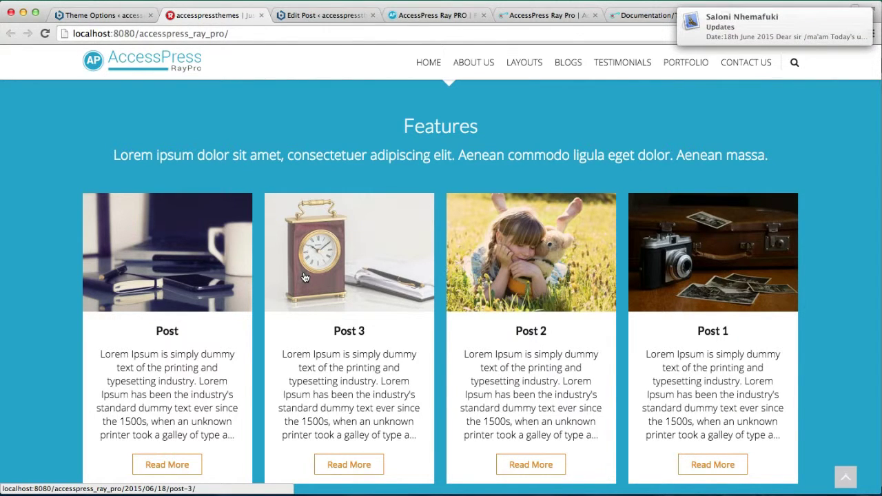
# Return to the Feature Post Setting in Theme Options and disable category as feature post.
pyautogui.click(118, 14)
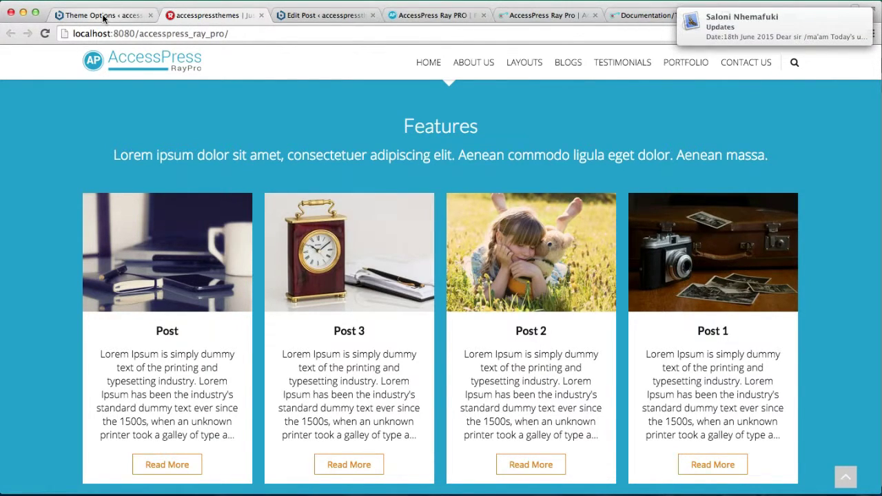
pyautogui.click(274, 317)
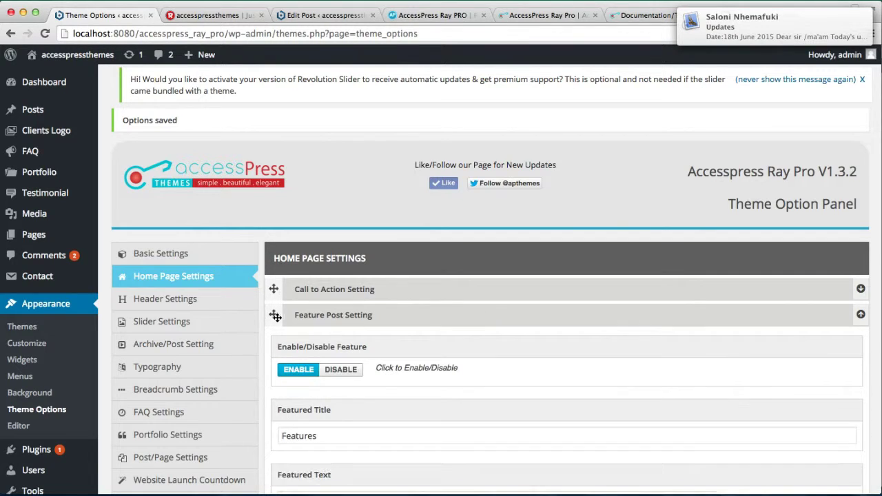
pyautogui.scroll(-5, 377, 389)
pyautogui.scroll(-3, 378, 389)
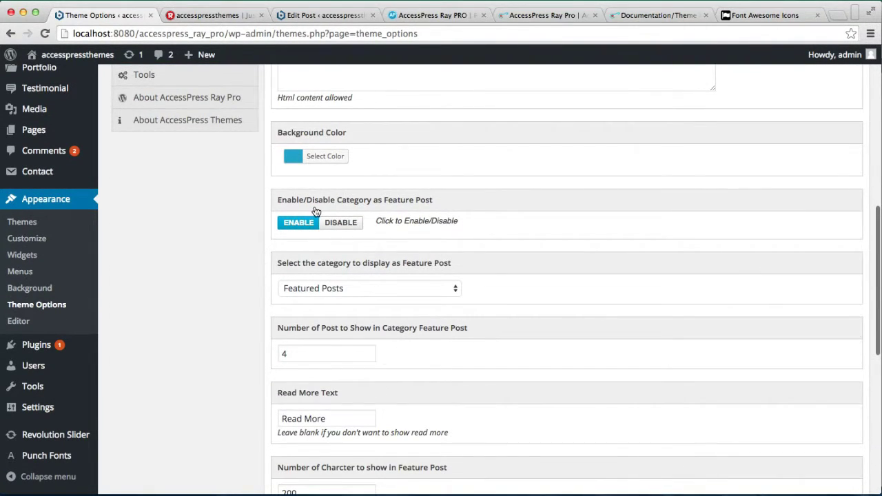
pyautogui.click(339, 223)
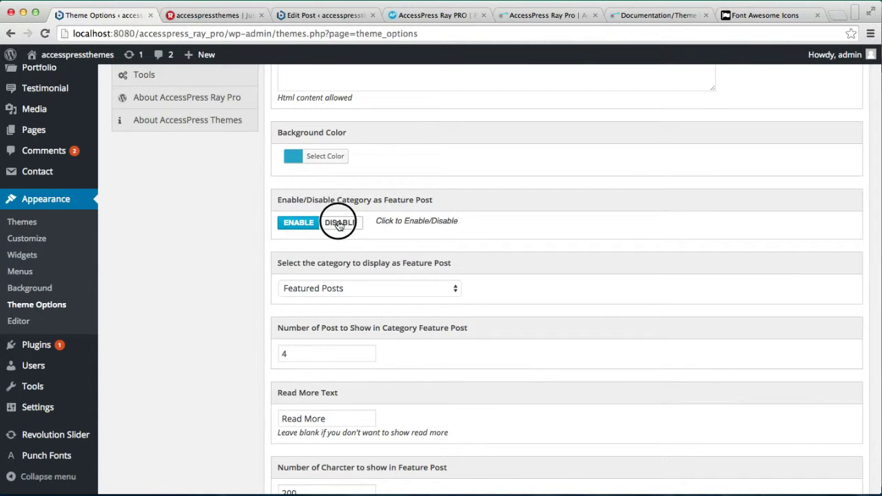
pyautogui.scroll(-1, 379, 308)
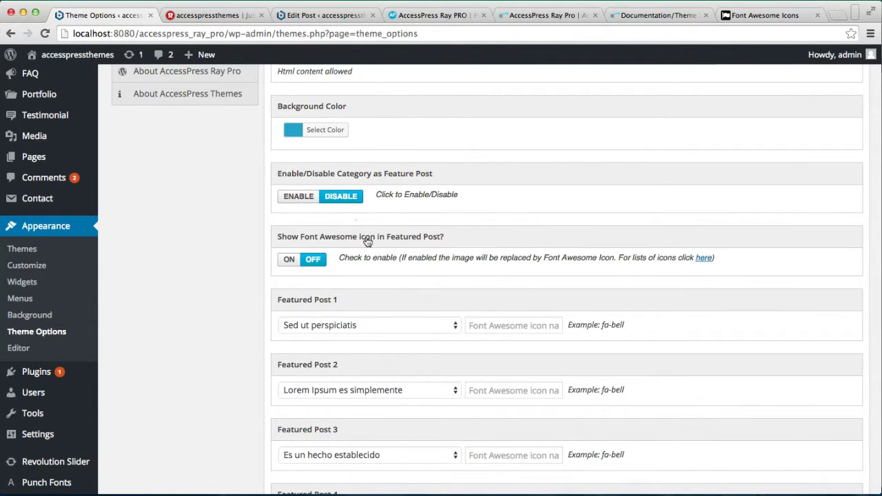
# Choose the post titled "Post" as Featured Post 1.
pyautogui.click(452, 326)
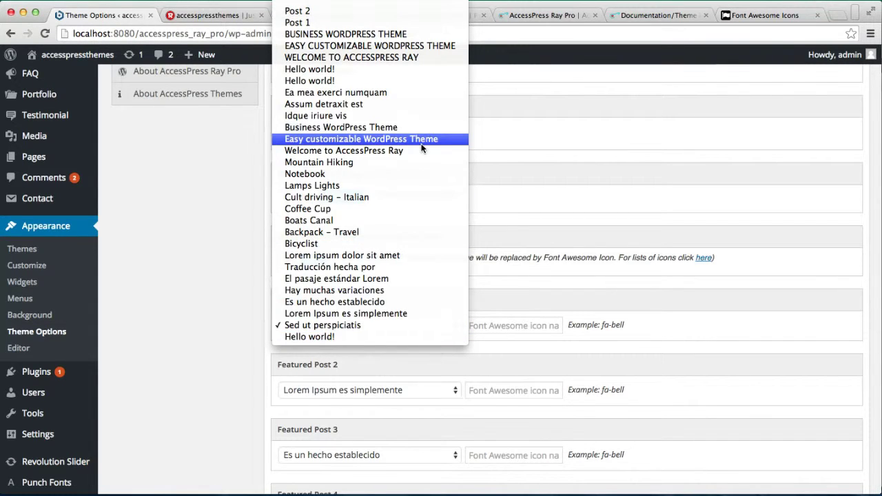
pyautogui.scroll(2, 423, 145)
pyautogui.click(364, 11)
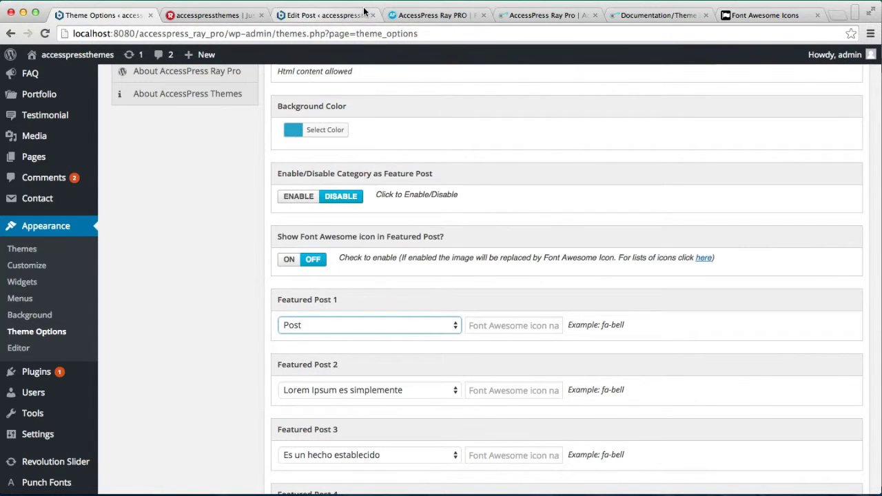
pyautogui.scroll(-2, 443, 335)
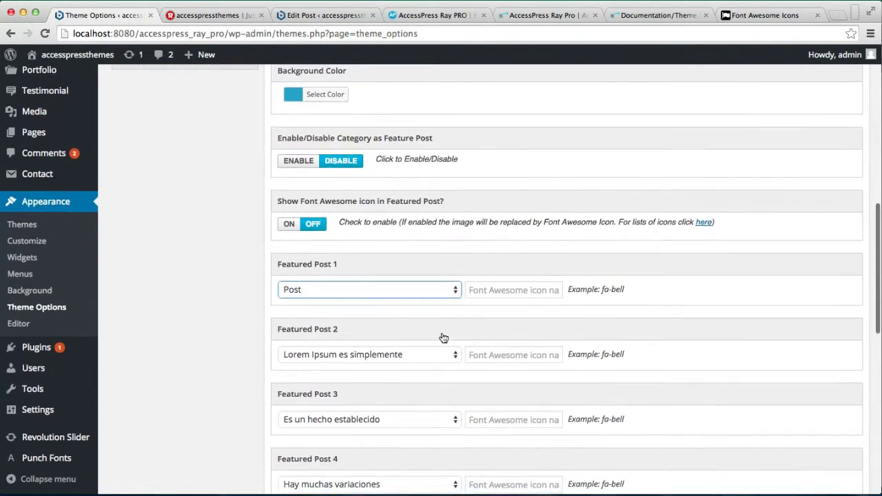
# Switch to the Font Awesome icons page and look through the icon list for a Featured Post 1 icon.
pyautogui.click(480, 290)
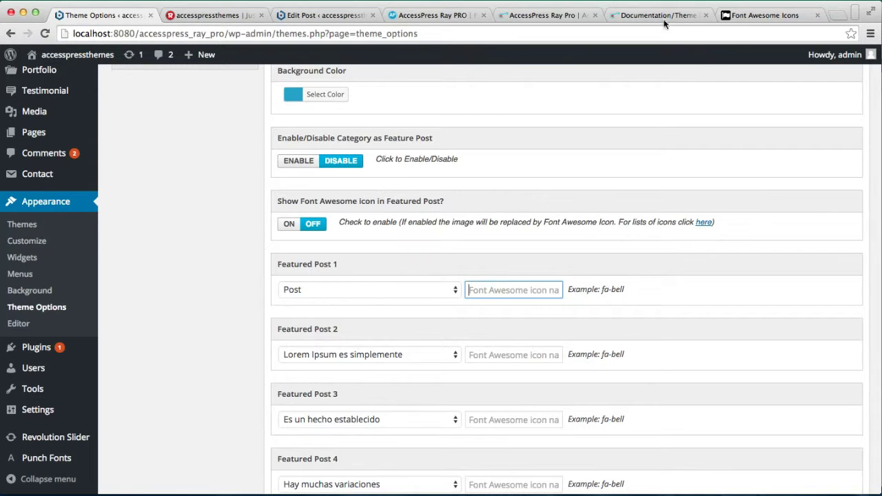
pyautogui.click(733, 17)
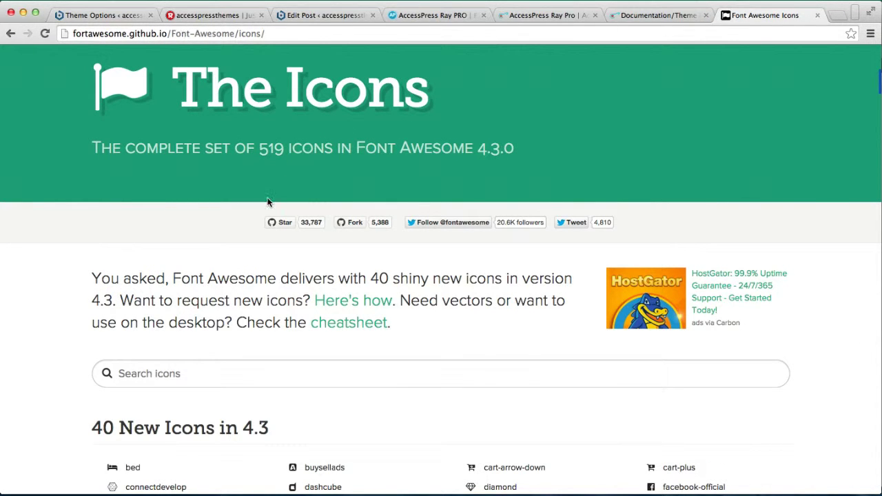
pyautogui.click(162, 370)
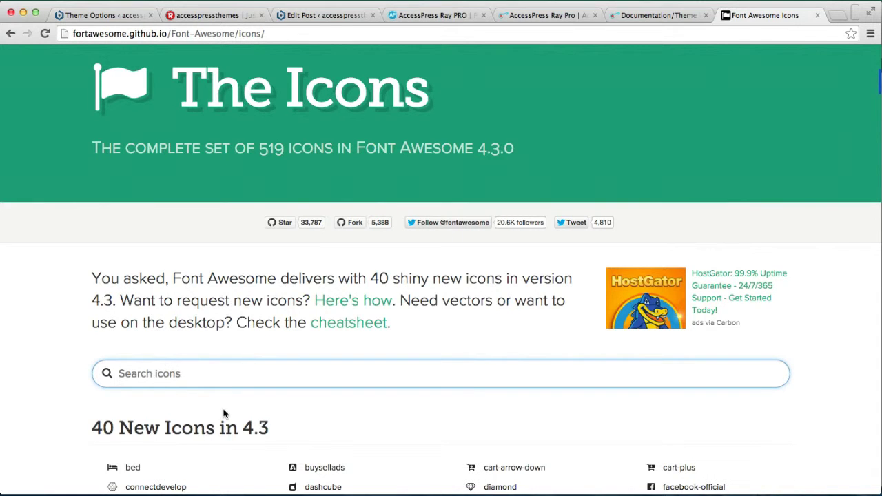
pyautogui.scroll(-5, 225, 414)
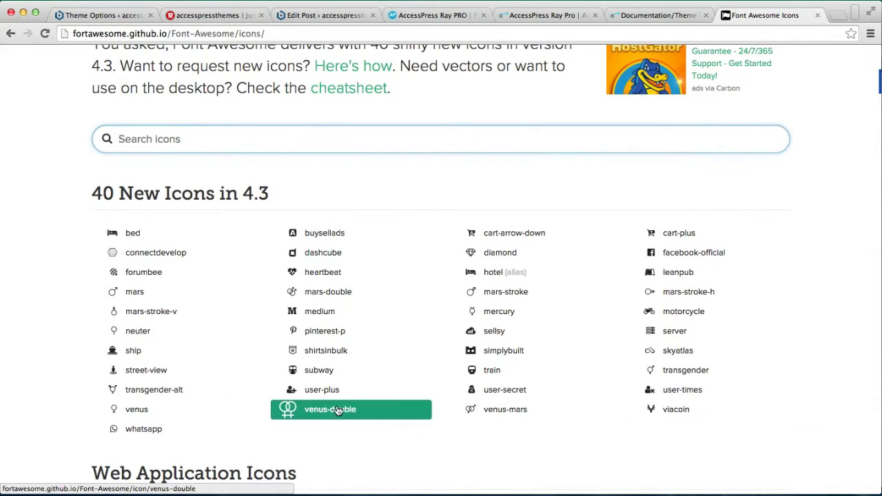
pyautogui.scroll(-5, 337, 407)
pyautogui.scroll(3, 336, 406)
pyautogui.scroll(-3, 338, 411)
pyautogui.scroll(-7, 337, 410)
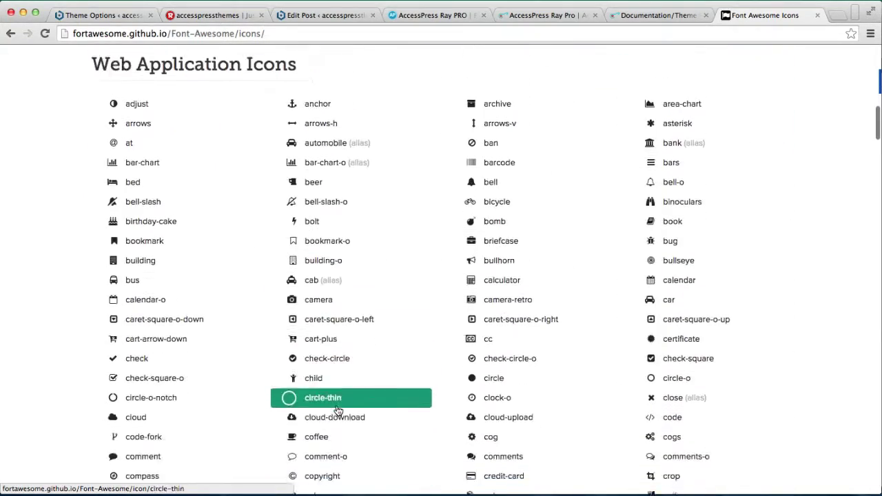
pyautogui.scroll(2, 338, 411)
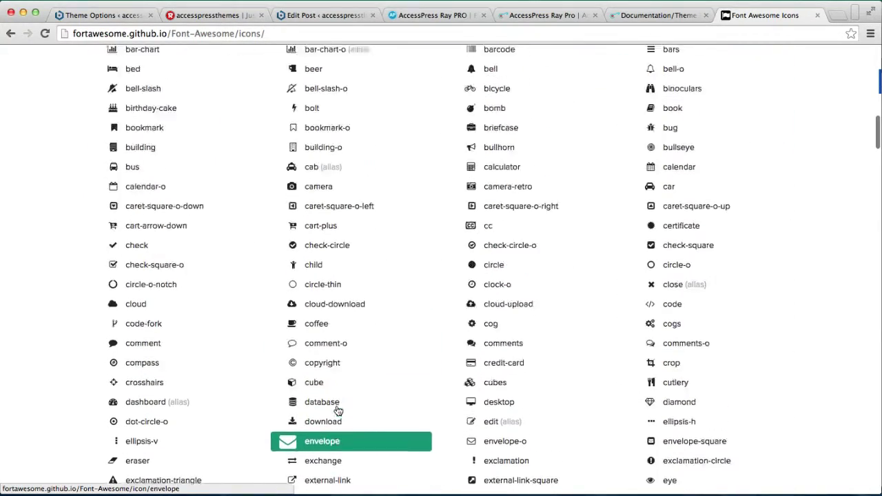
# Copy the name fa-camera from the camera icon's page into the Featured Post 1 icon field in Theme Options.
pyautogui.click(302, 234)
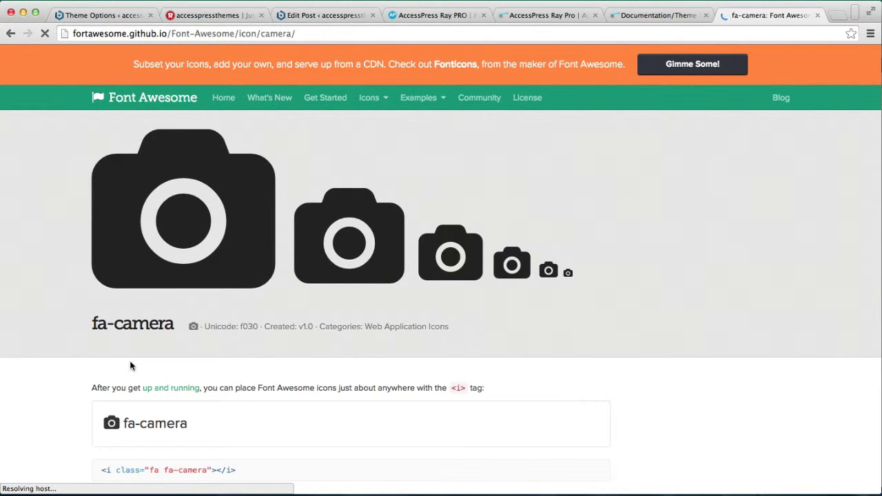
pyautogui.moveTo(92, 319); pyautogui.dragTo(177, 321)
pyautogui.press('super+c')
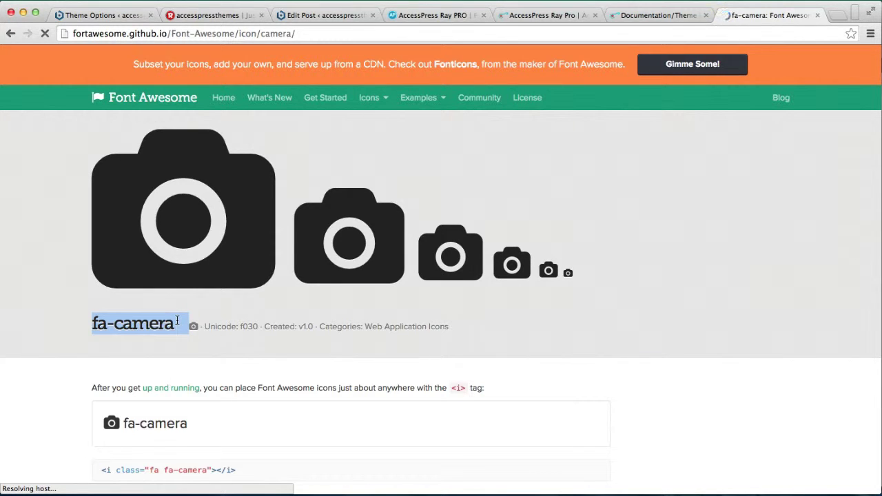
pyautogui.click(89, 18)
pyautogui.press('super+v')
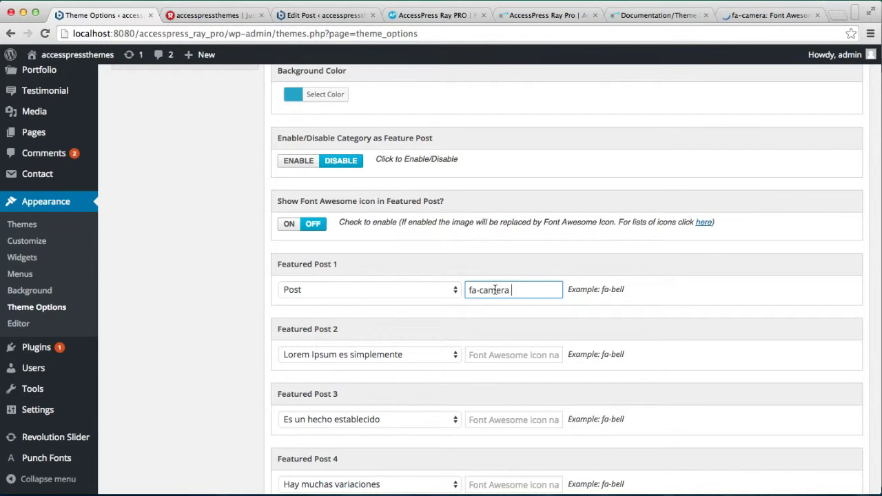
# Choose "Post 1" as Featured Post 2 and set its Font Awesome icon to fa-beer.
pyautogui.click(451, 356)
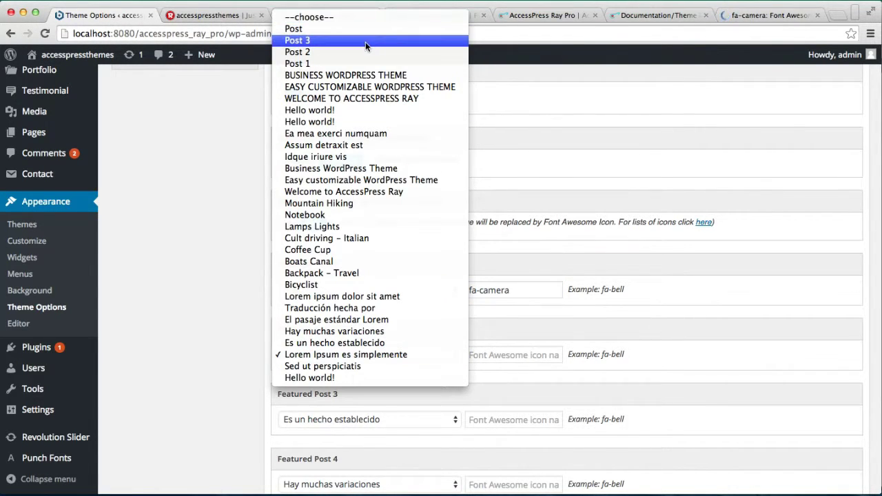
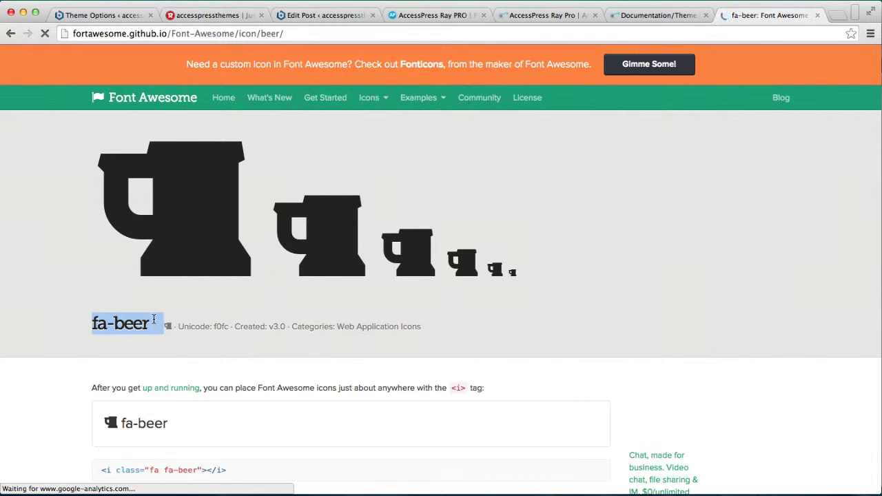
pyautogui.click(102, 14)
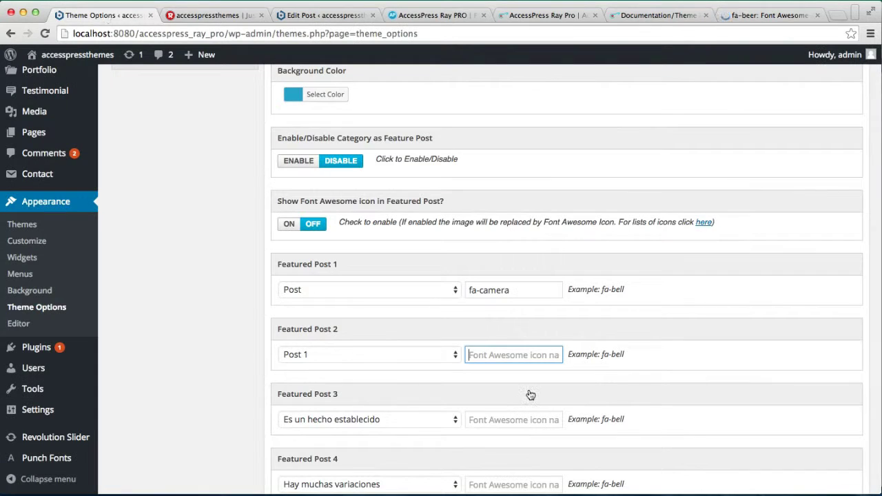
pyautogui.write('fa-beer')
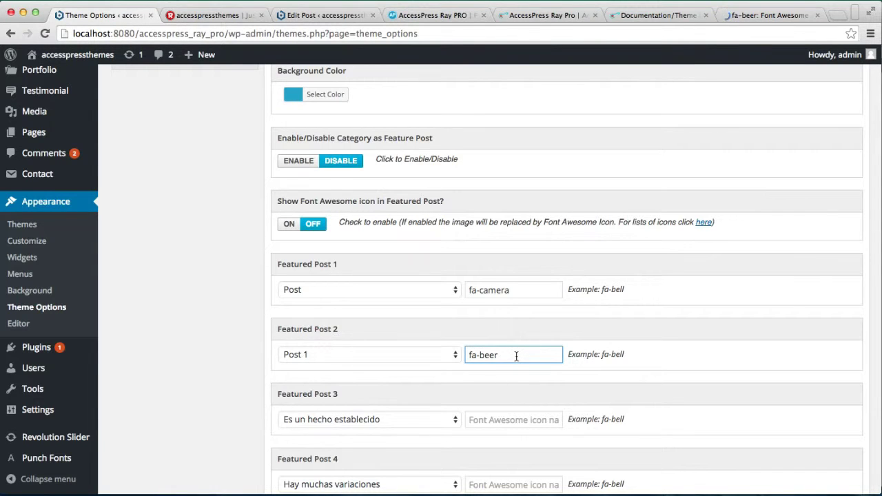
# Choose "Post 2" as Featured Post 3 and set its icon to fa-comment, copied from the Font Awesome site.
pyautogui.click(409, 419)
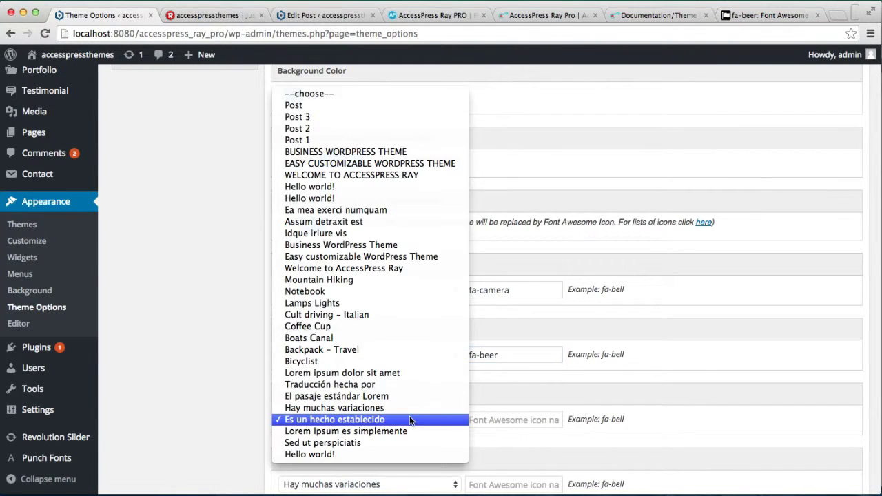
pyautogui.click(349, 132)
pyautogui.click(541, 422)
pyautogui.click(739, 15)
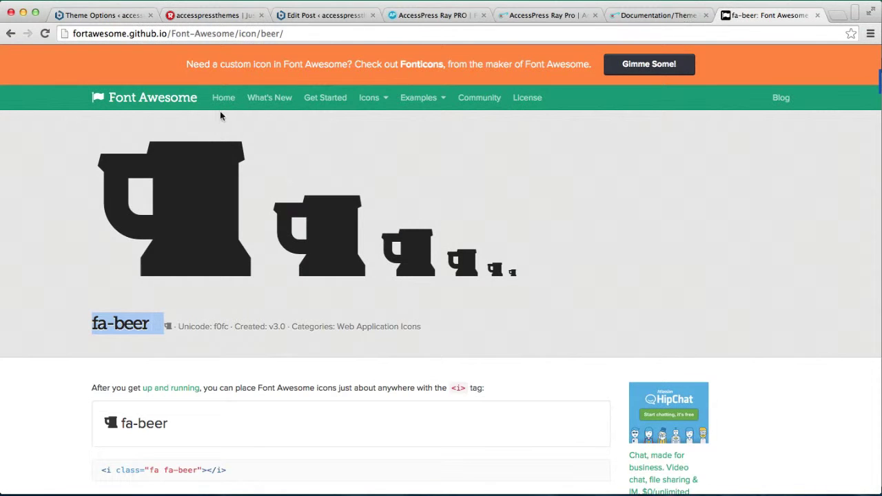
pyautogui.click(11, 33)
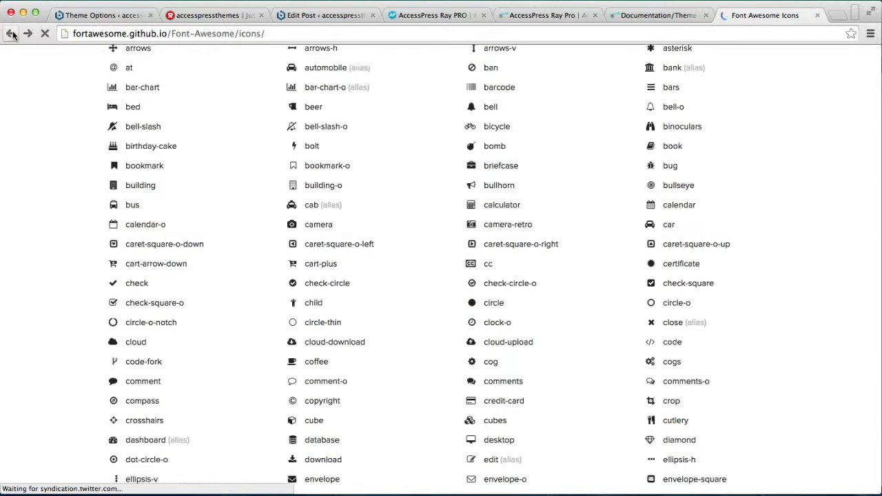
pyautogui.click(152, 390)
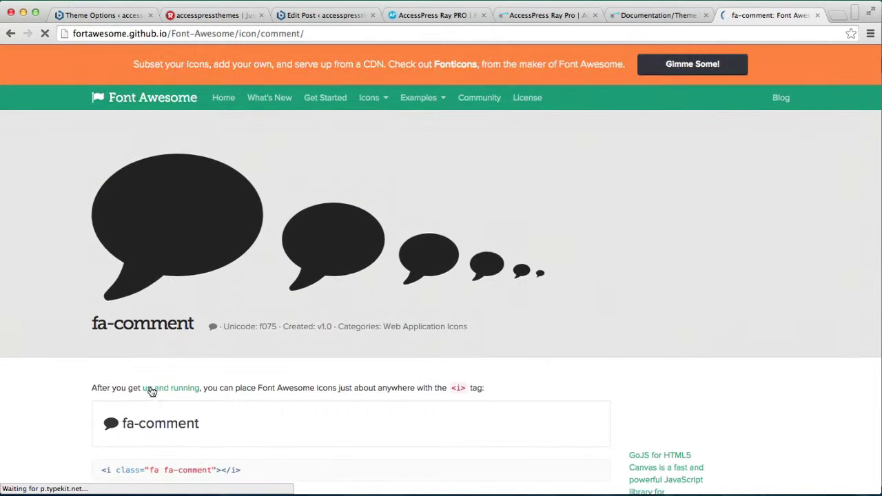
pyautogui.moveTo(93, 322); pyautogui.dragTo(197, 313)
pyautogui.hotkey('ctrl', 'c')
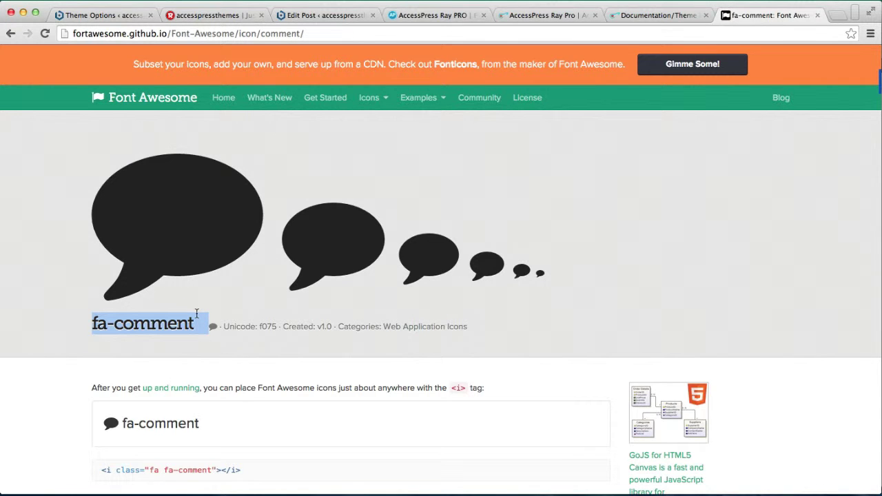
pyautogui.click(103, 15)
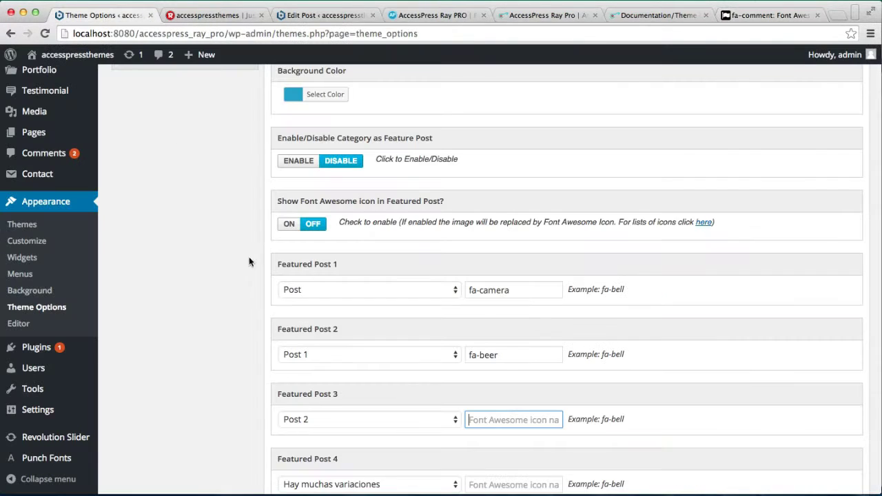
pyautogui.hotkey('ctrl', 'v')
# Choose "Post 3" as Featured Post 4 and set its icon to fa-cart-plus, copied from the Font Awesome site.
pyautogui.scroll(-5, 486, 420)
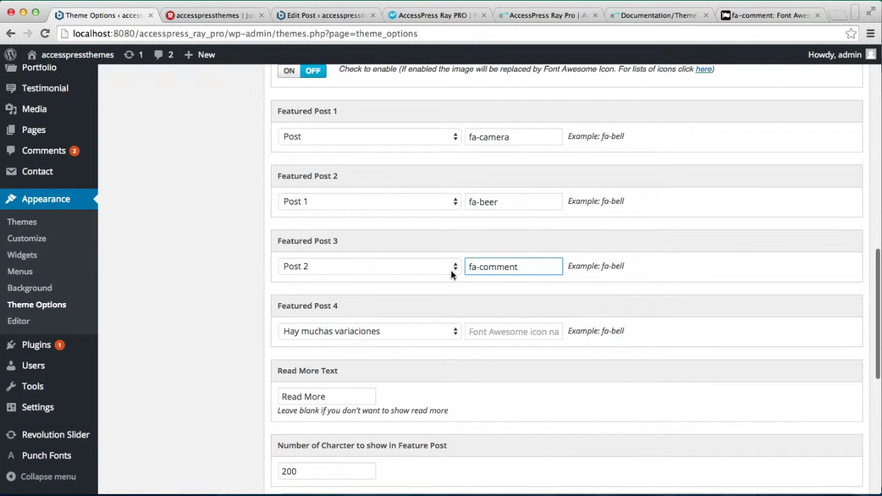
pyautogui.click(444, 331)
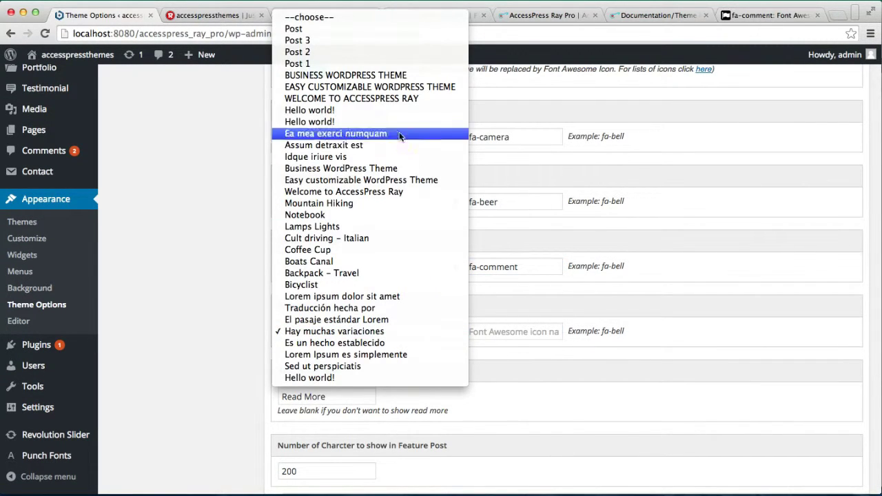
pyautogui.click(379, 40)
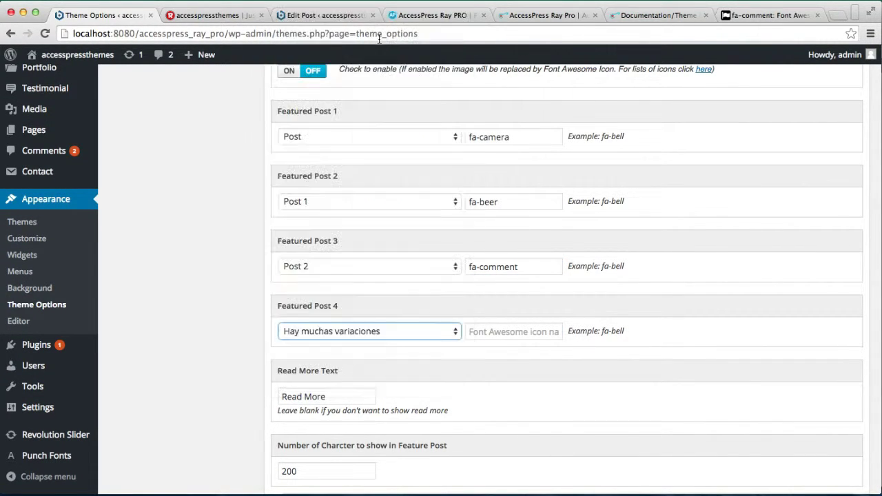
pyautogui.click(517, 331)
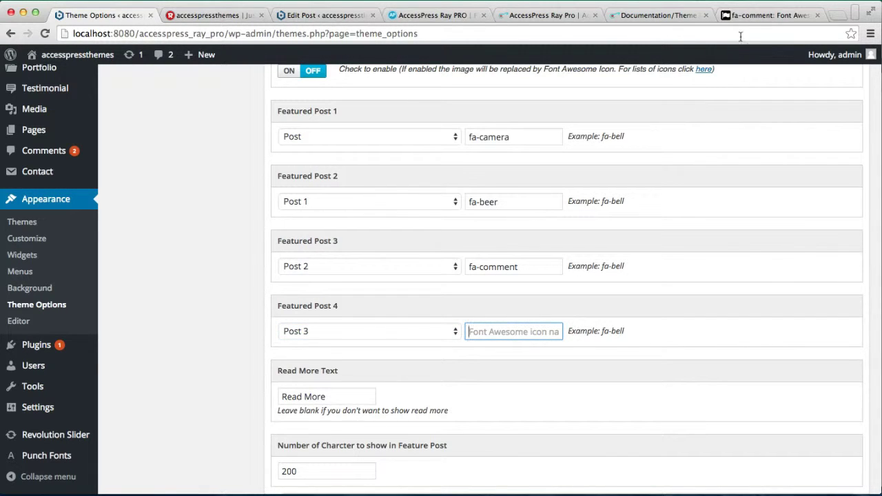
pyautogui.click(751, 16)
pyautogui.click(11, 33)
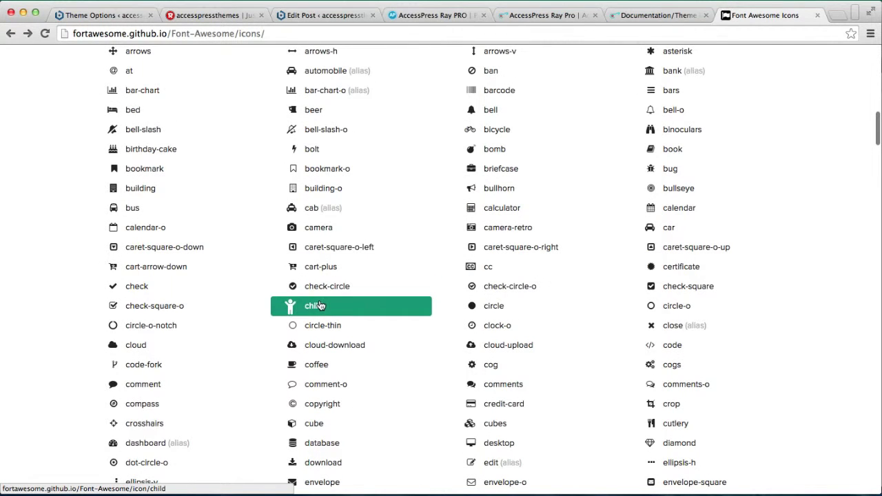
pyautogui.click(330, 268)
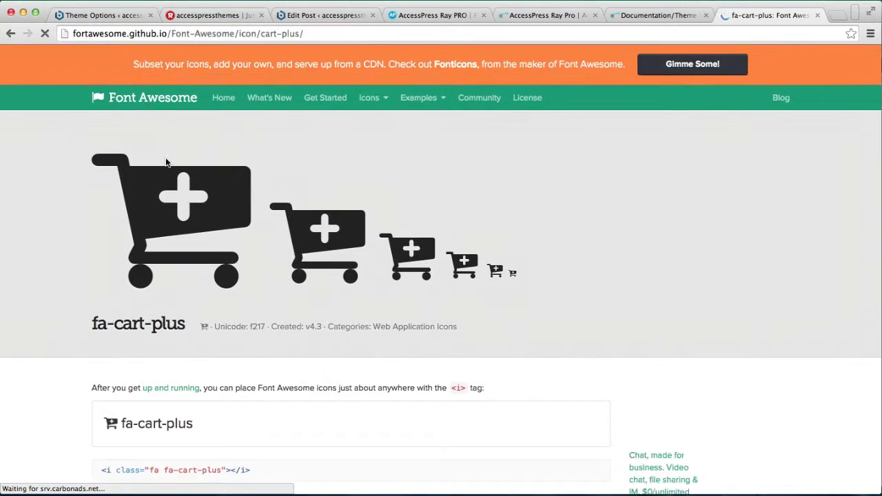
pyautogui.moveTo(93, 321); pyautogui.dragTo(188, 319)
pyautogui.press('super+c')
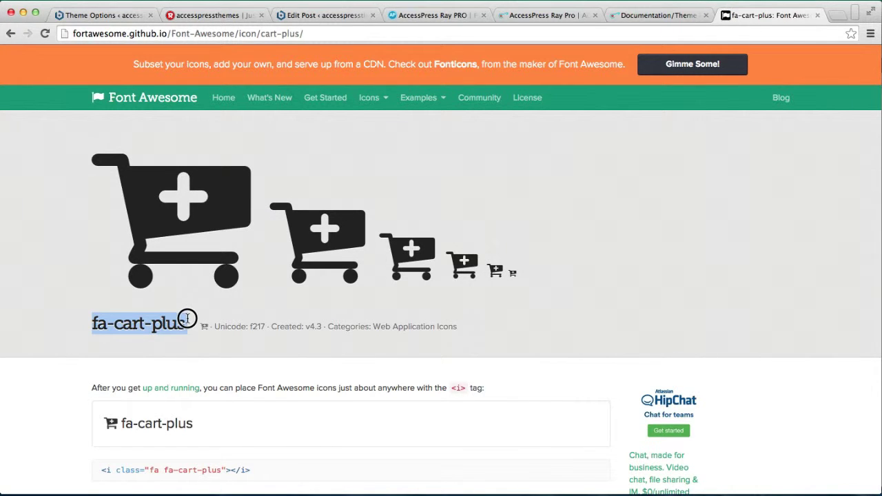
pyautogui.click(103, 15)
pyautogui.press('super+v')
# Review the feature post settings, from the category and Font Awesome switches through the four featured posts to the Read More Text.
pyautogui.scroll(-3, 474, 392)
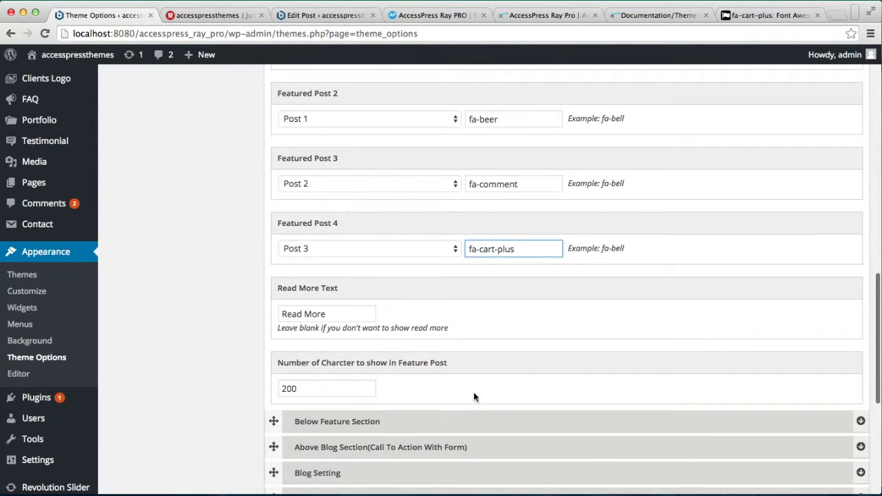
pyautogui.scroll(3, 473, 392)
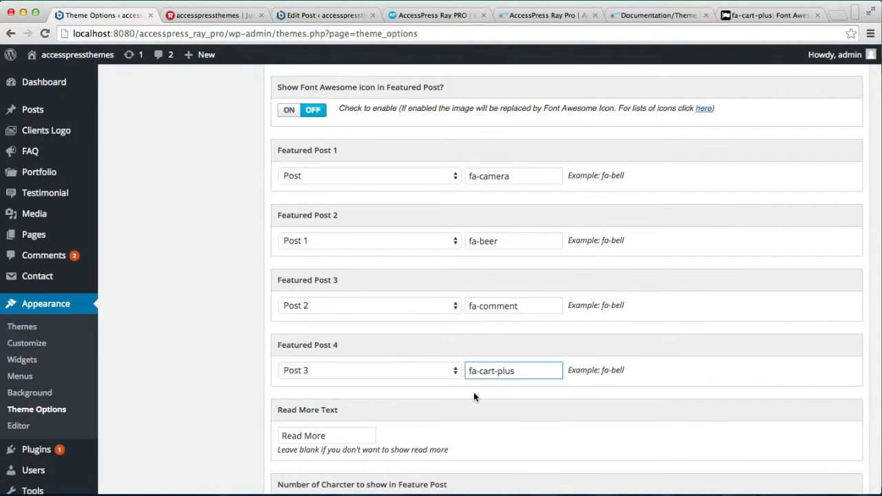
pyautogui.scroll(3, 473, 397)
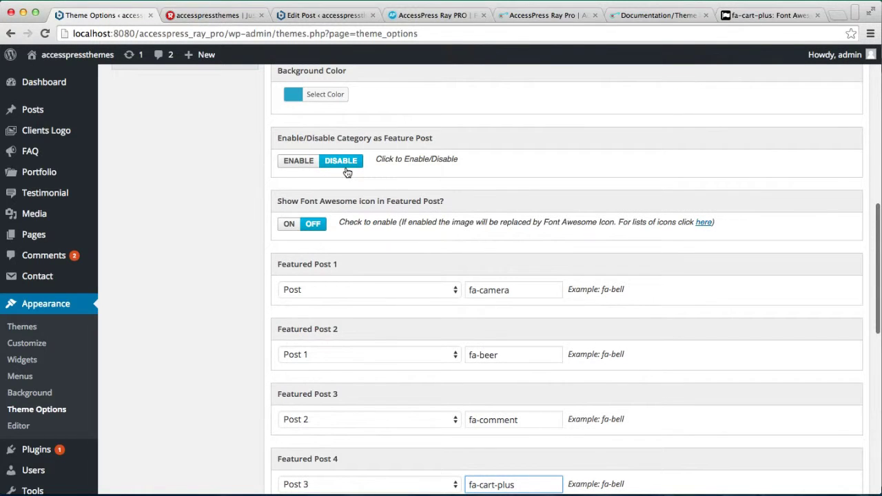
pyautogui.scroll(-2, 383, 277)
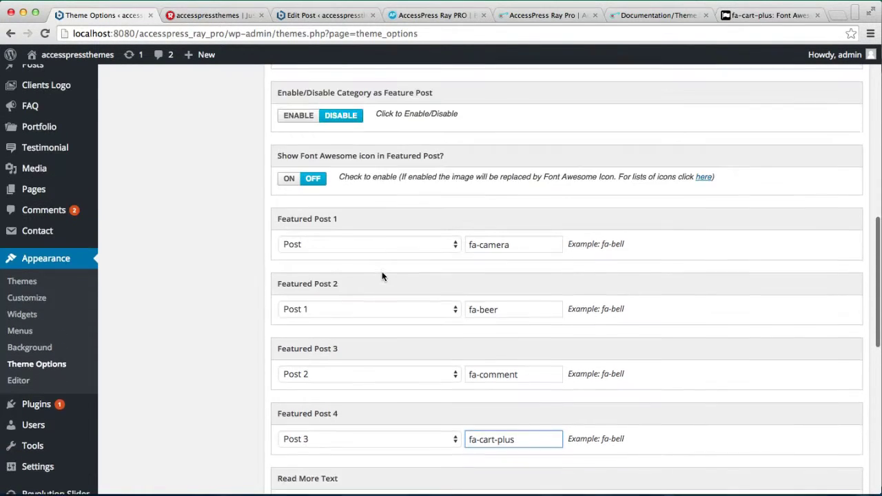
pyautogui.scroll(1, 383, 277)
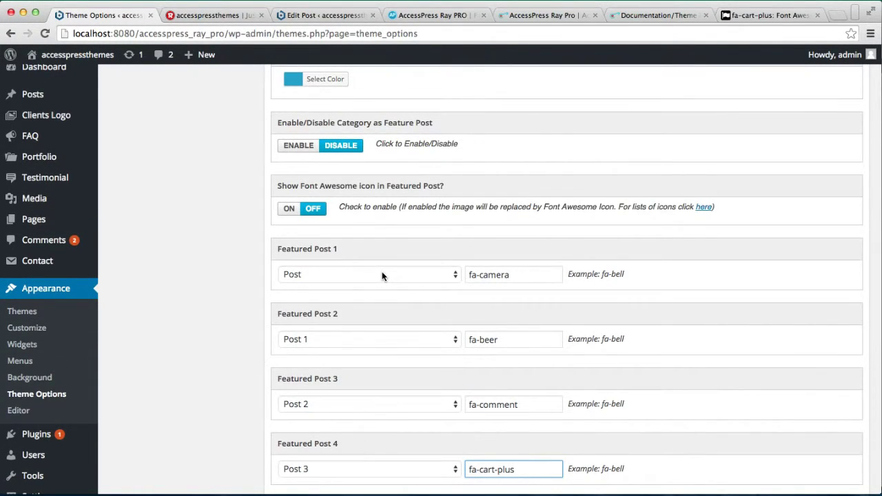
pyautogui.scroll(-3, 383, 277)
pyautogui.scroll(2, 383, 277)
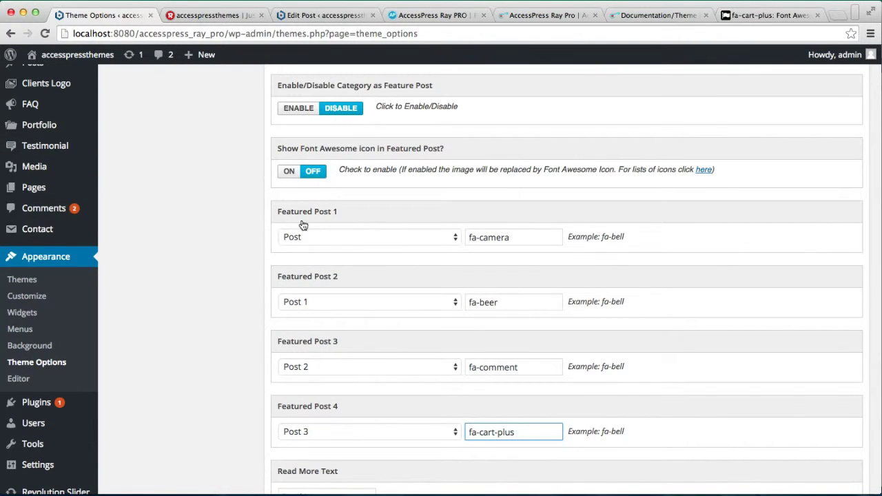
pyautogui.scroll(-5, 373, 311)
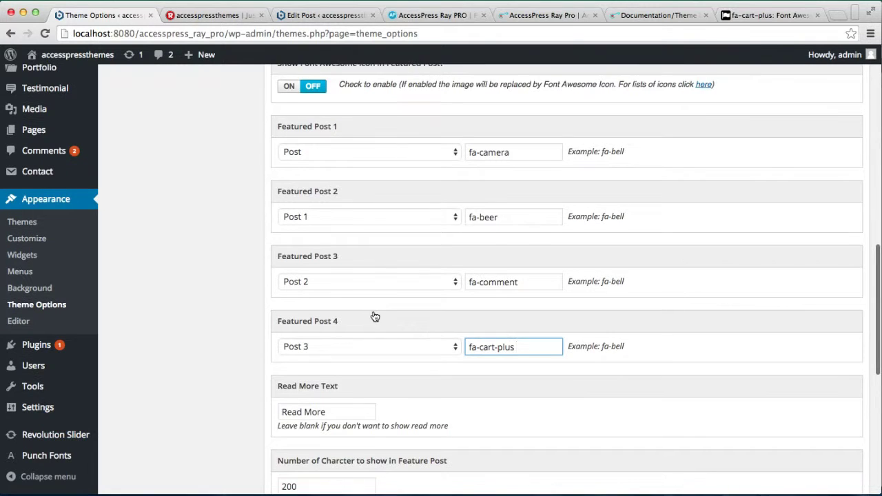
pyautogui.scroll(-2, 370, 347)
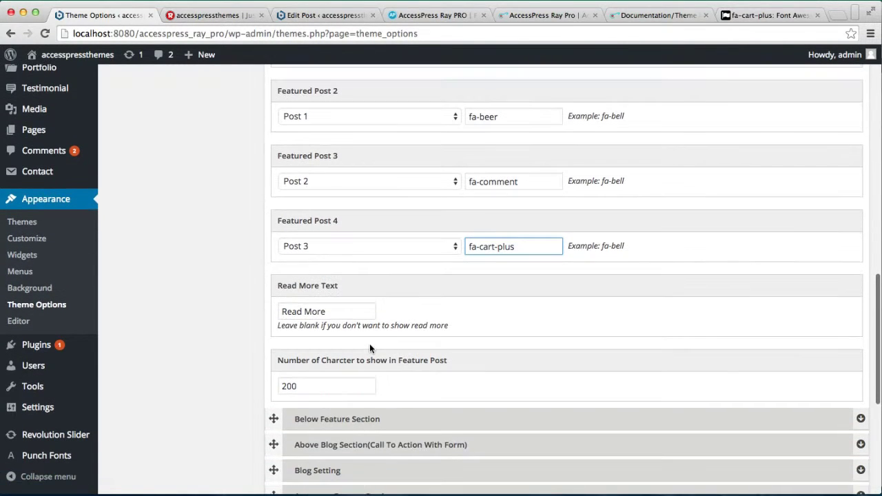
pyautogui.moveTo(334, 311); pyautogui.dragTo(250, 301)
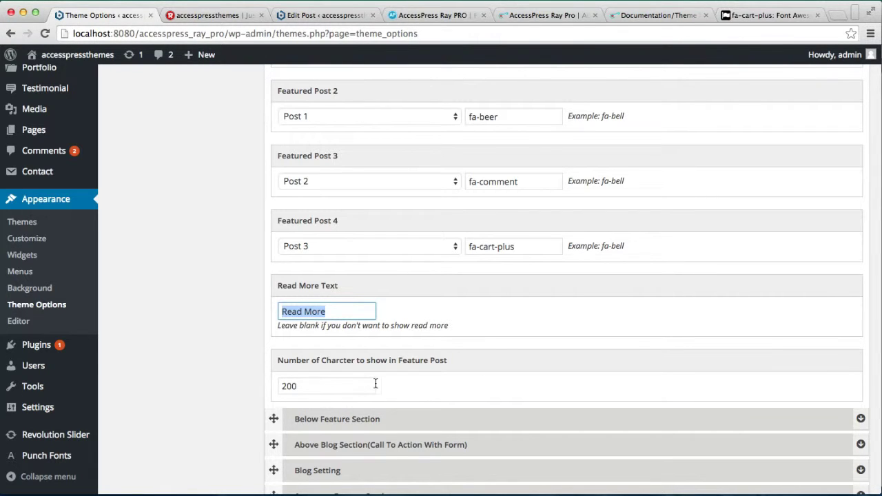
# Save the theme options and reload the homepage to check the four chosen posts in the Features section.
pyautogui.scroll(-10, 375, 384)
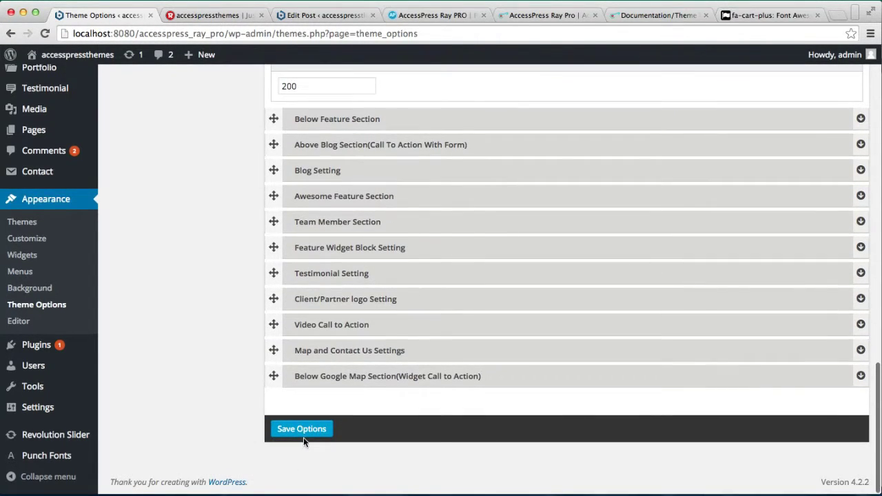
pyautogui.click(303, 434)
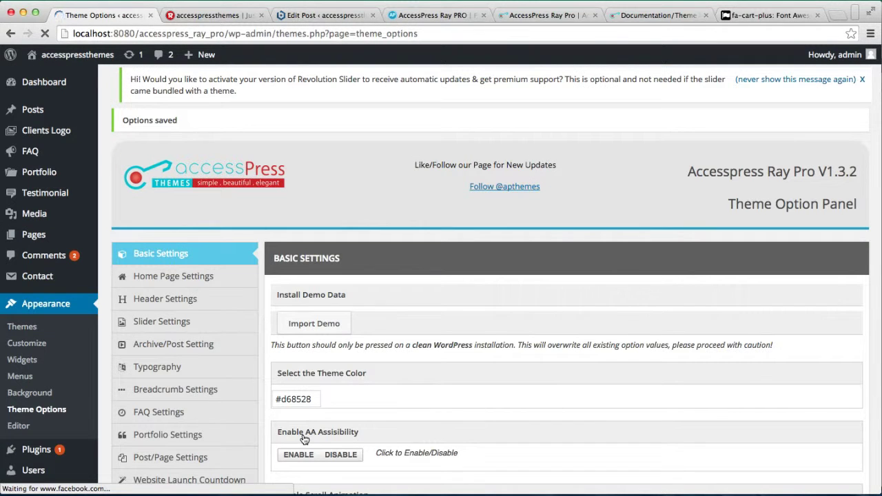
pyautogui.click(202, 17)
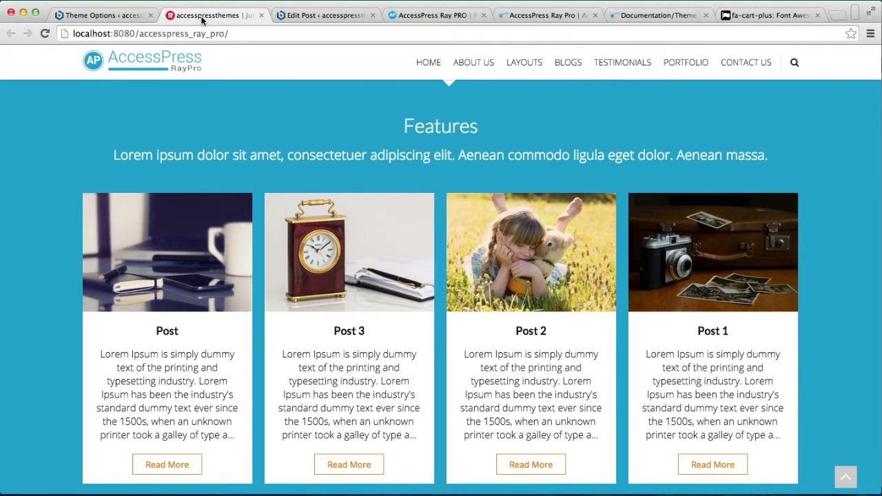
pyautogui.click(243, 36)
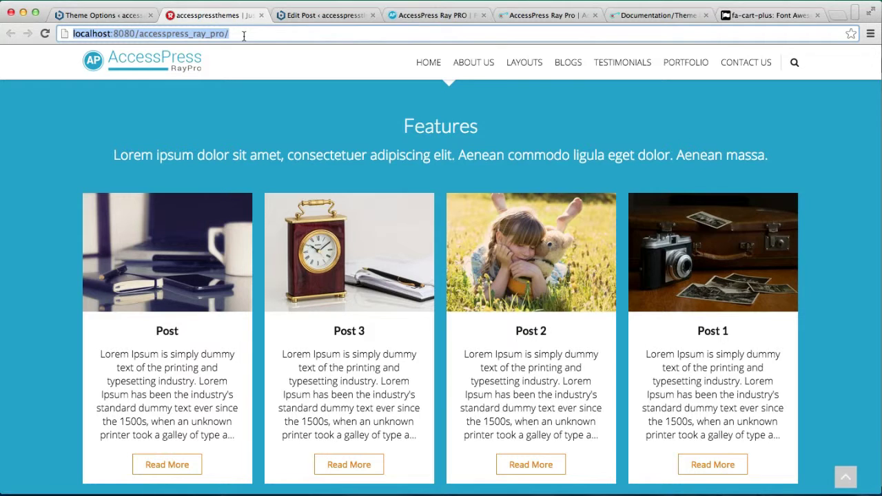
pyautogui.press('Return')
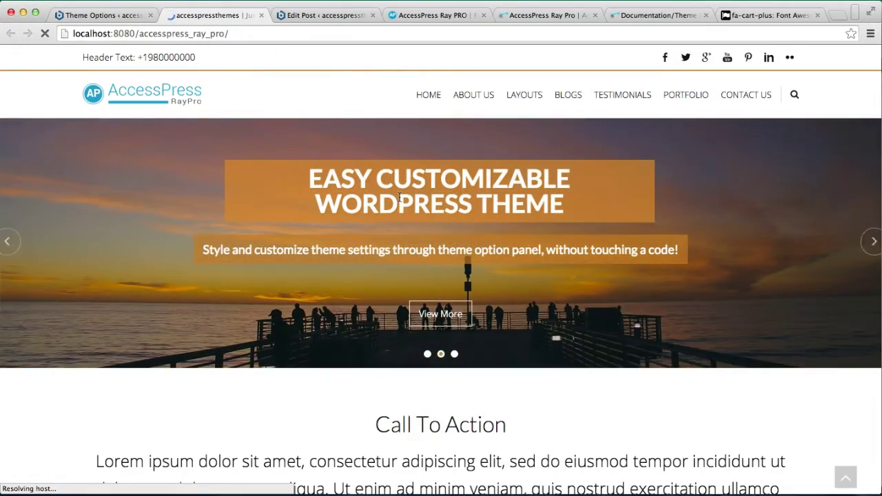
pyautogui.scroll(-5, 466, 421)
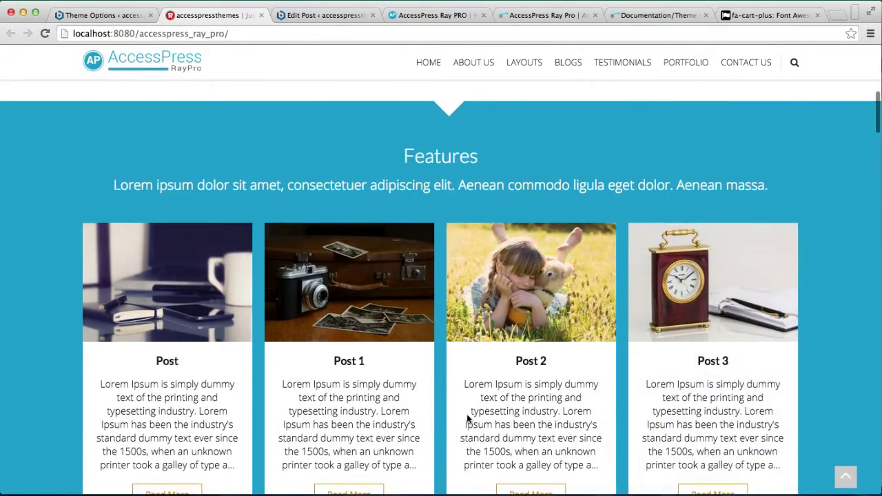
pyautogui.scroll(-3, 467, 416)
pyautogui.scroll(2, 466, 419)
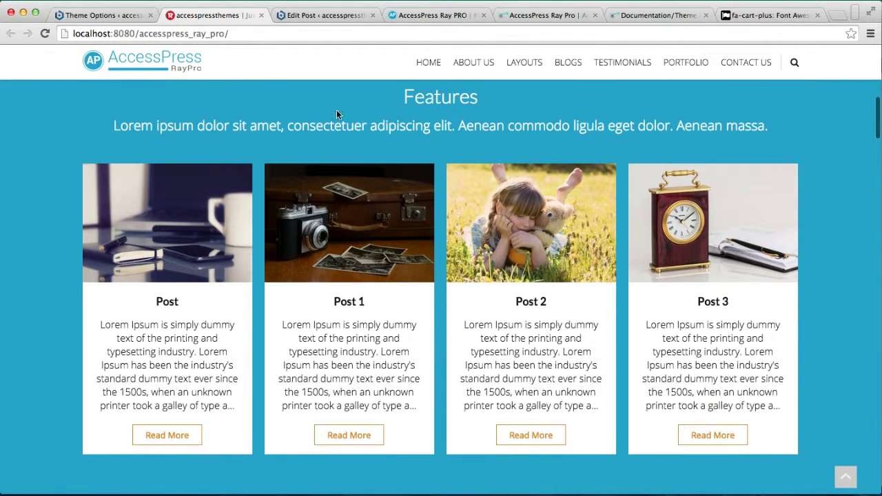
# Turn on Font Awesome icons for the featured posts in the Feature Post Setting and save the options.
pyautogui.click(118, 17)
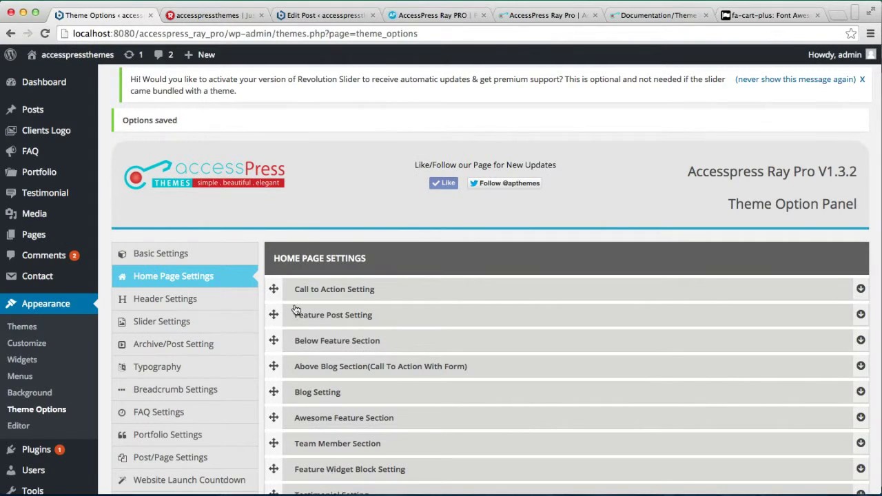
pyautogui.click(272, 313)
pyautogui.scroll(-10, 296, 358)
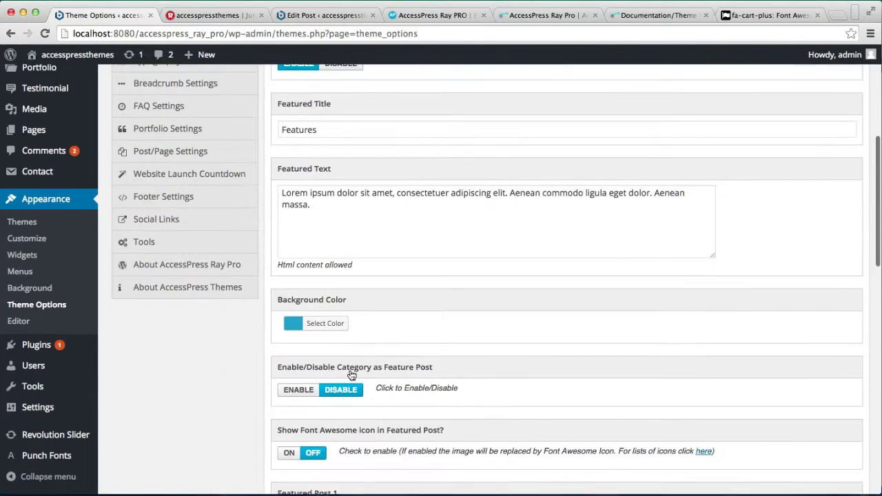
pyautogui.scroll(-3, 350, 374)
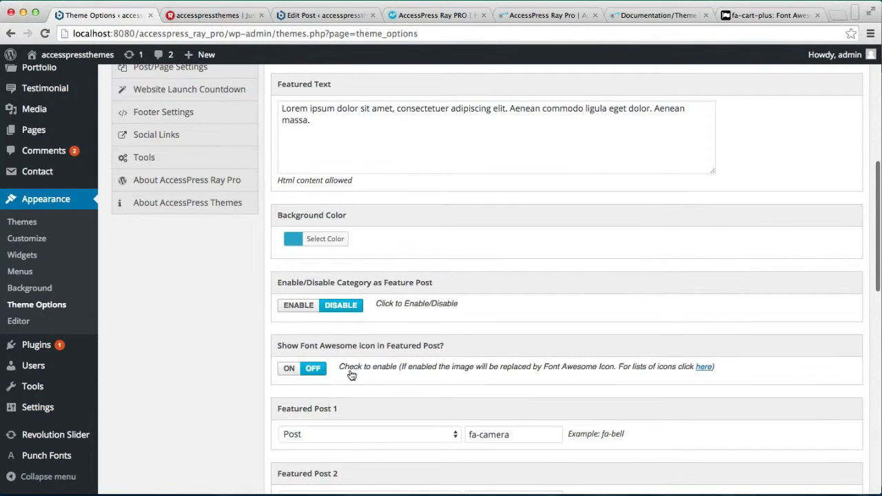
pyautogui.scroll(-1, 350, 374)
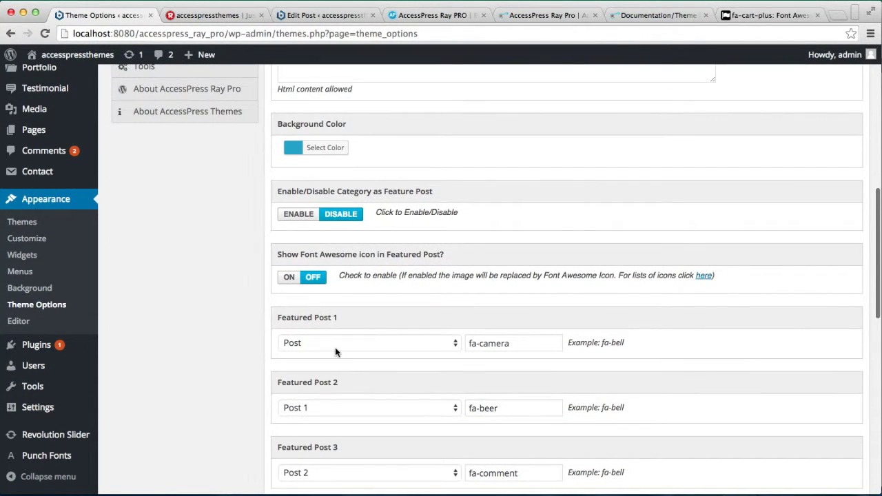
pyautogui.click(289, 278)
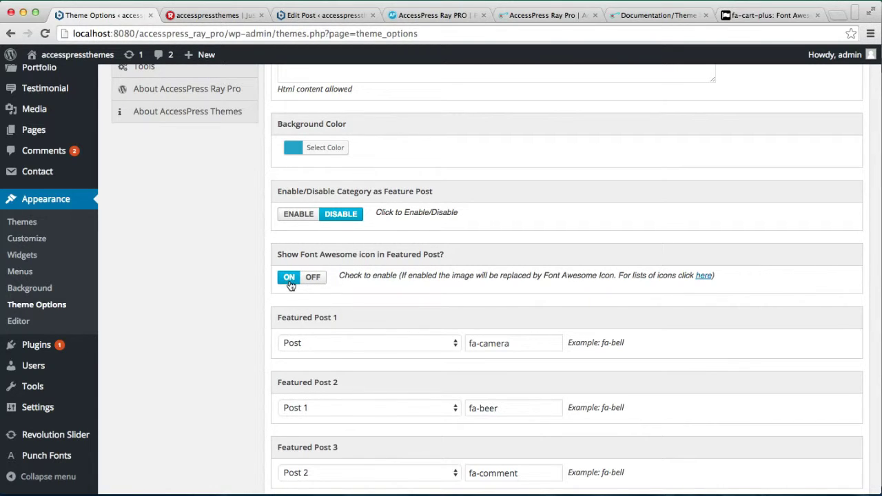
pyautogui.scroll(-10, 292, 46)
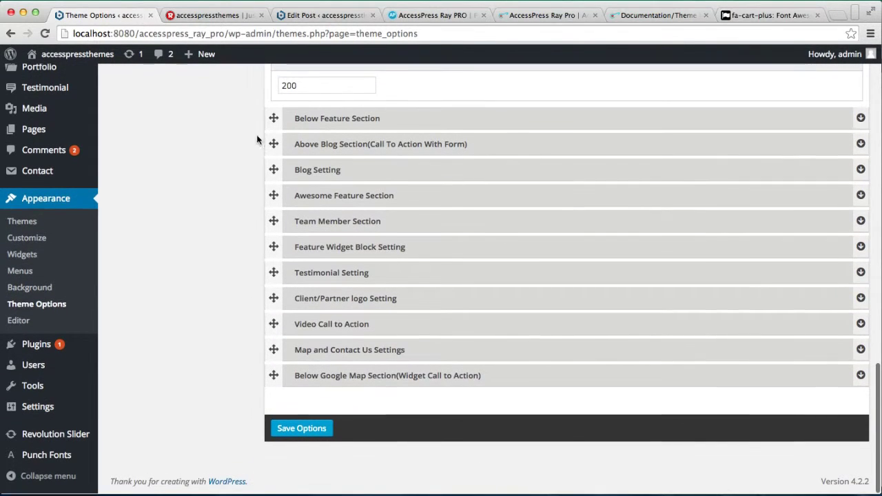
pyautogui.click(304, 435)
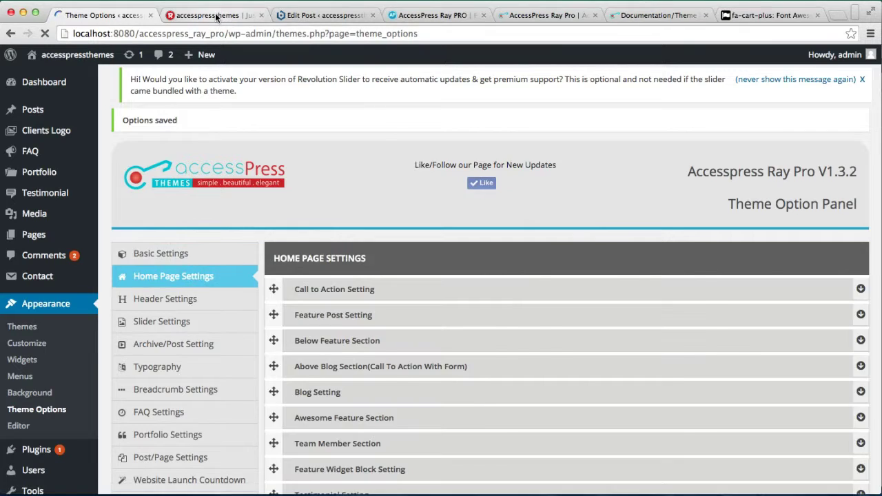
# Reload the homepage and examine the icons on the Features posts and the section below them.
pyautogui.click(230, 20)
pyautogui.click(238, 34)
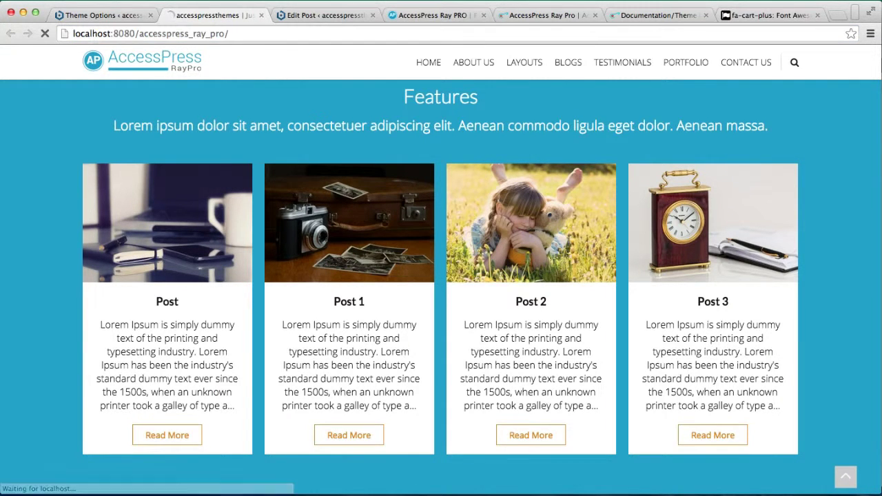
pyautogui.press('Return')
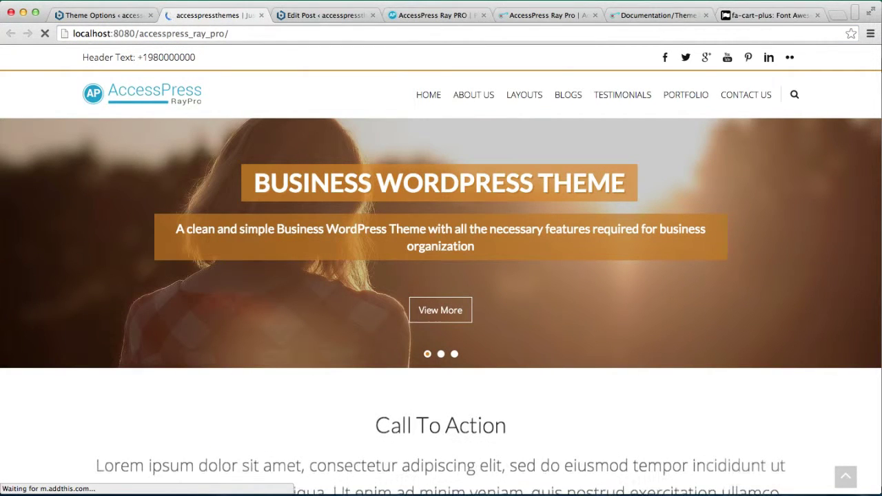
pyautogui.scroll(-10, 361, 430)
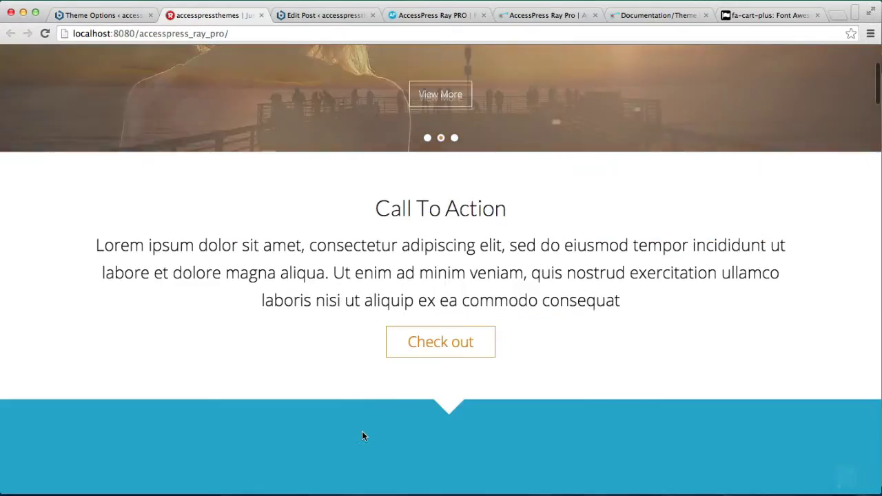
pyautogui.scroll(-3, 363, 435)
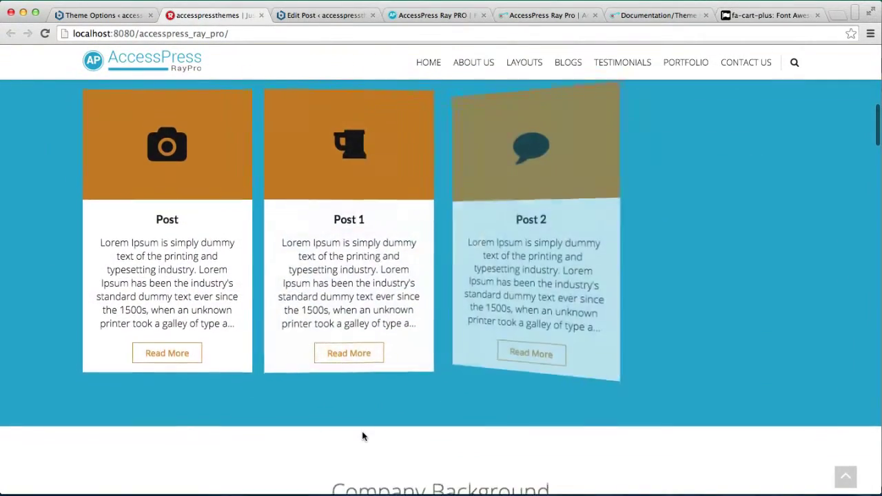
pyautogui.scroll(1, 363, 436)
pyautogui.scroll(1, 361, 436)
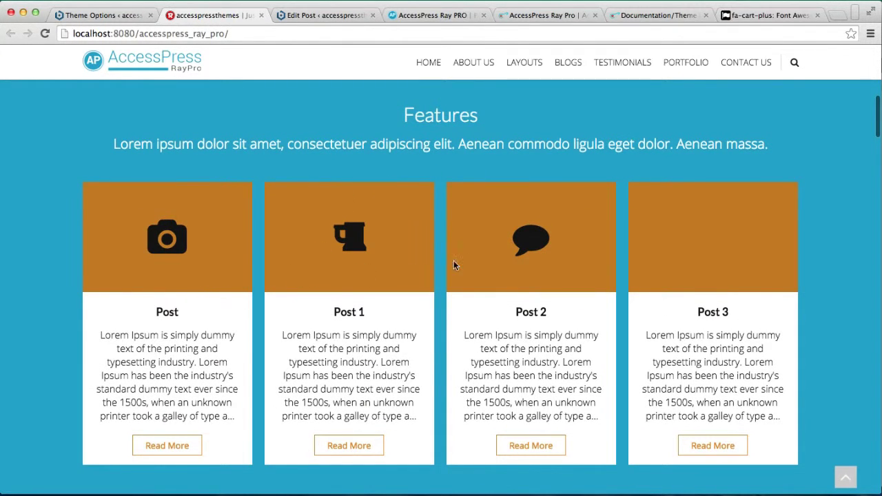
pyautogui.scroll(-8, 534, 298)
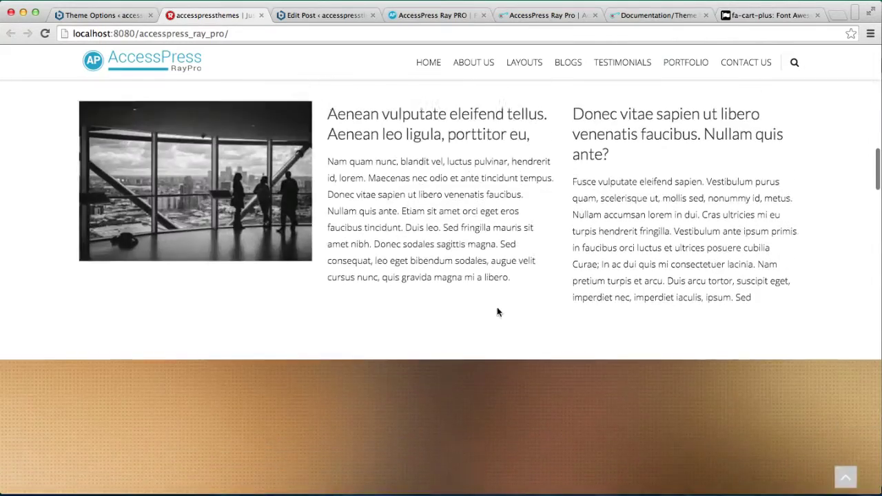
pyautogui.scroll(9, 497, 307)
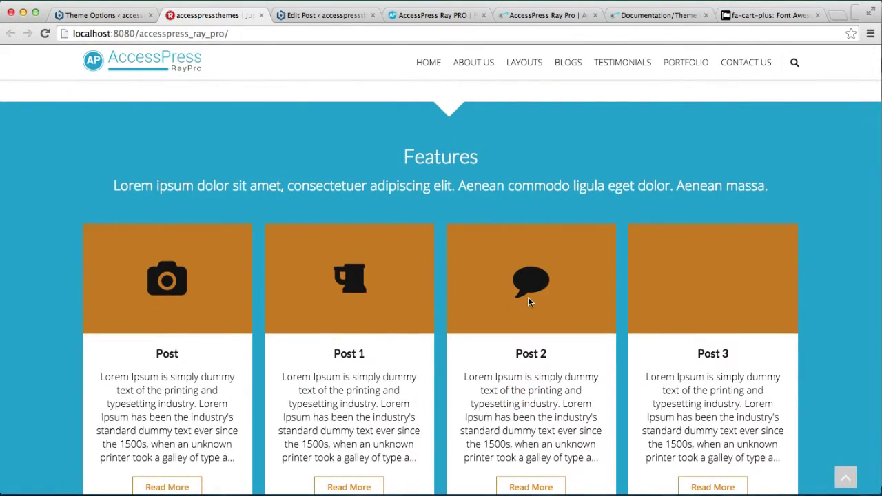
pyautogui.scroll(-5, 528, 297)
pyautogui.scroll(5, 528, 297)
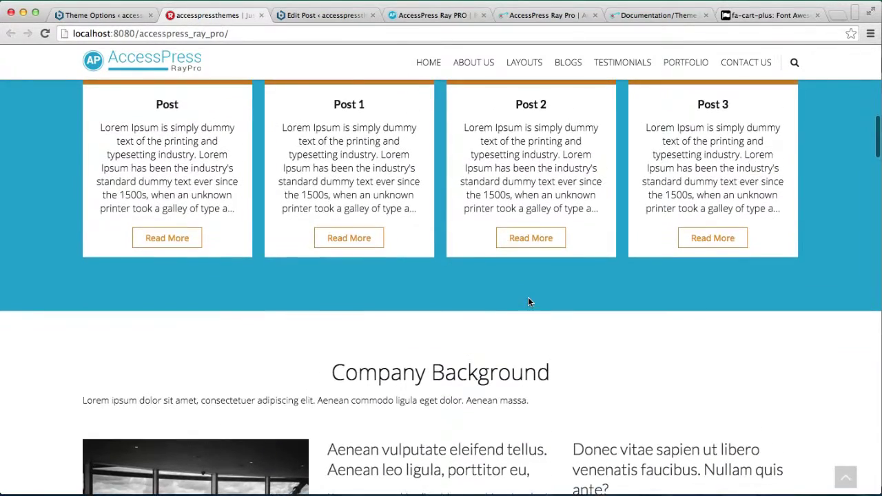
# In the Below Feature Section settings, keep "Company Background" as the page to show below the feature posts and save the options.
pyautogui.click(106, 15)
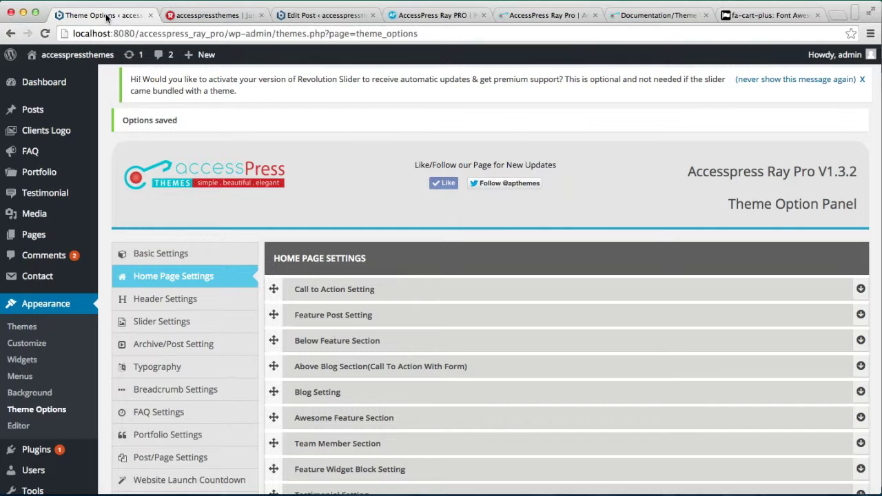
pyautogui.click(274, 340)
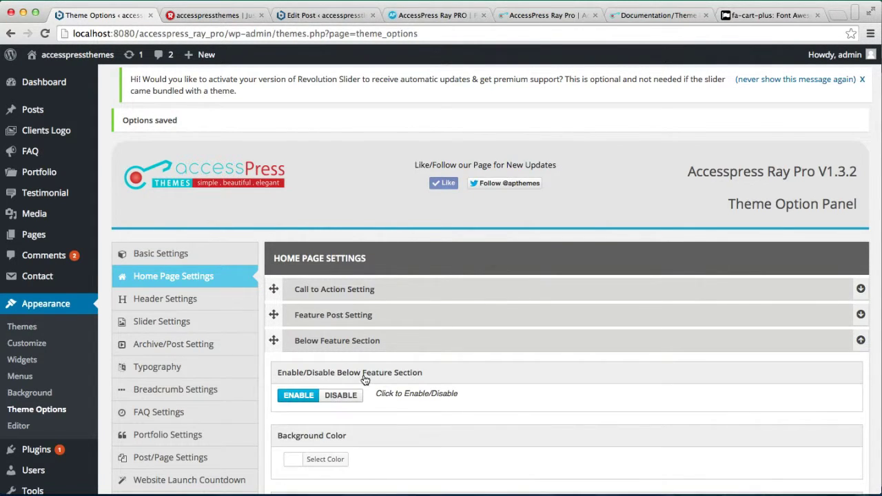
pyautogui.scroll(-3, 363, 376)
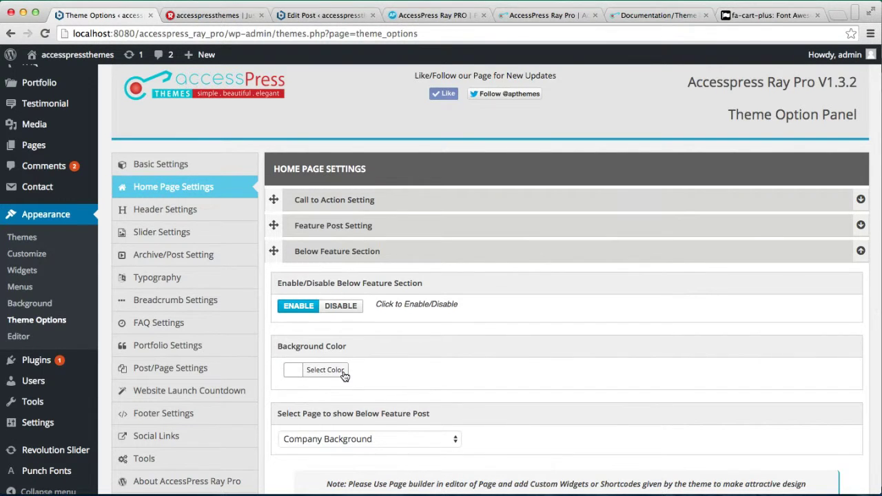
pyautogui.scroll(-3, 328, 355)
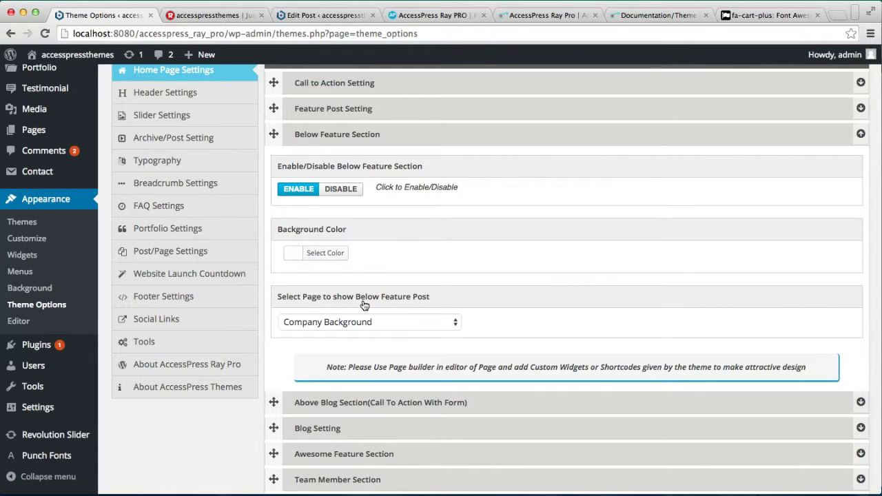
pyautogui.click(453, 323)
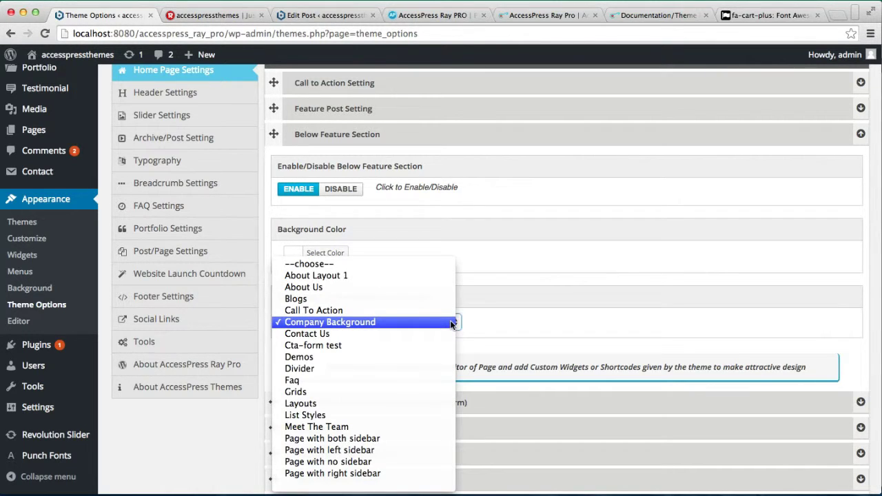
pyautogui.click(452, 323)
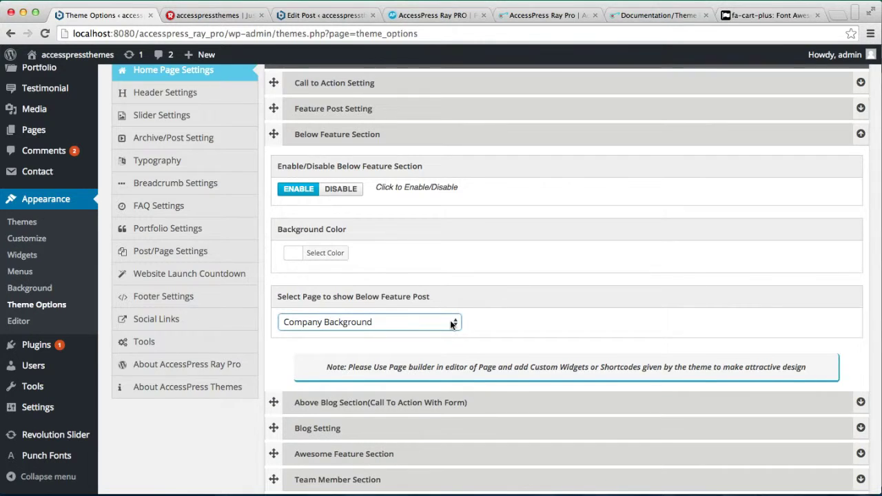
pyautogui.scroll(-5, 452, 324)
pyautogui.click(301, 428)
# Reload the homepage and examine the Company Background section below the features.
pyautogui.click(185, 20)
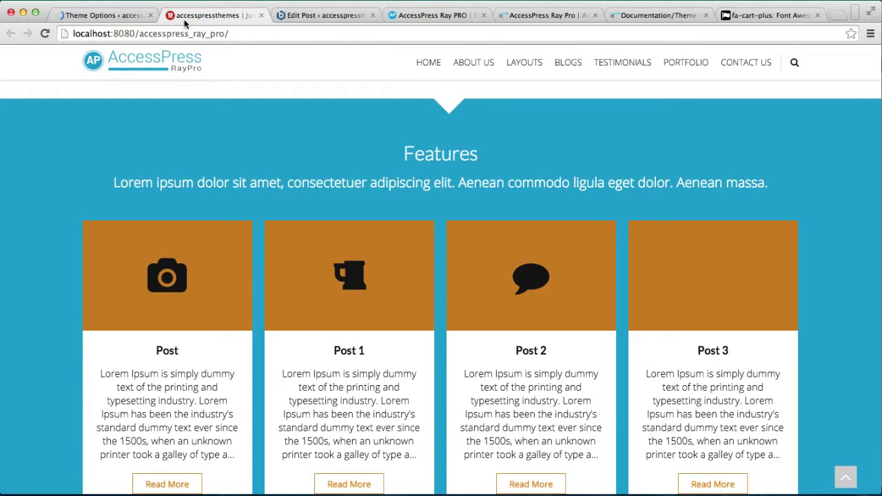
pyautogui.click(233, 34)
pyautogui.press('Return')
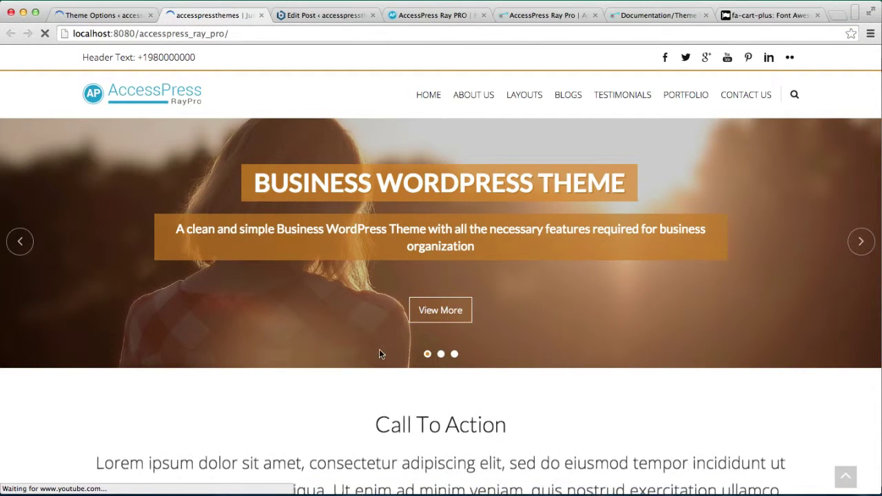
pyautogui.scroll(-10, 379, 350)
pyautogui.scroll(-5, 379, 350)
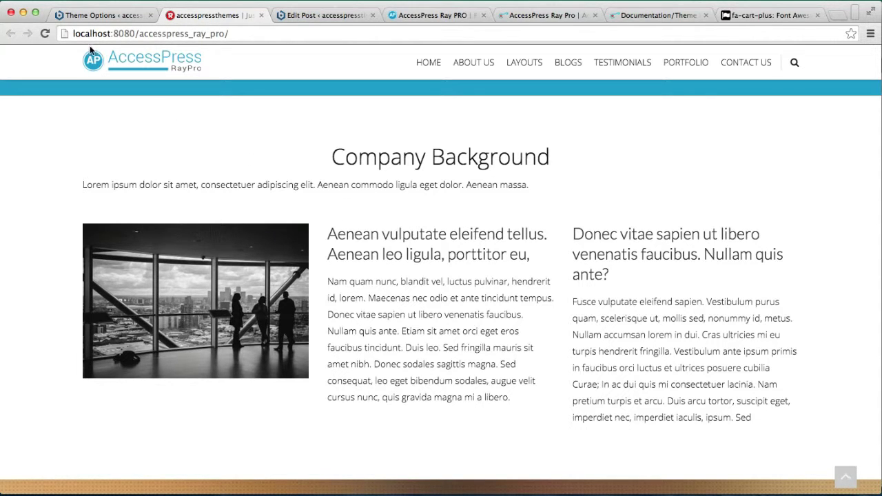
# Return to the WordPress admin and open the list of installed plugins.
pyautogui.click(97, 13)
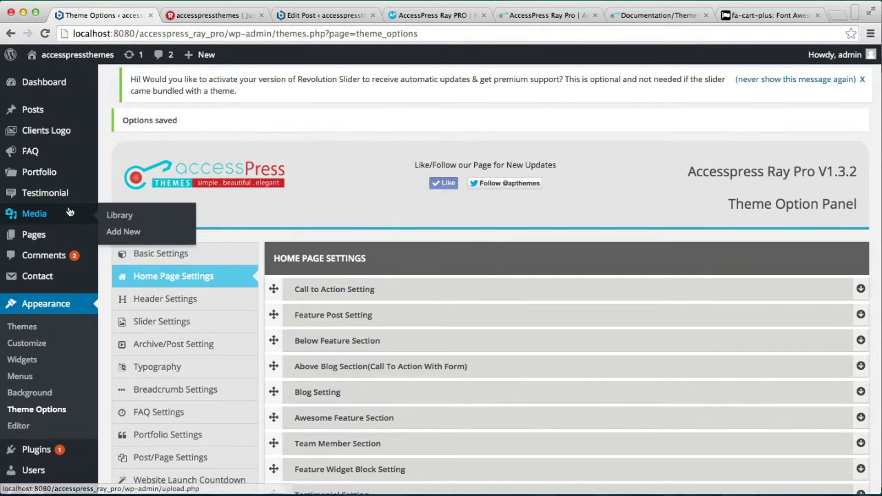
pyautogui.scroll(-5, 86, 307)
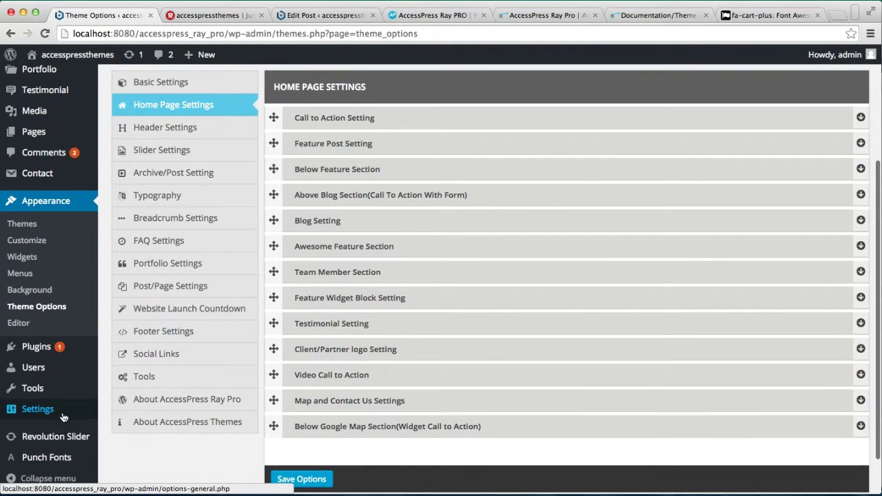
pyautogui.moveTo(59, 349)
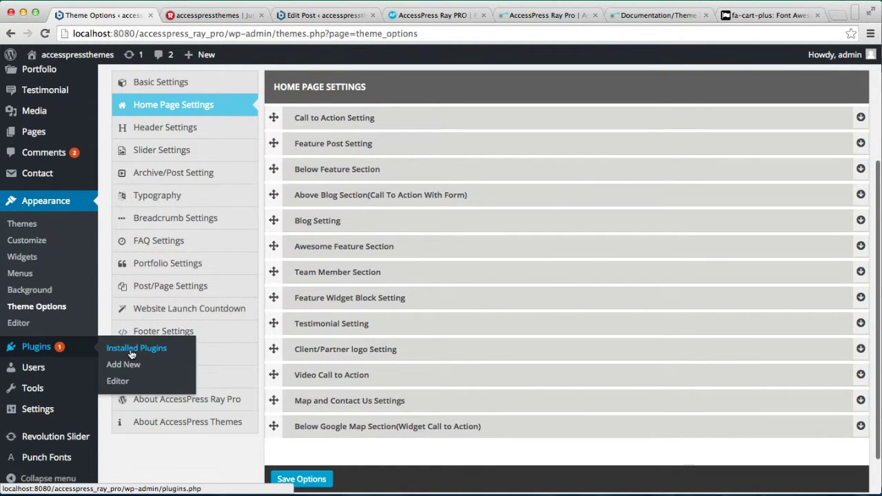
pyautogui.click(132, 354)
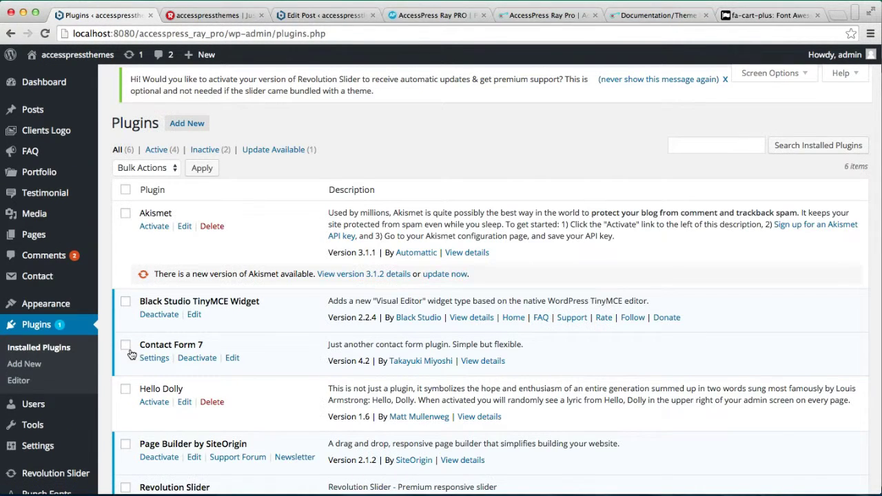
# Look through the installed plugins for Page Builder by SiteOrigin, and view the homepage's Company Background section.
pyautogui.scroll(-2, 245, 354)
pyautogui.scroll(1, 245, 354)
pyautogui.scroll(-2, 245, 354)
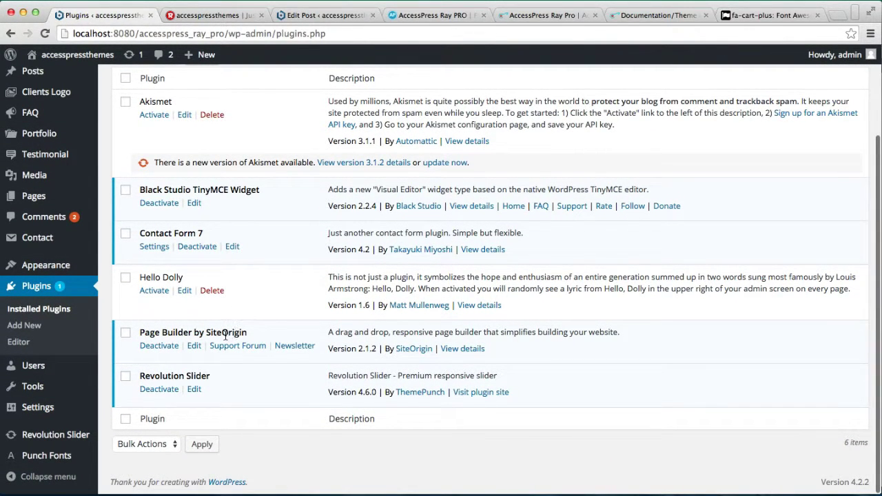
pyautogui.scroll(3, 174, 340)
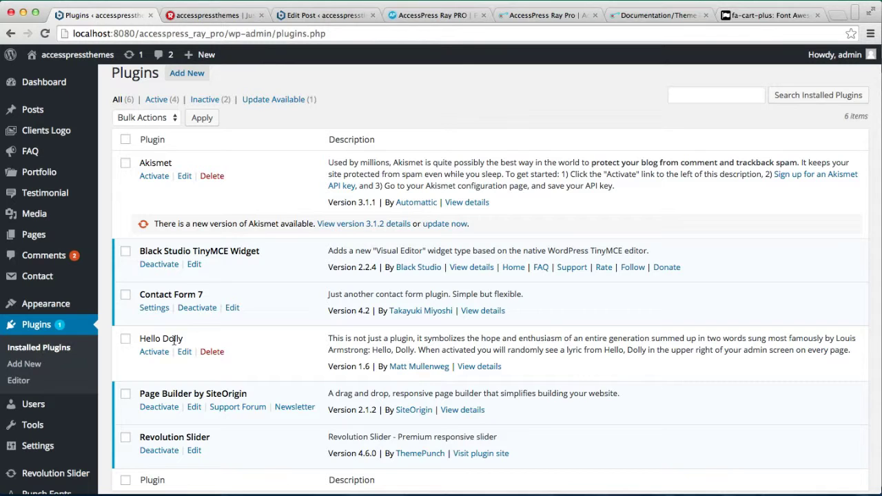
pyautogui.click(207, 15)
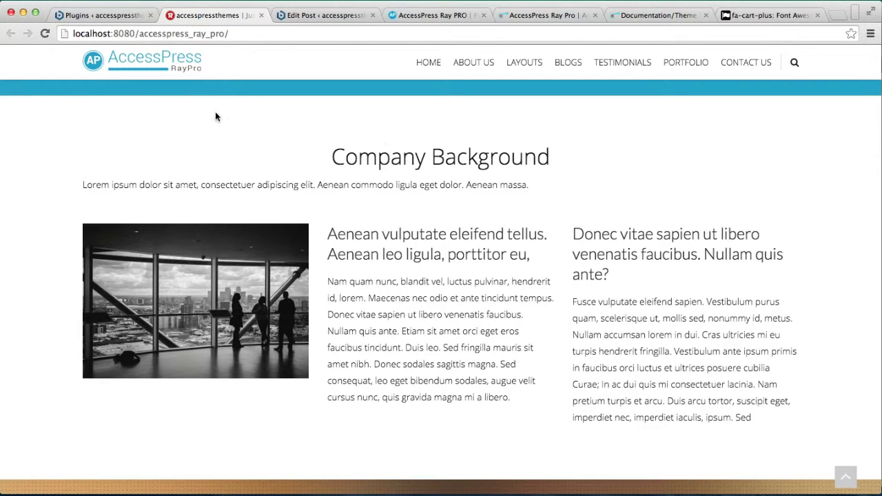
# Return to the WordPress admin and start a new page titled "Our Website Overview".
pyautogui.click(100, 17)
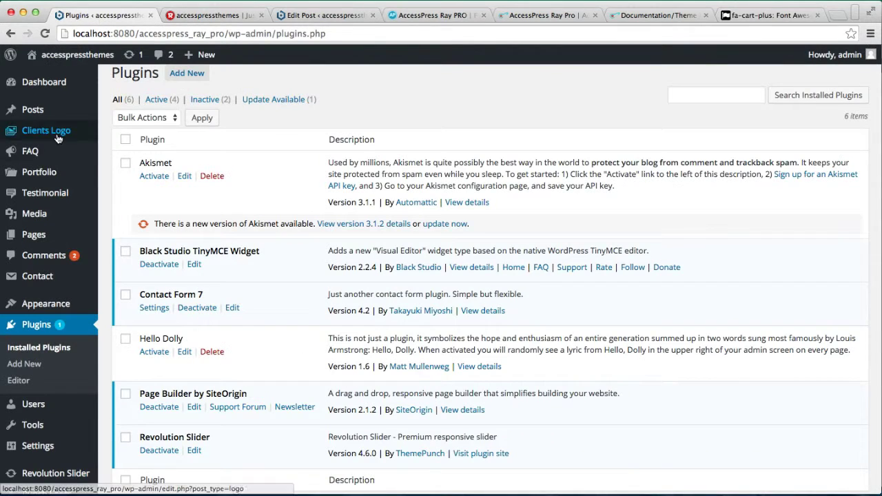
pyautogui.moveTo(41, 245)
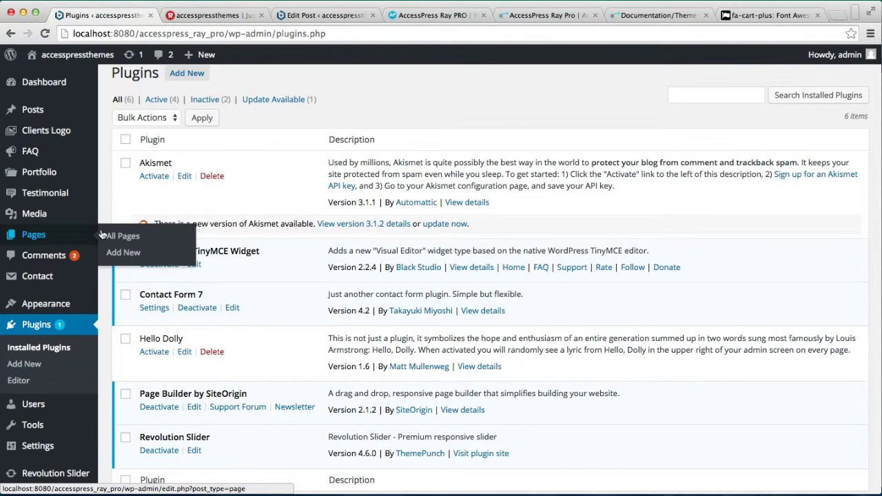
pyautogui.click(123, 253)
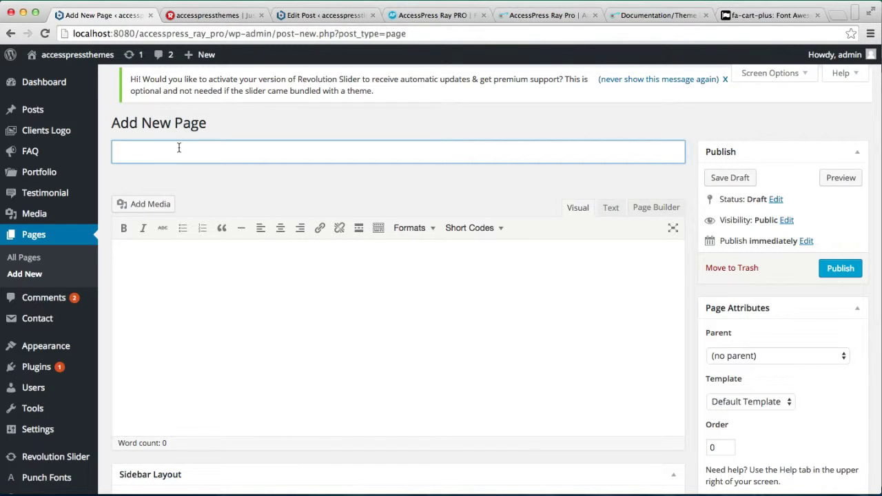
pyautogui.write('Our Website')
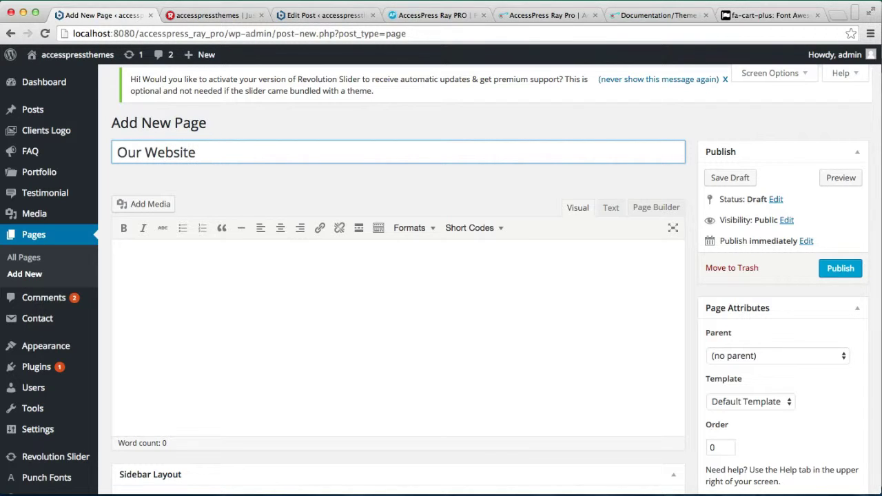
pyautogui.write(' Overview')
pyautogui.click(238, 268)
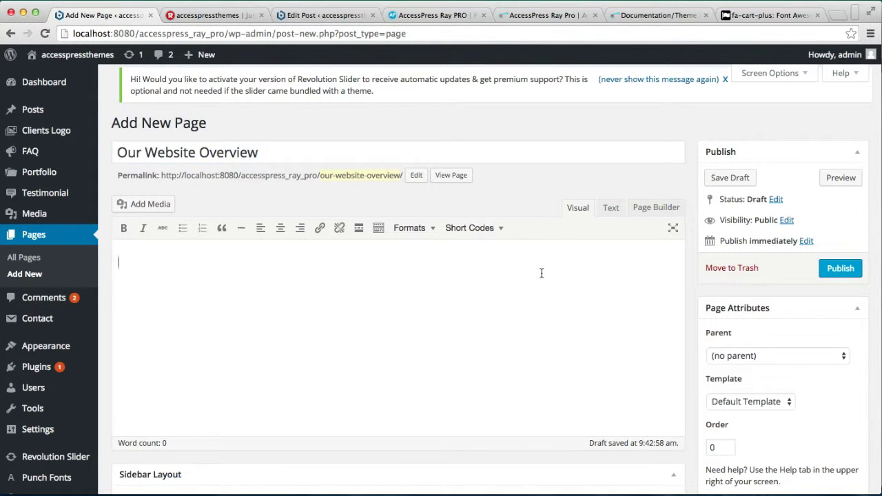
# Switch the new page to Page Builder editing and add a Visual Editor widget.
pyautogui.click(654, 208)
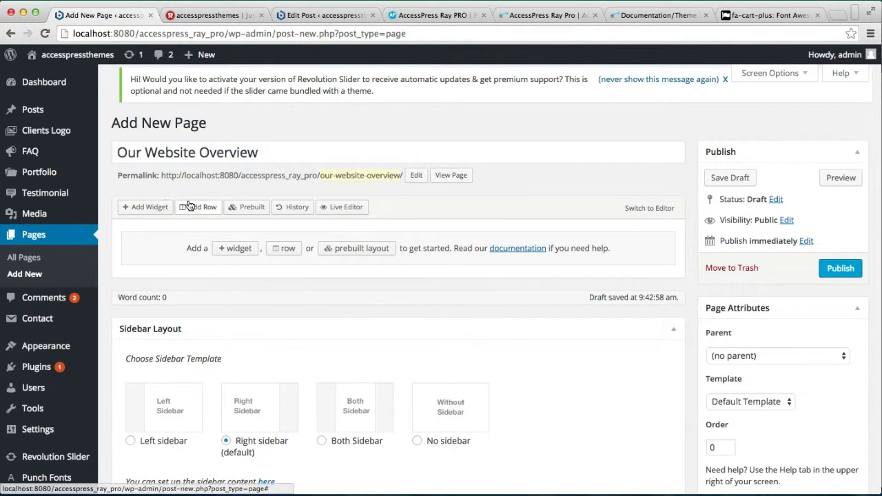
pyautogui.click(135, 211)
pyautogui.scroll(-5, 549, 343)
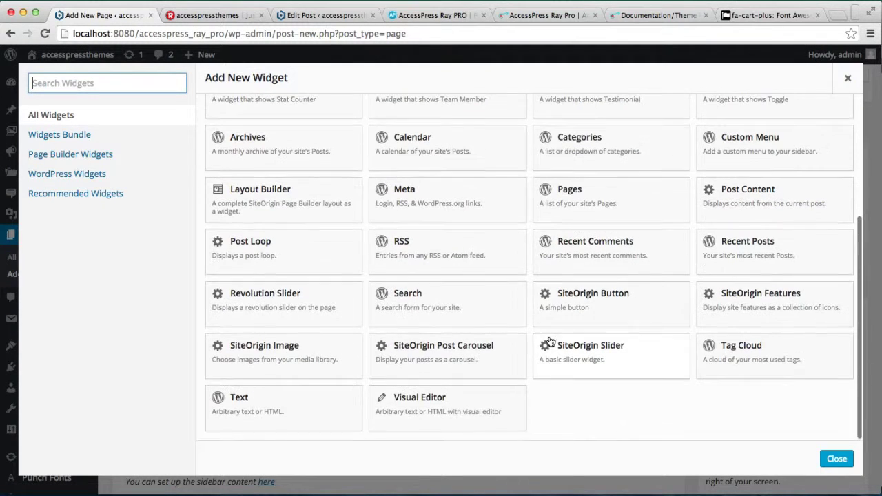
pyautogui.click(437, 408)
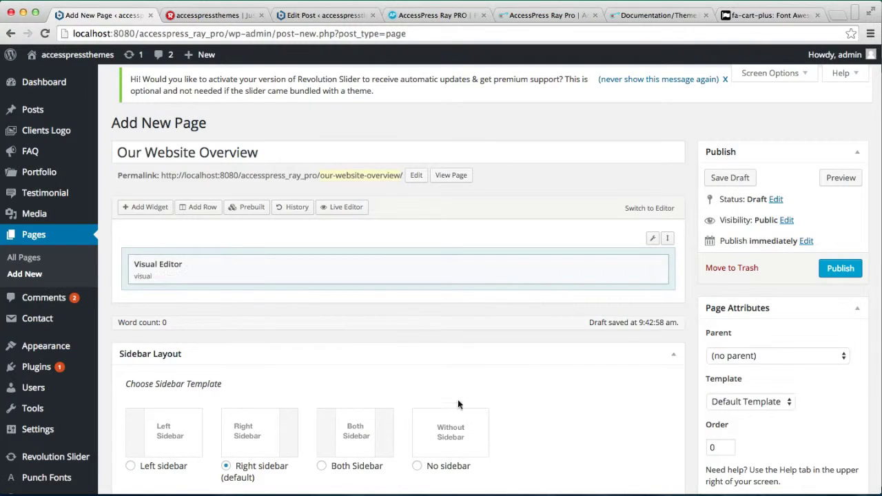
# Fill the Visual Editor widget with the sentence "Lorem Ipsum is simply dummy text of the printing and typesetting industry." copied from the text document.
pyautogui.click(592, 268)
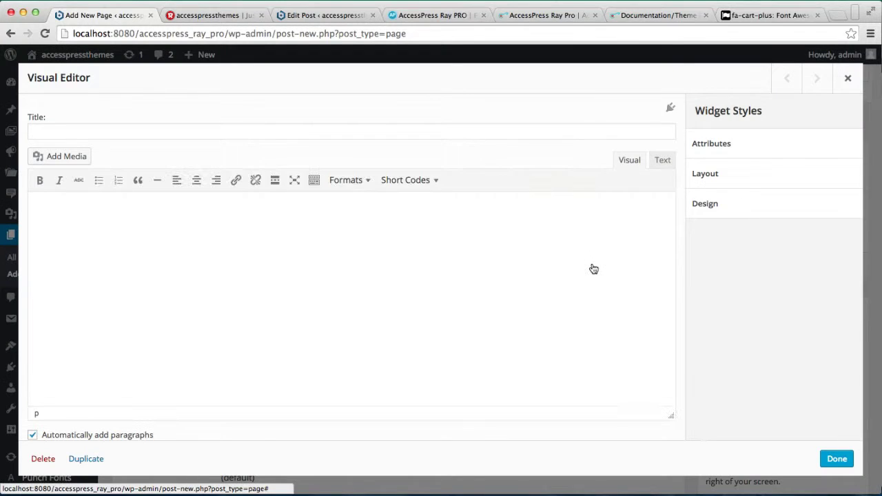
pyautogui.click(271, 251)
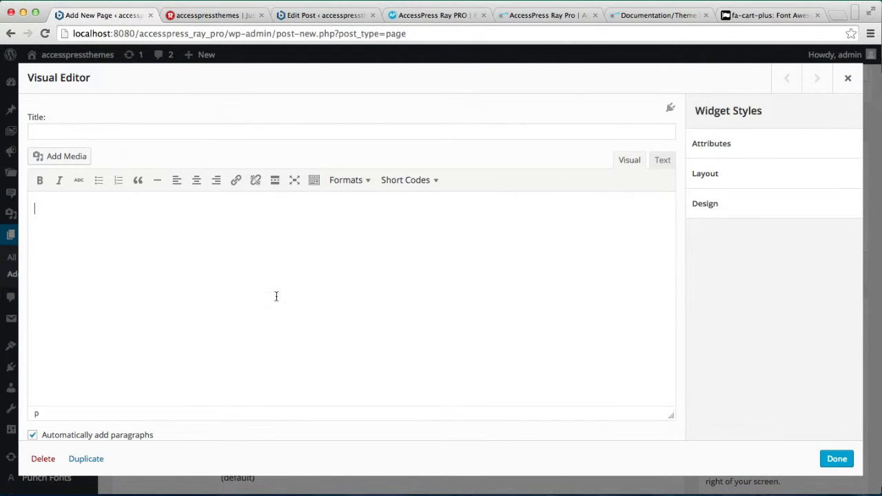
pyautogui.click(419, 491)
pyautogui.click(439, 355)
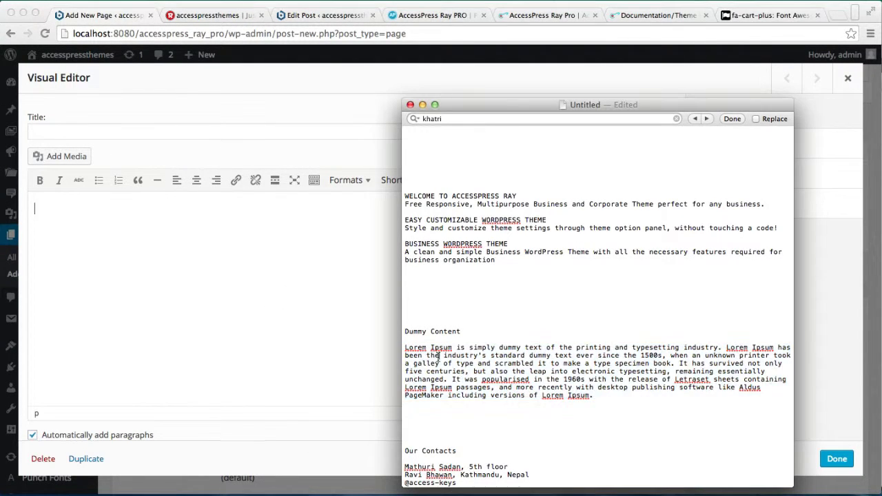
pyautogui.moveTo(406, 345); pyautogui.dragTo(724, 346)
pyautogui.press('super+c')
pyautogui.click(274, 350)
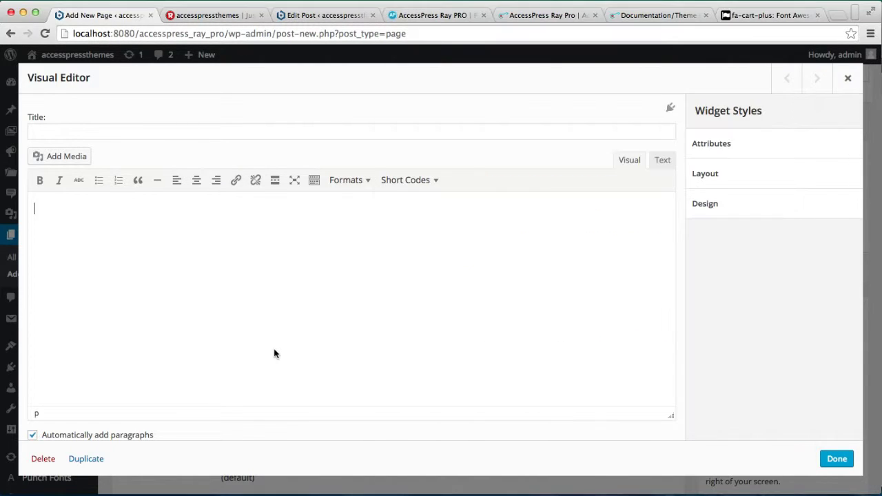
pyautogui.press('super+v')
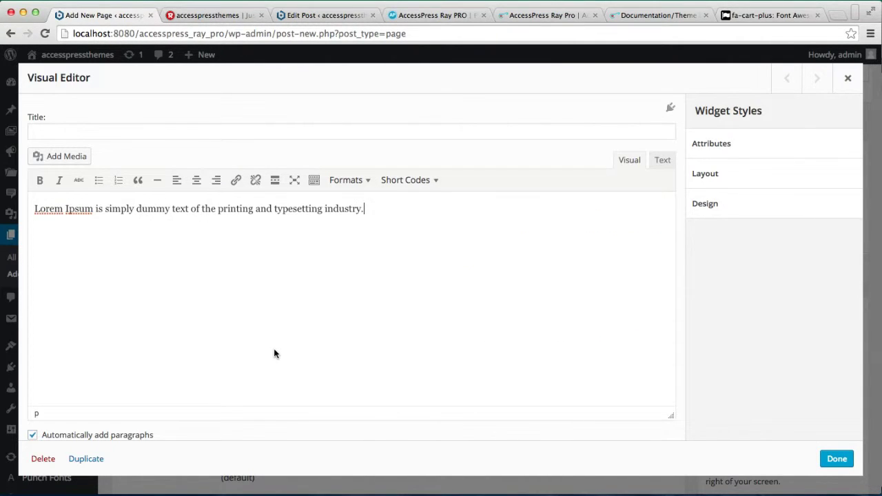
pyautogui.click(836, 459)
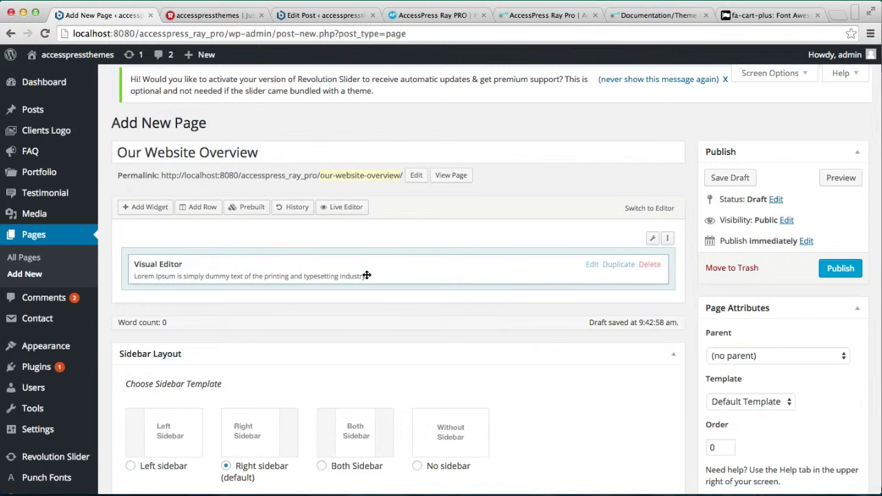
# Insert a new row with 3 even columns below the Visual Editor widget.
pyautogui.click(200, 206)
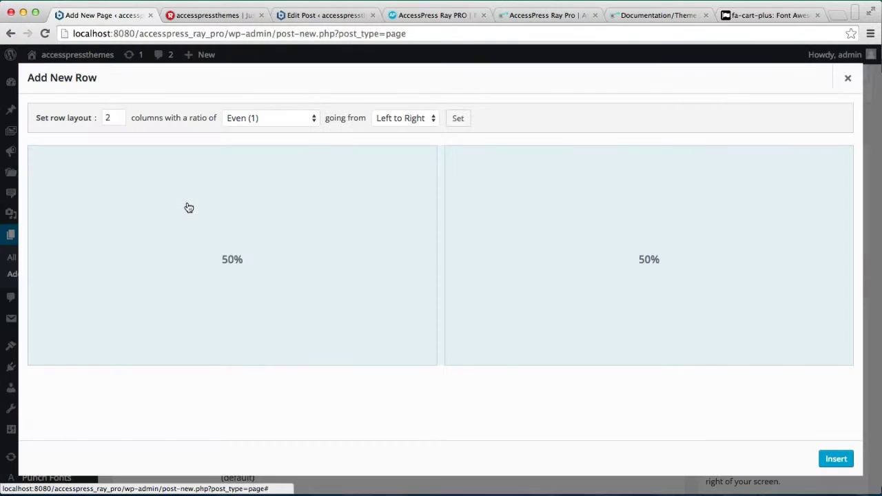
pyautogui.click(119, 117)
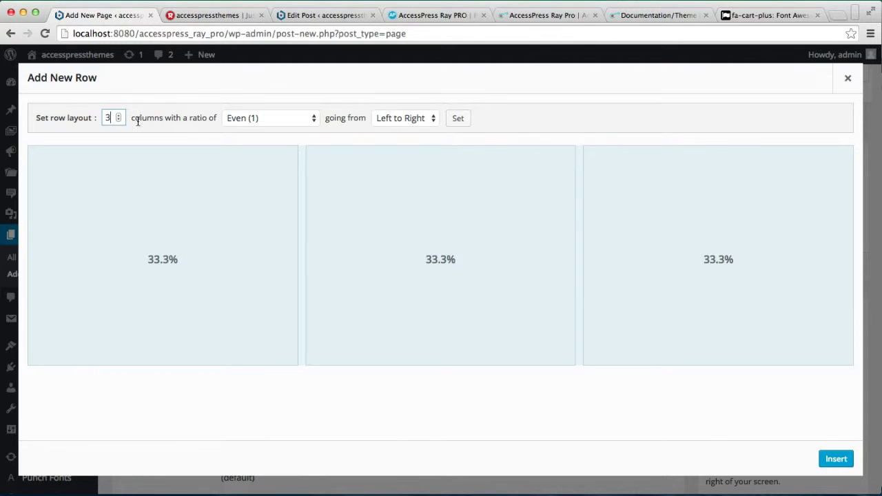
pyautogui.click(847, 464)
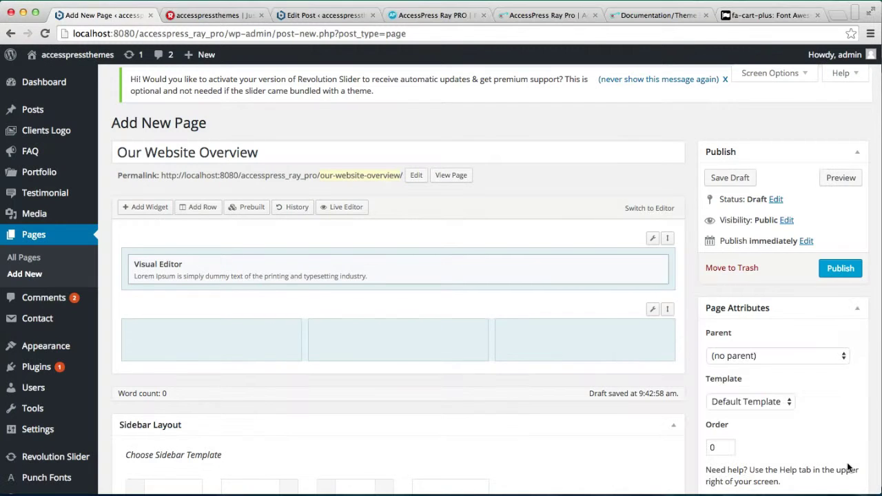
# Add an AP : Image Upload widget to the first column of the three-column row.
pyautogui.click(283, 333)
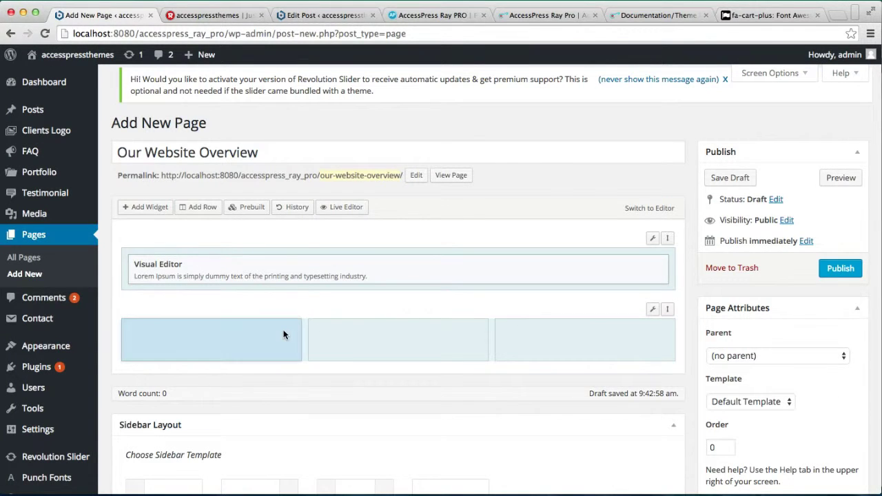
pyautogui.click(150, 207)
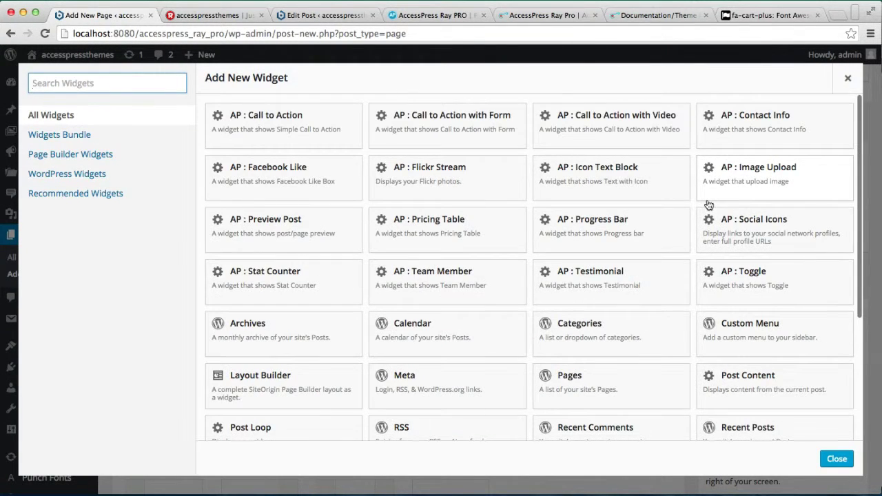
pyautogui.click(755, 185)
pyautogui.moveTo(226, 344)
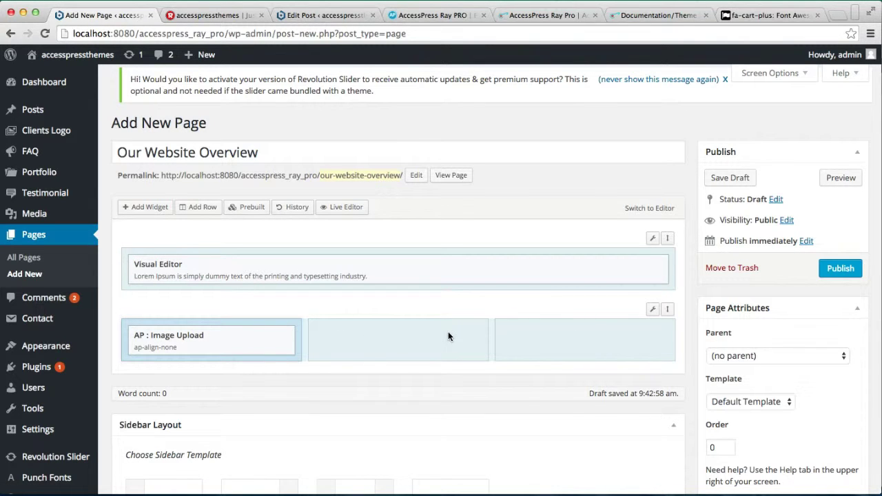
# Add a Visual Editor widget to the second column and place a duplicate of it in the third column.
pyautogui.click(135, 208)
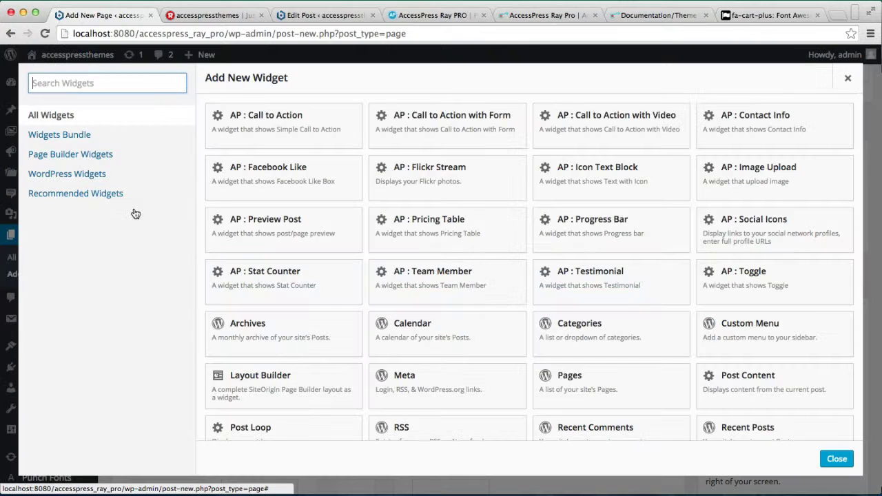
pyautogui.scroll(-5, 610, 335)
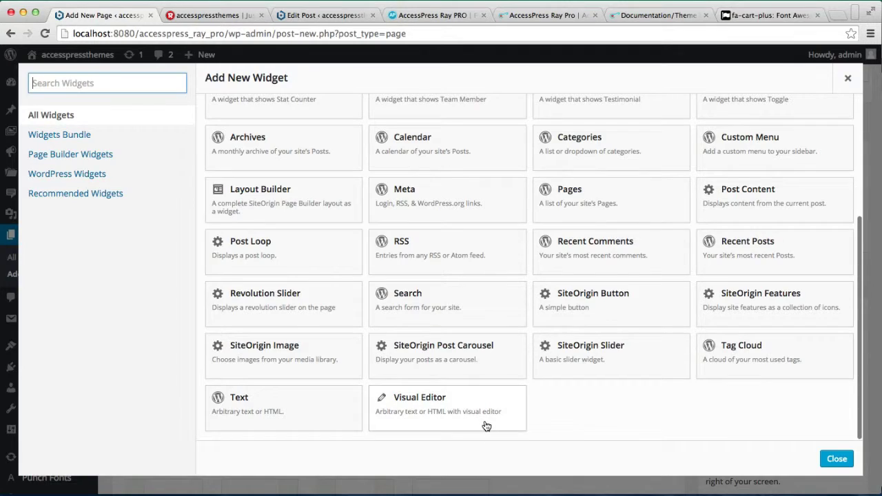
pyautogui.click(485, 424)
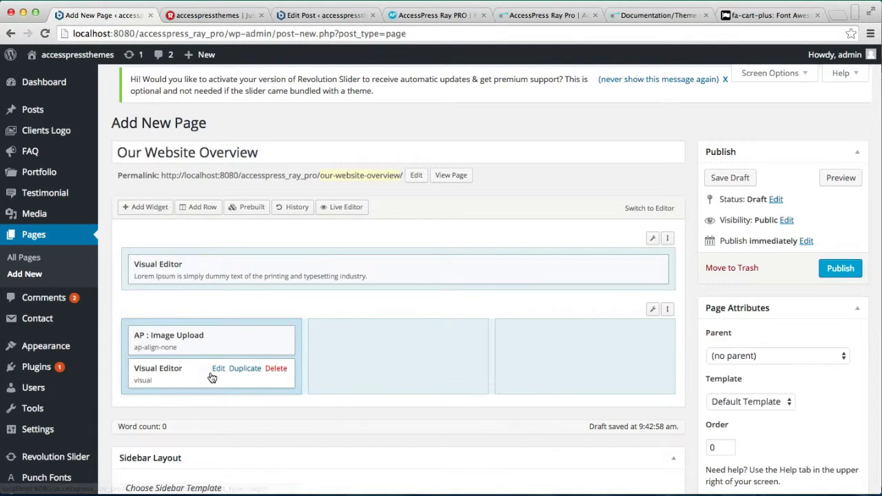
pyautogui.moveTo(181, 374); pyautogui.dragTo(364, 343)
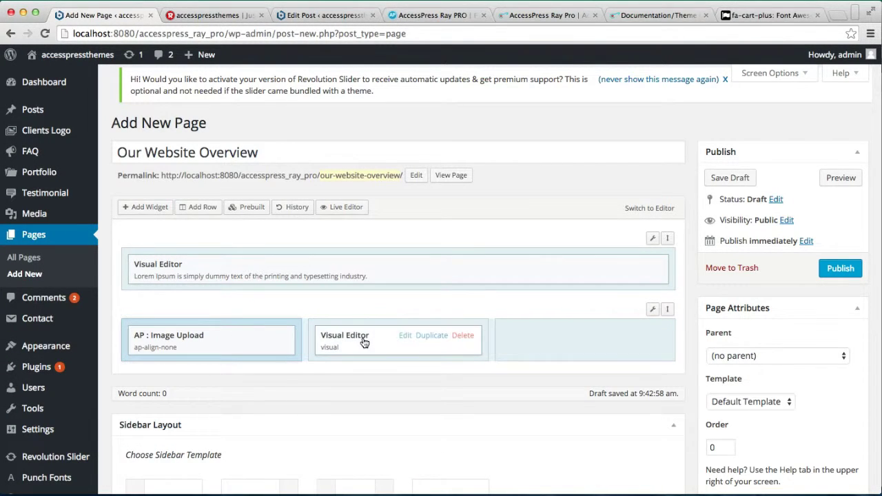
pyautogui.click(427, 336)
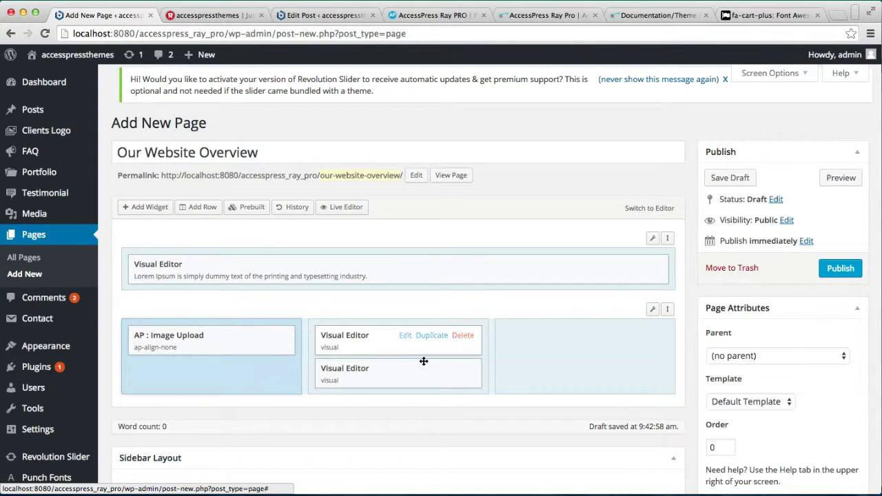
pyautogui.moveTo(405, 372); pyautogui.dragTo(555, 354)
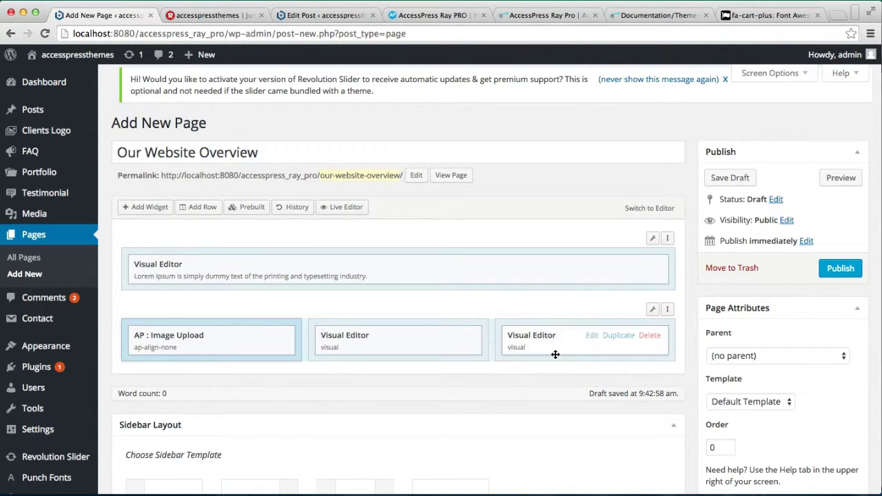
# Open the media library from the AP : Image Upload widget in the first column and look through its images.
pyautogui.moveTo(222, 343)
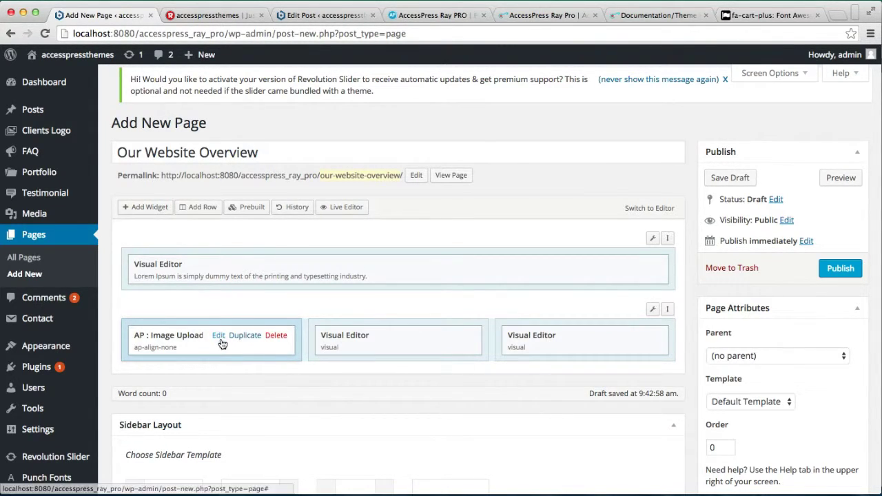
pyautogui.click(219, 338)
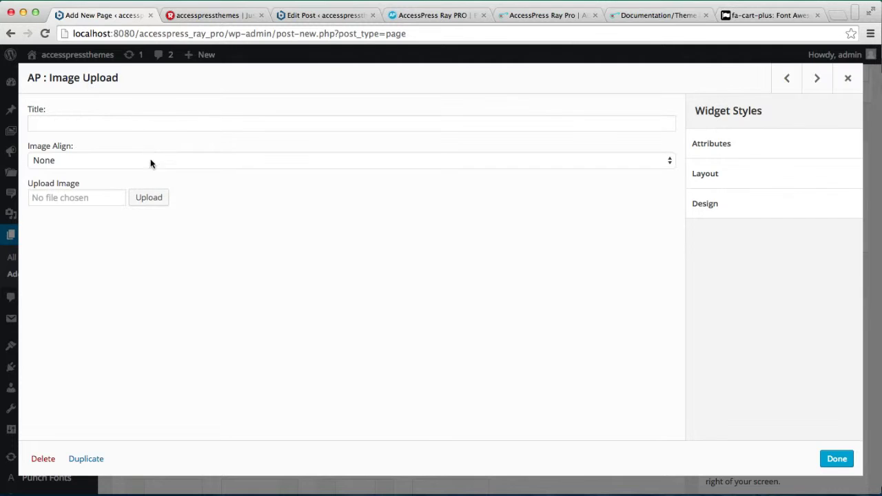
pyautogui.click(149, 201)
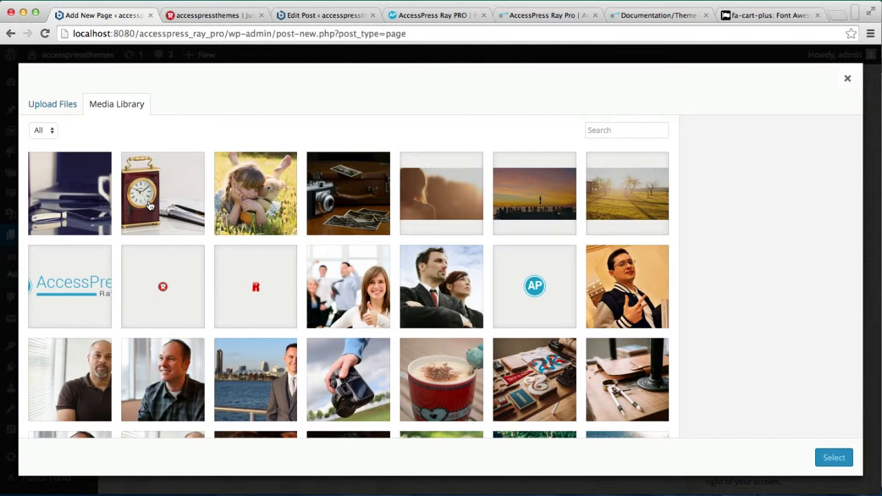
pyautogui.scroll(-5, 396, 285)
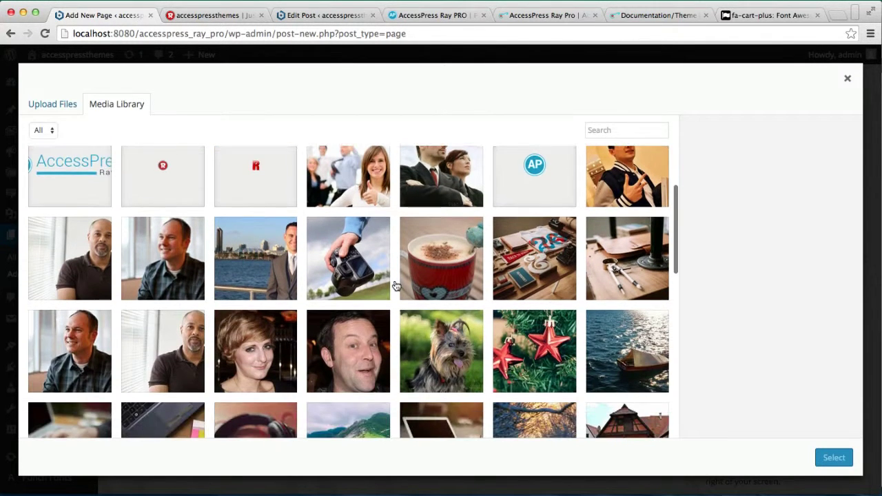
pyautogui.scroll(-8, 396, 285)
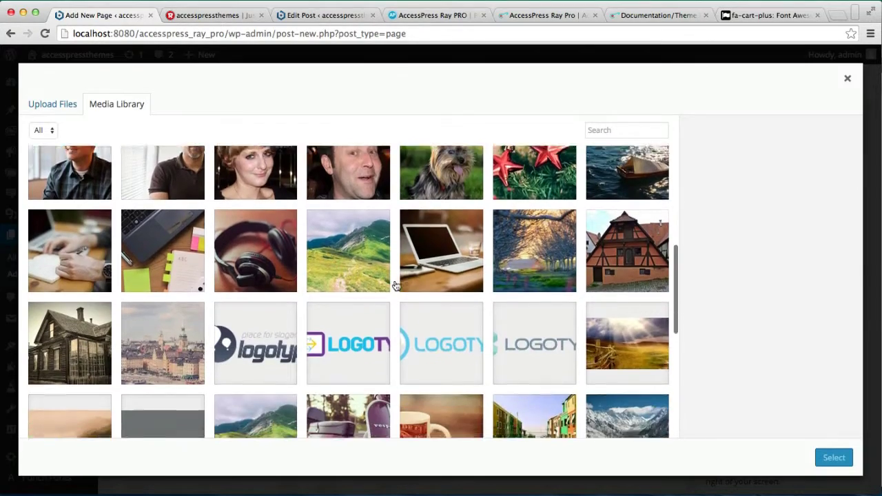
pyautogui.scroll(-2, 396, 285)
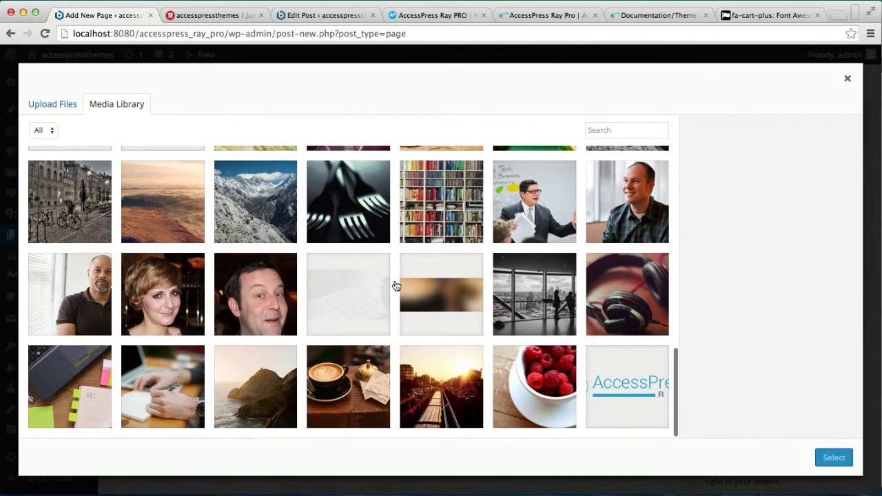
pyautogui.scroll(7, 396, 285)
pyautogui.scroll(6, 396, 285)
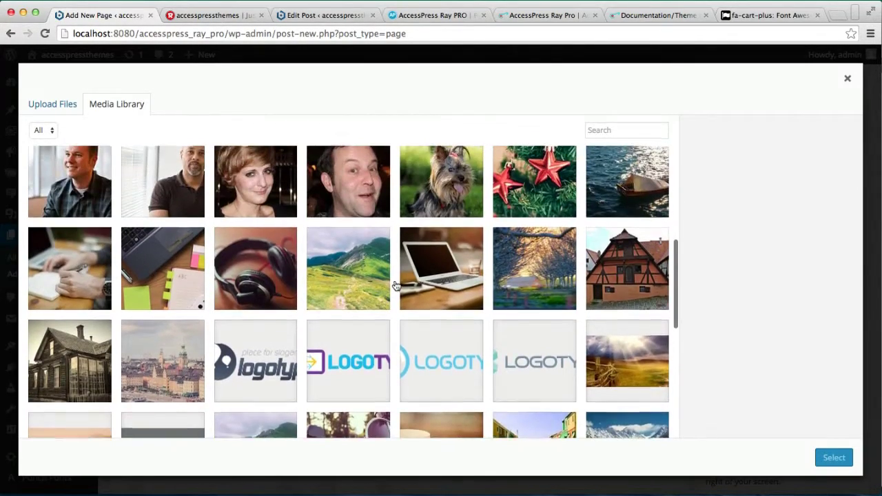
pyautogui.scroll(2, 396, 285)
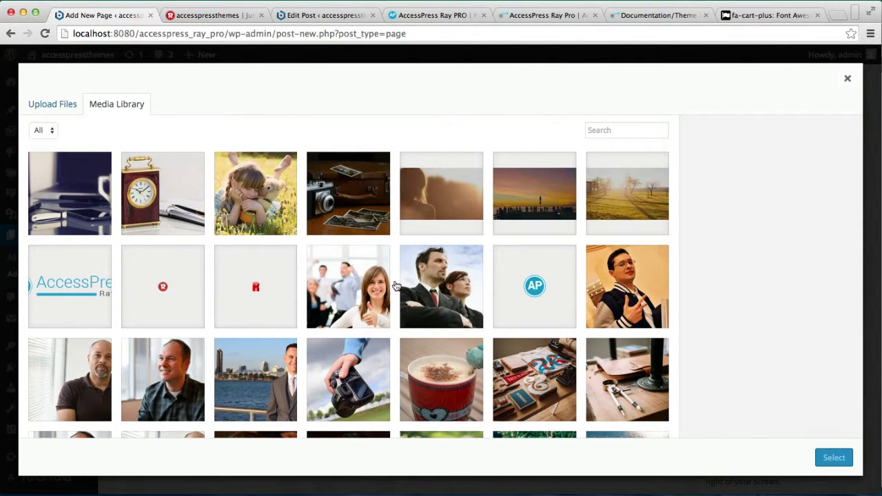
pyautogui.click(72, 207)
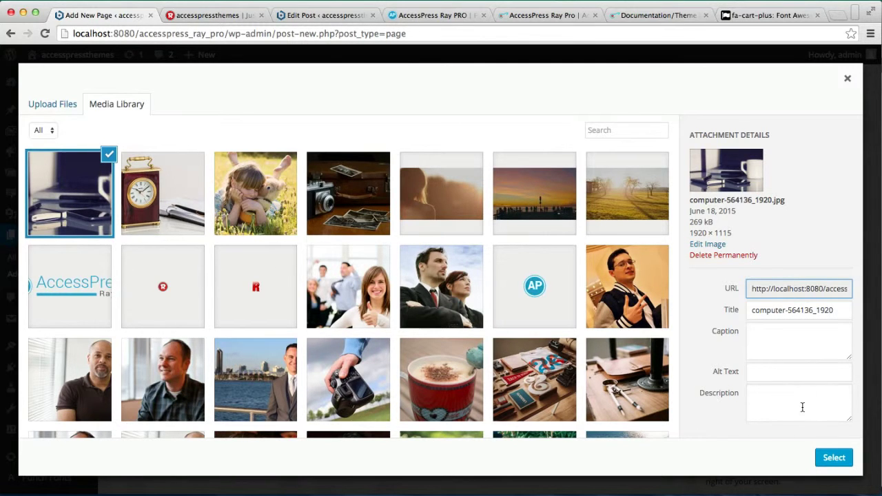
pyautogui.scroll(-5, 496, 356)
pyautogui.scroll(-6, 495, 356)
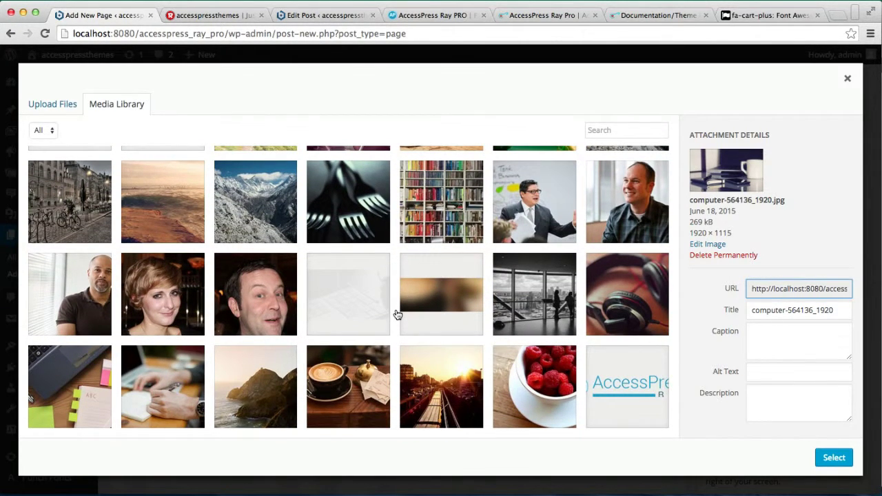
pyautogui.scroll(5, 397, 314)
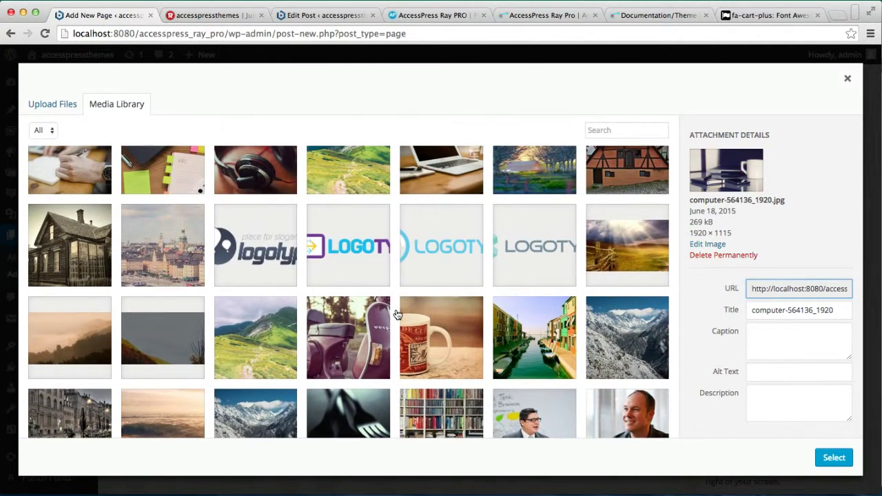
pyautogui.scroll(2, 397, 314)
pyautogui.click(467, 289)
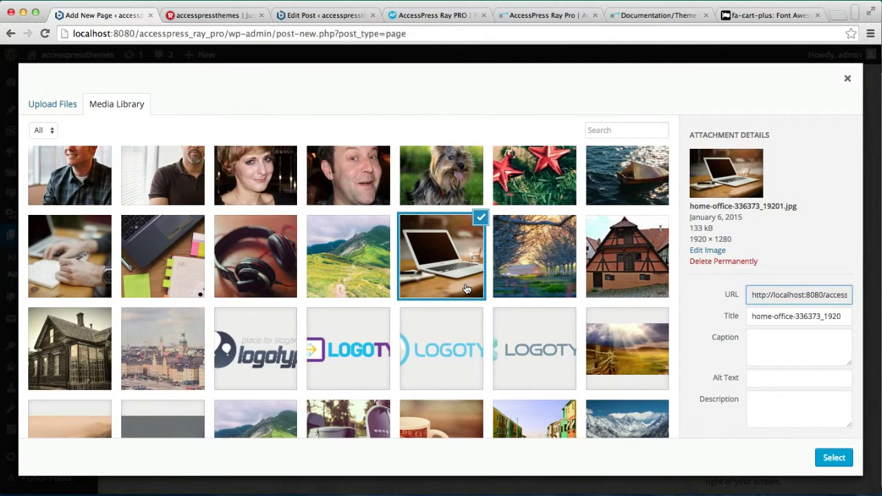
pyautogui.click(533, 273)
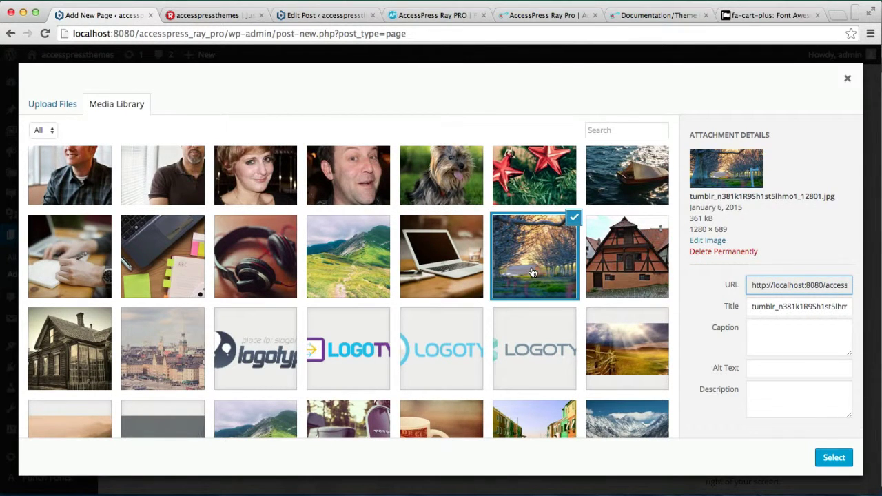
# Set the headphones picture audio-headphone-hearing-1591-825x5501.jpg as the Image Upload widget's image and finish editing the widget.
pyautogui.click(257, 275)
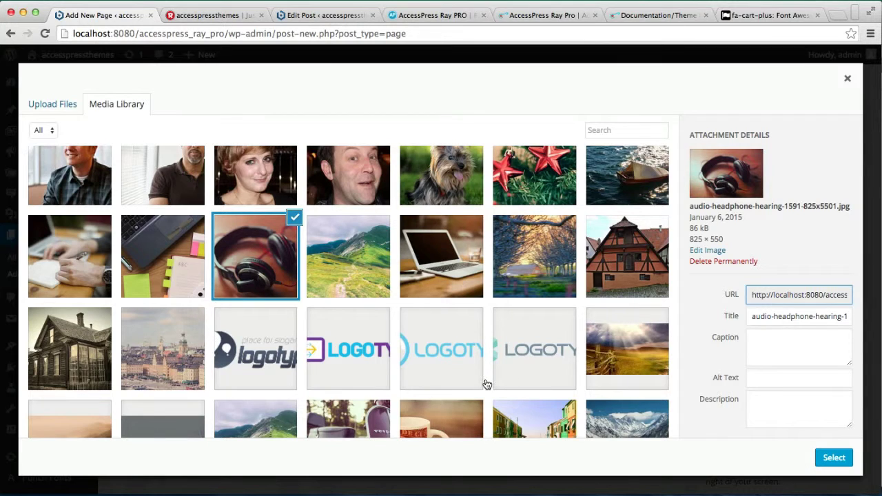
pyautogui.click(830, 458)
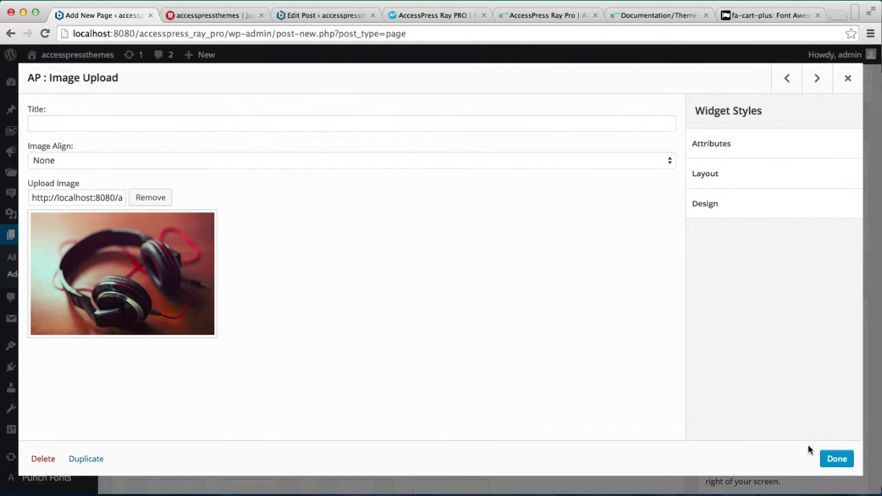
pyautogui.click(836, 459)
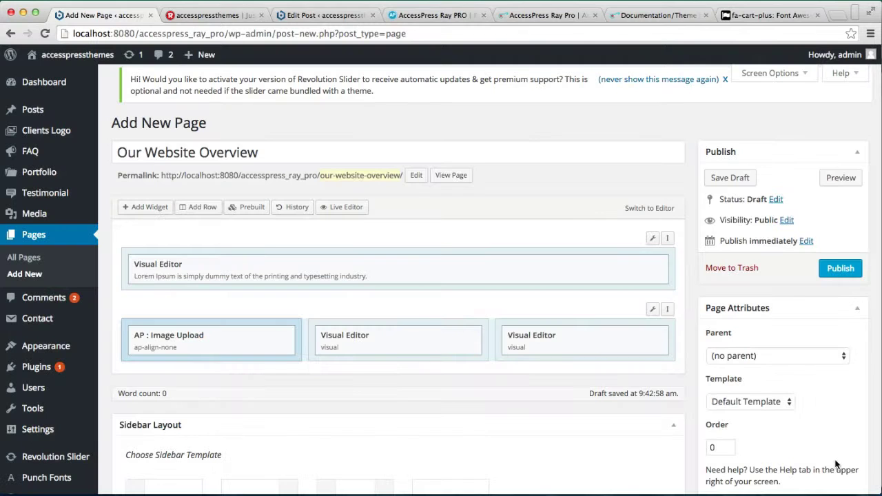
# Give the second column's Visual Editor widget the title "Title 1".
pyautogui.click(406, 336)
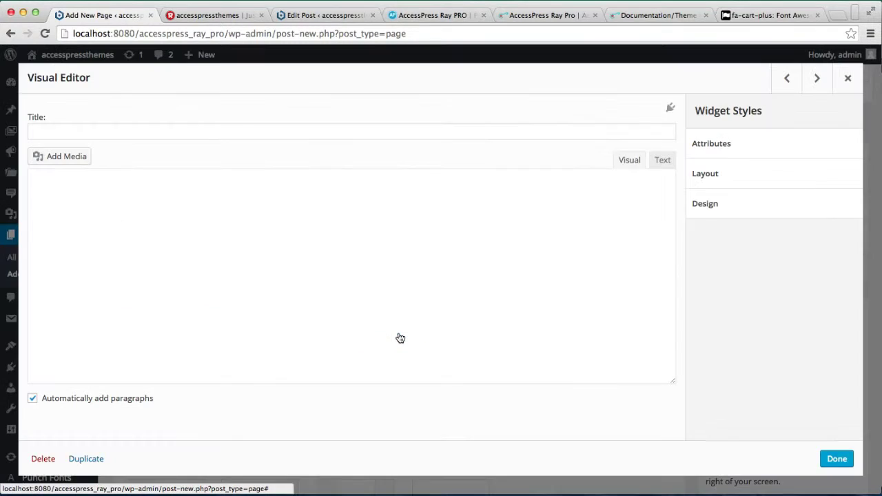
pyautogui.click(149, 127)
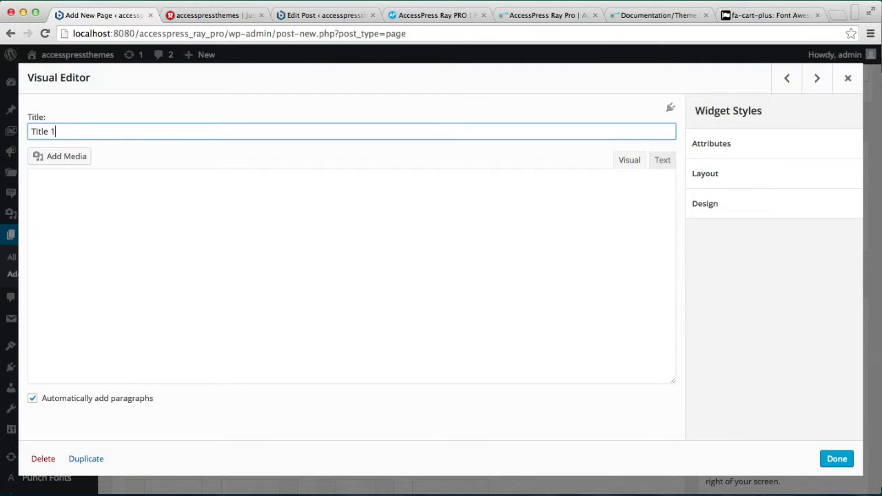
pyautogui.click(162, 247)
pyautogui.press('super+v')
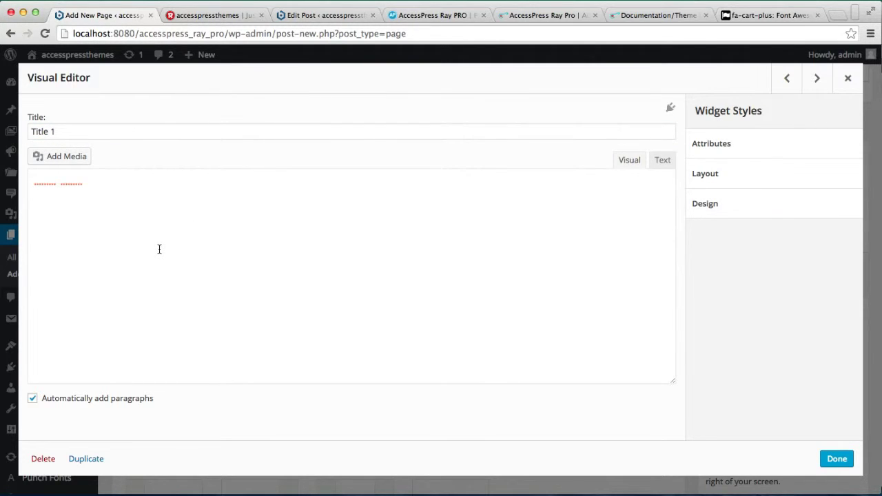
pyautogui.press('super+z')
# Copy the whole Lorem Ipsum paragraph under Dummy Content in the TextEdit document into the "Title 1" widget's body and finish editing the widget.
pyautogui.click(419, 493)
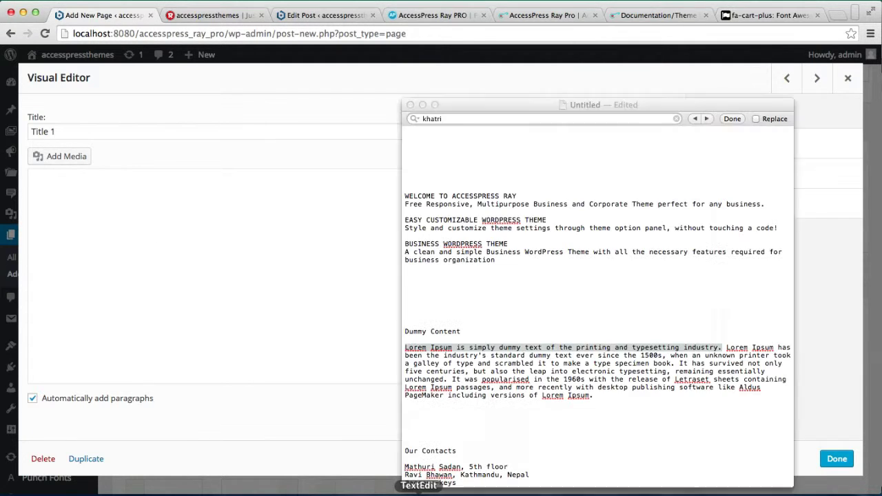
pyautogui.doubleClick(442, 378)
pyautogui.tripleClick(441, 375)
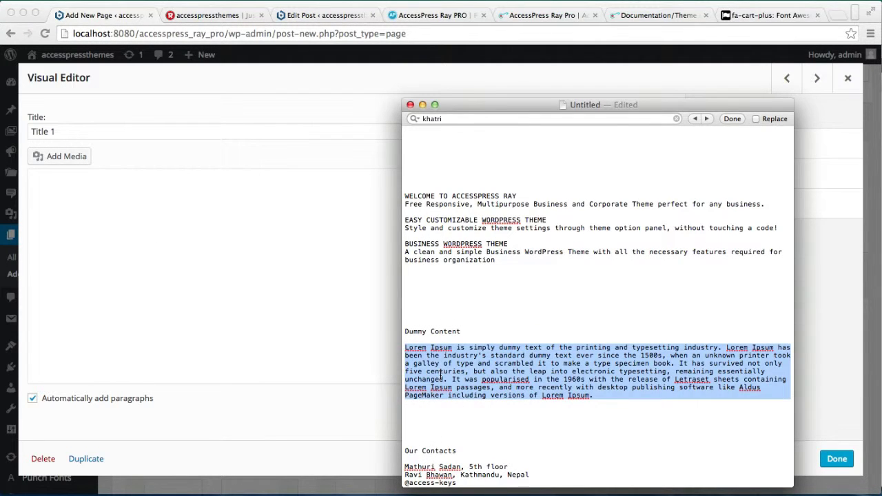
pyautogui.press('super+c')
pyautogui.click(131, 294)
pyautogui.press('super+v')
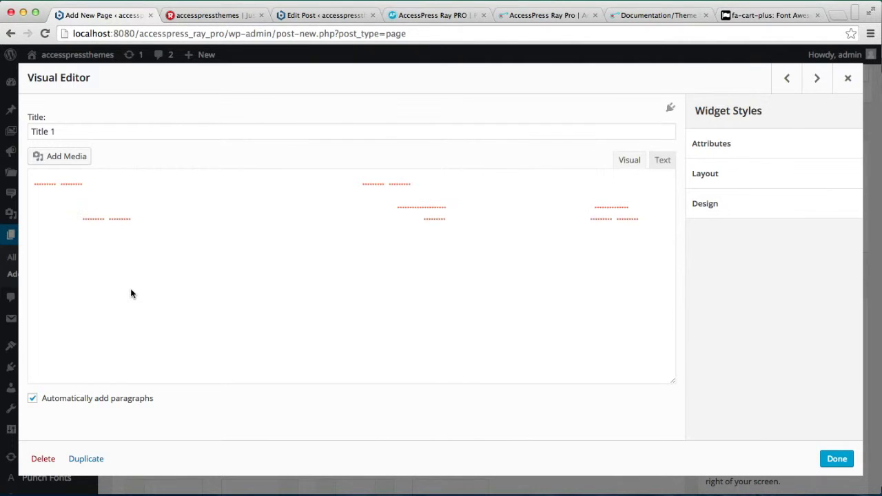
pyautogui.click(667, 165)
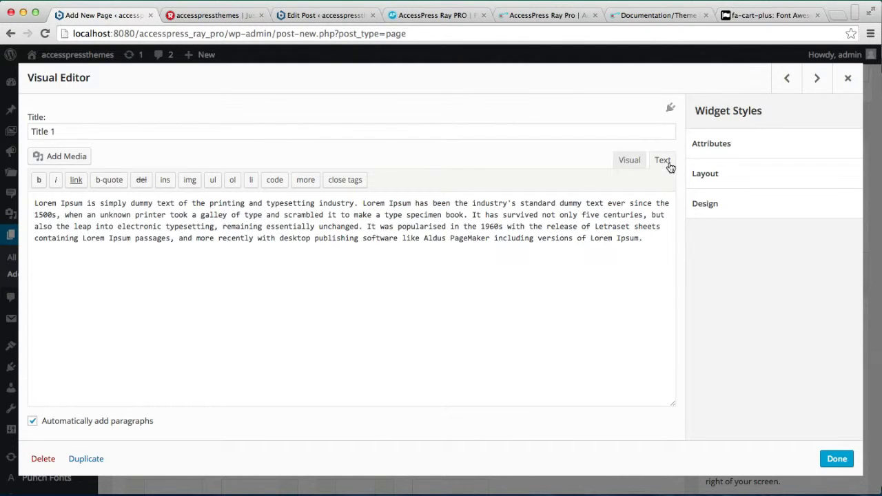
pyautogui.click(836, 459)
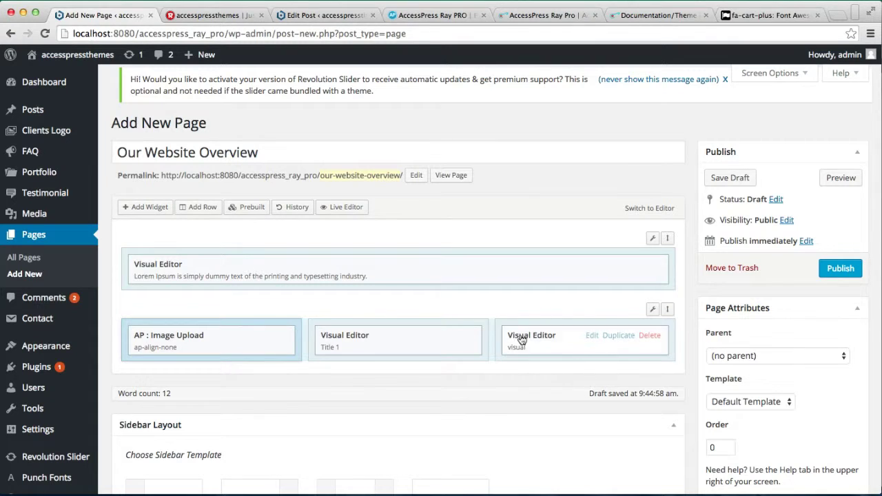
# Fill the third column's Visual Editor widget with the copied Lorem Ipsum paragraph and title it "Title 2".
pyautogui.click(594, 336)
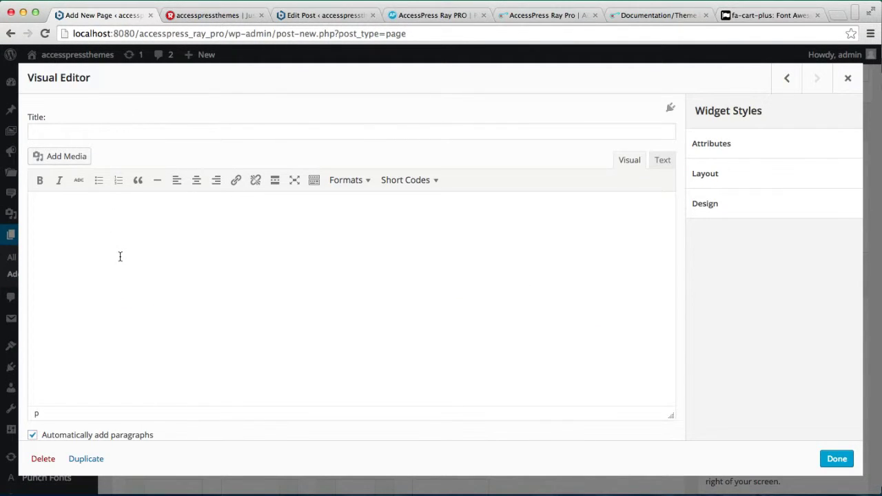
pyautogui.press('super+v')
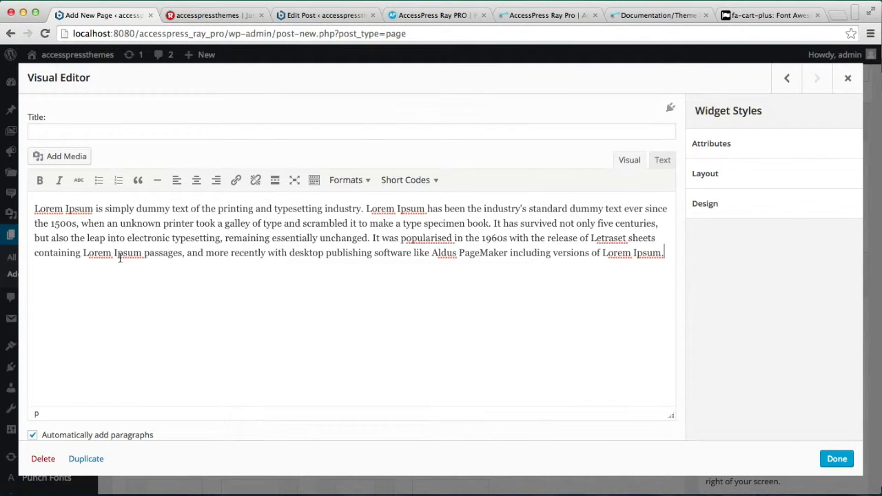
pyautogui.click(62, 130)
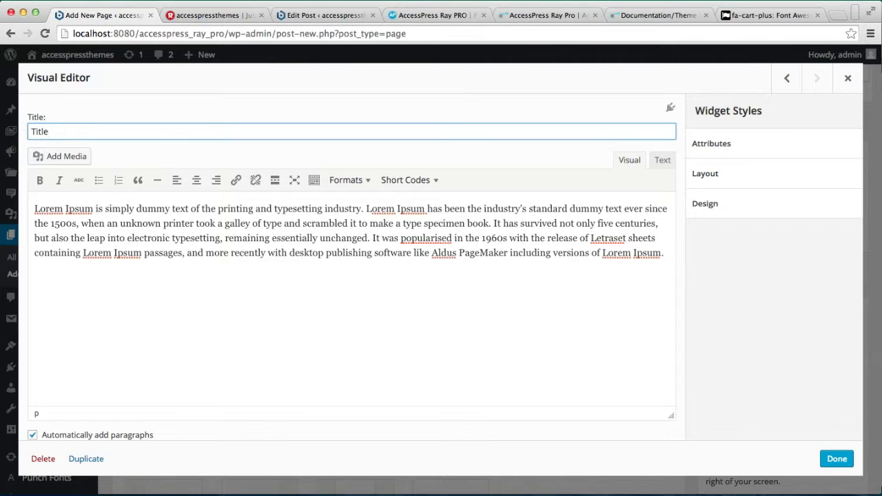
pyautogui.scroll(-1, 260, 226)
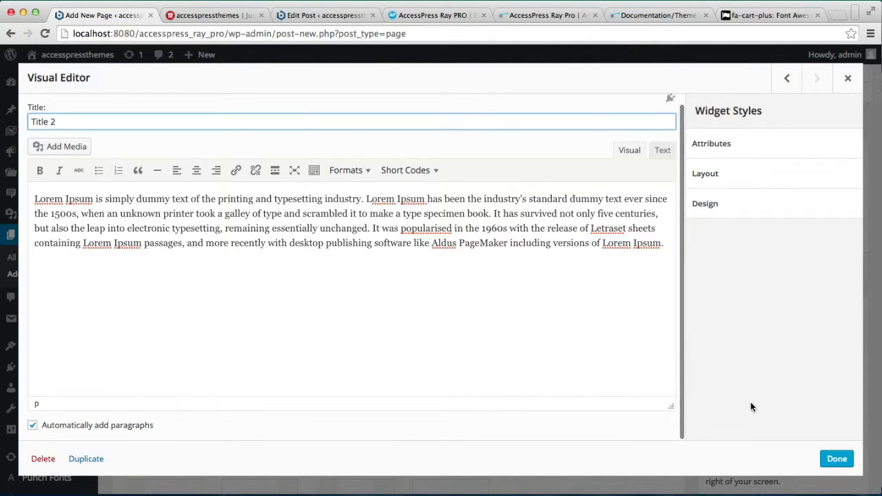
pyautogui.click(832, 462)
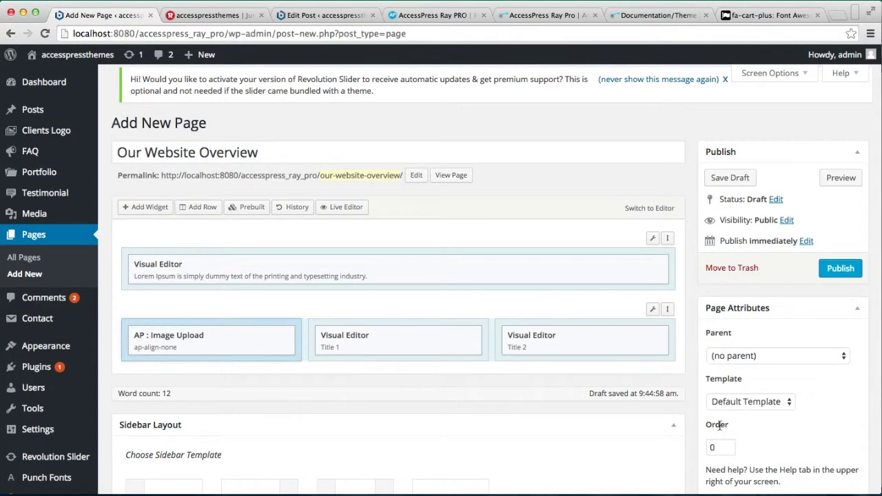
# Publish the "Our Website Overview" page.
pyautogui.scroll(-2, 627, 406)
pyautogui.scroll(2, 627, 405)
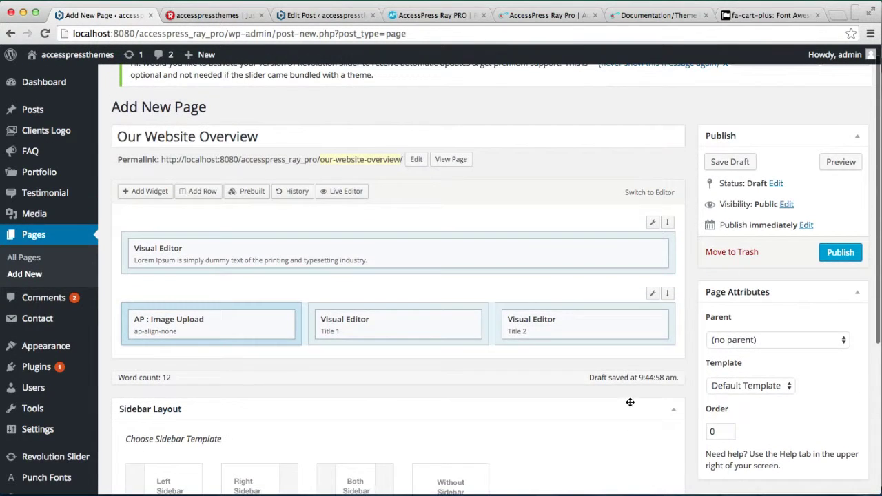
pyautogui.click(840, 253)
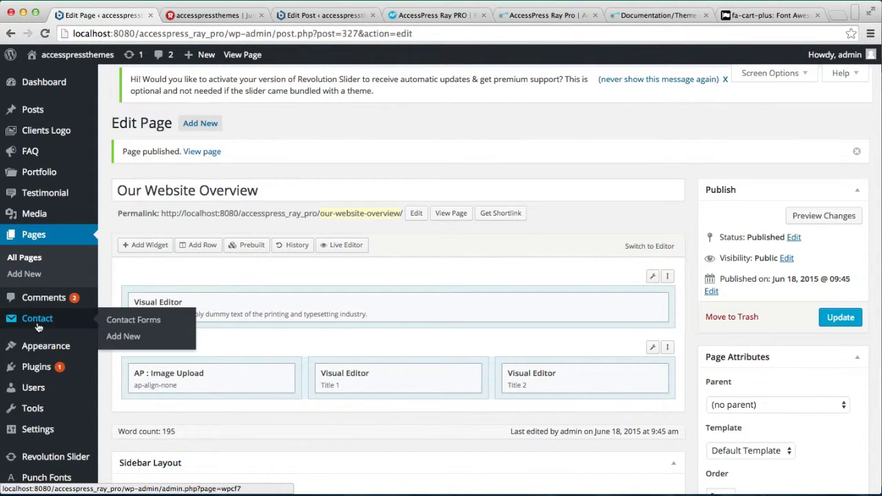
# Open the Below Feature Section settings within the Home Page Settings of the theme options.
pyautogui.moveTo(69, 359)
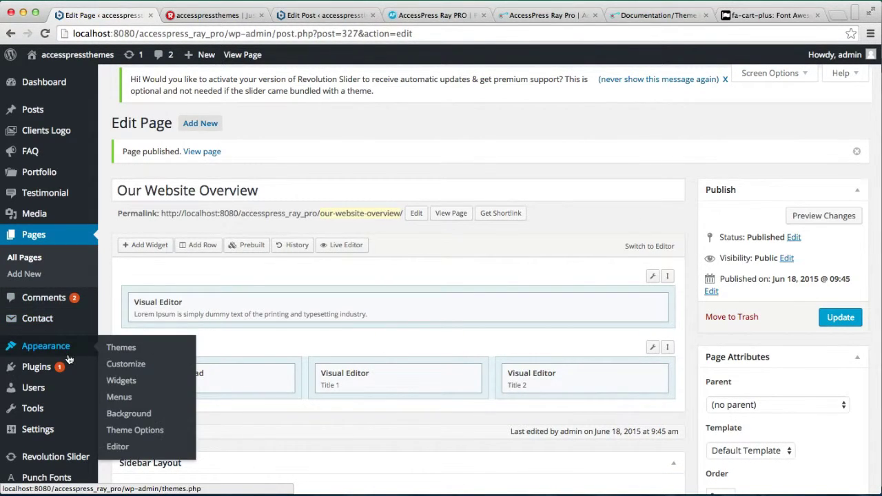
pyautogui.click(125, 431)
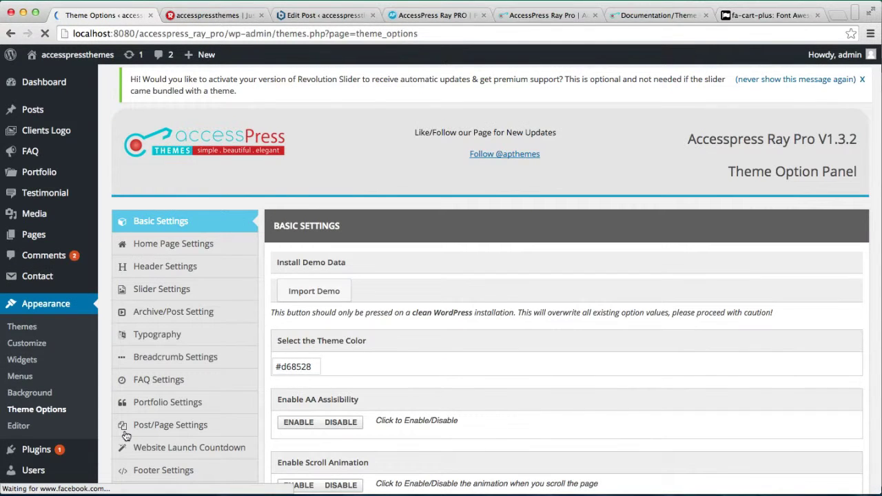
pyautogui.click(204, 248)
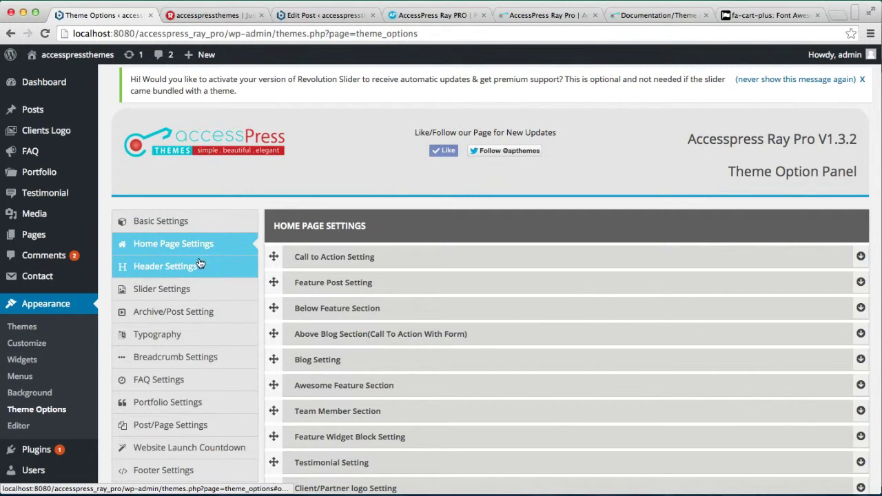
pyautogui.click(275, 308)
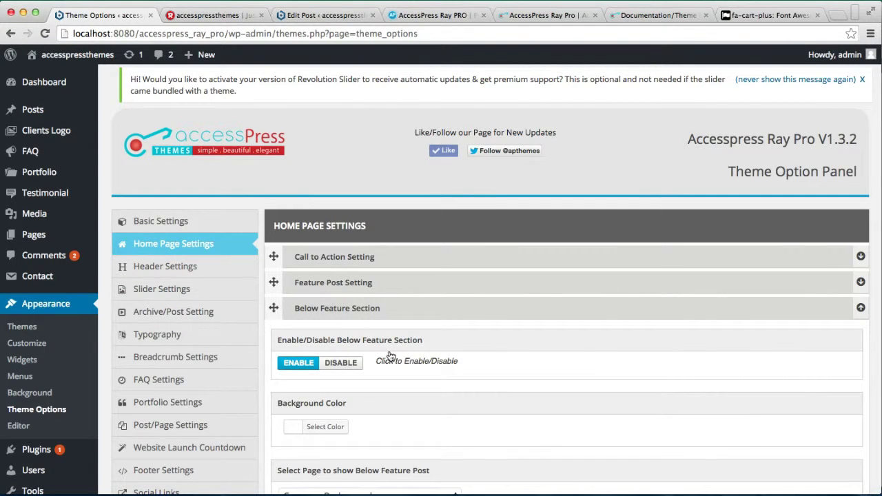
# Set "Our Website Overview" as the page shown below the feature post and save the theme options.
pyautogui.scroll(-3, 390, 355)
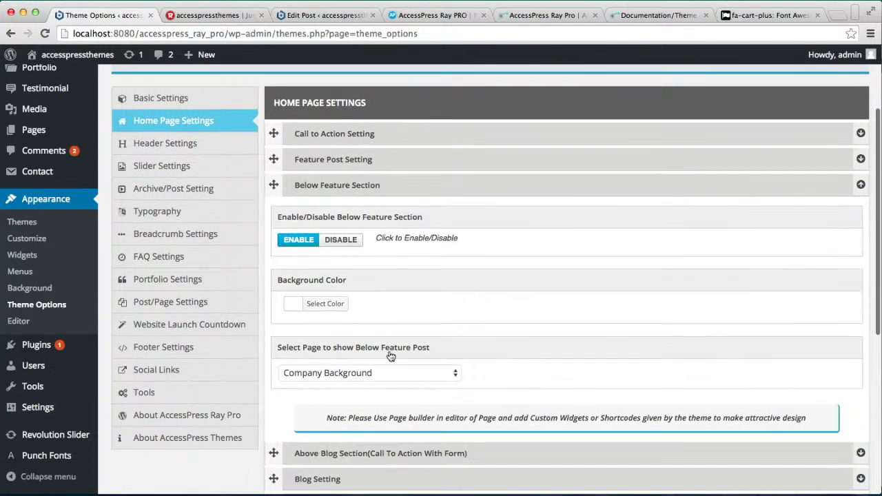
pyautogui.click(435, 378)
pyautogui.scroll(-3, 435, 378)
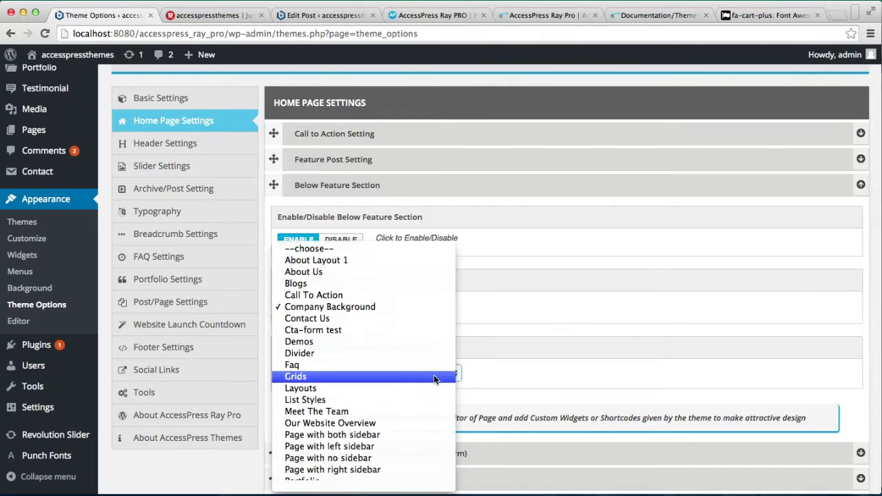
pyautogui.scroll(-5, 435, 378)
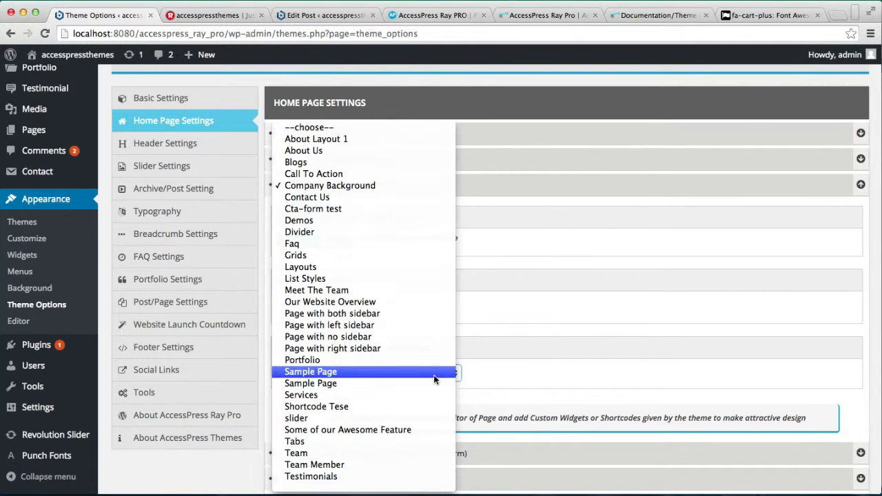
pyautogui.click(388, 301)
pyautogui.scroll(-5, 440, 377)
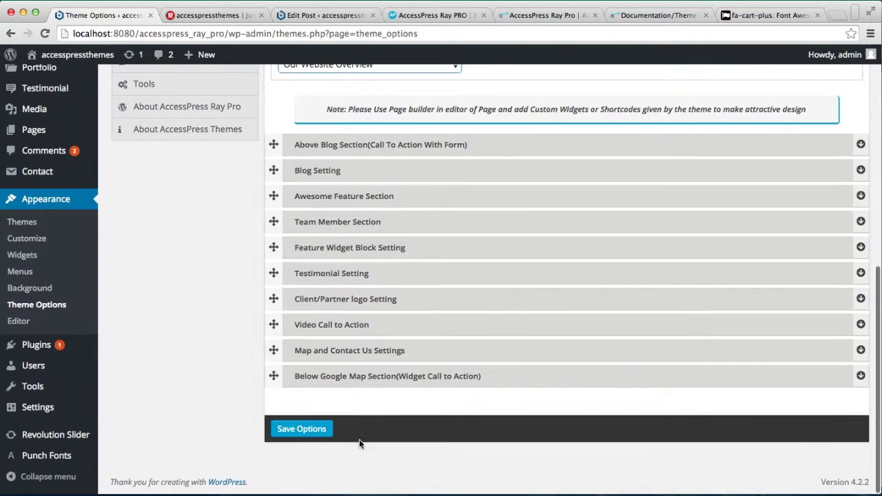
pyautogui.click(301, 429)
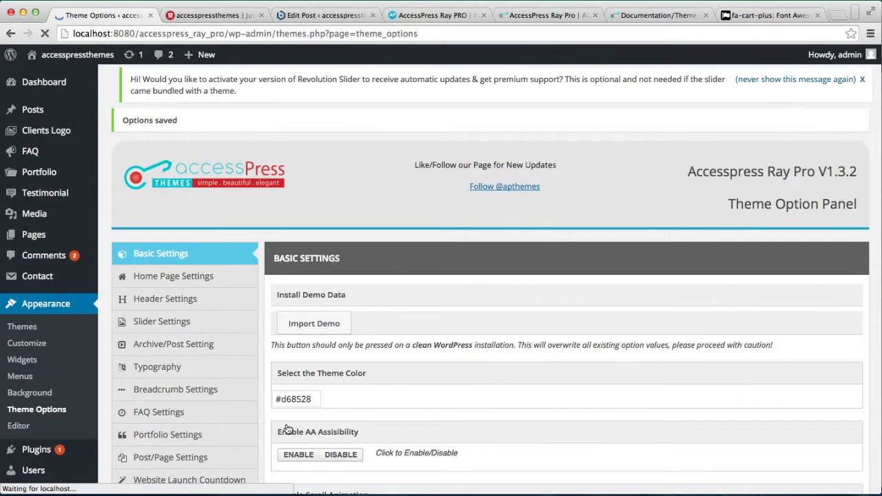
# Reload the site's homepage and examine the section below Features along with the Call To Action and Features sections above it.
pyautogui.click(188, 16)
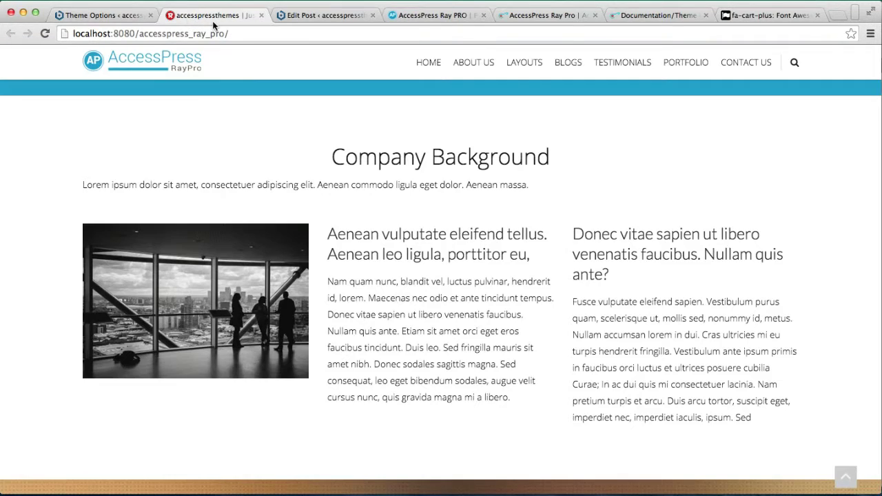
pyautogui.click(250, 38)
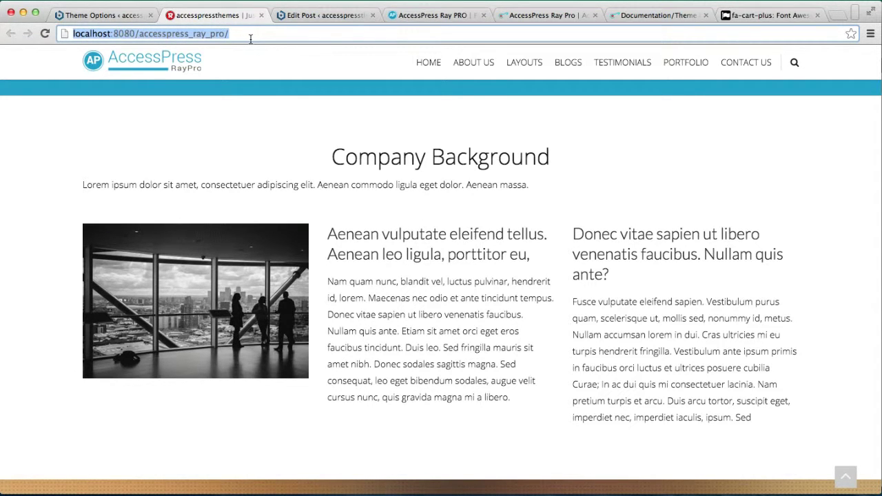
pyautogui.press('Return')
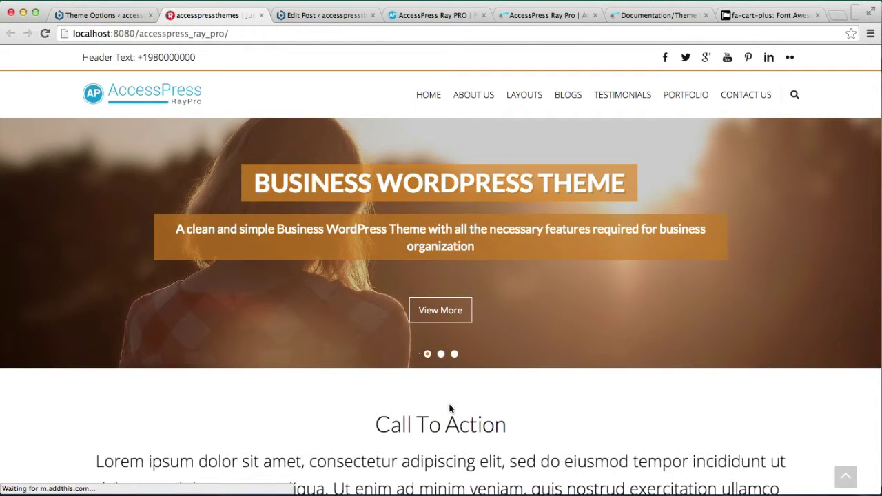
pyautogui.scroll(-10, 450, 409)
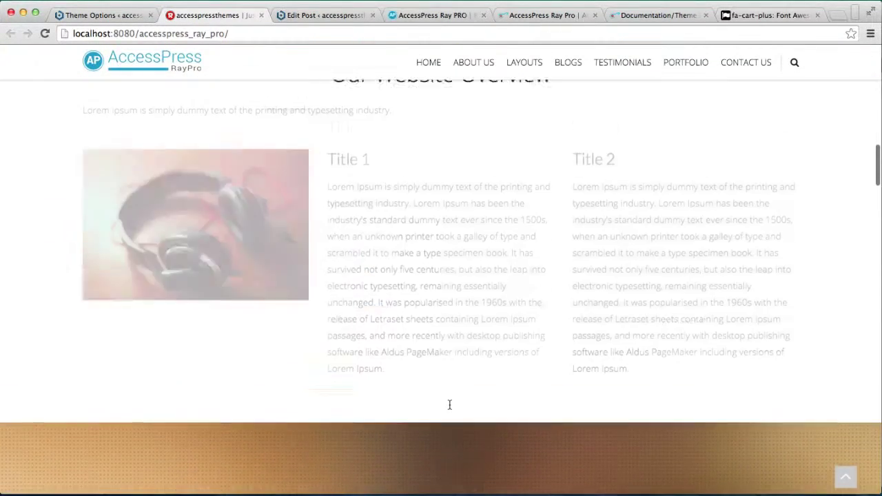
pyautogui.scroll(2, 449, 405)
pyautogui.scroll(8, 449, 404)
pyautogui.scroll(-5, 450, 404)
pyautogui.scroll(1, 449, 406)
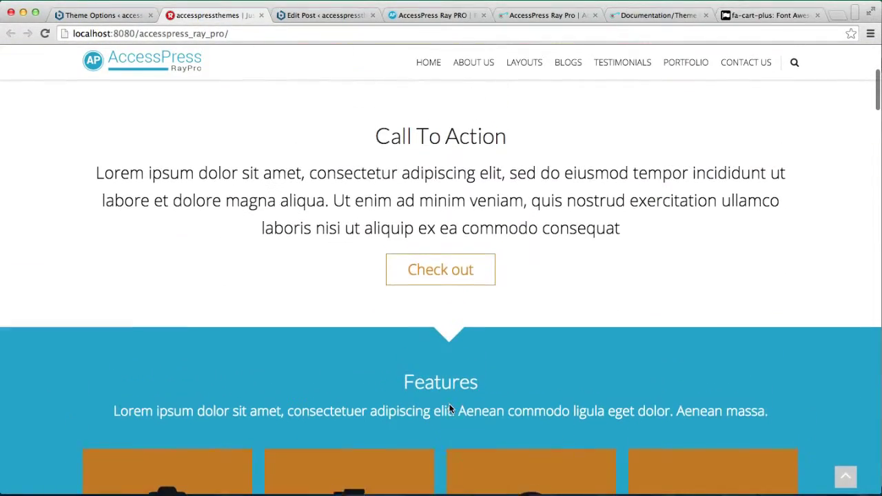
pyautogui.scroll(-5, 416, 420)
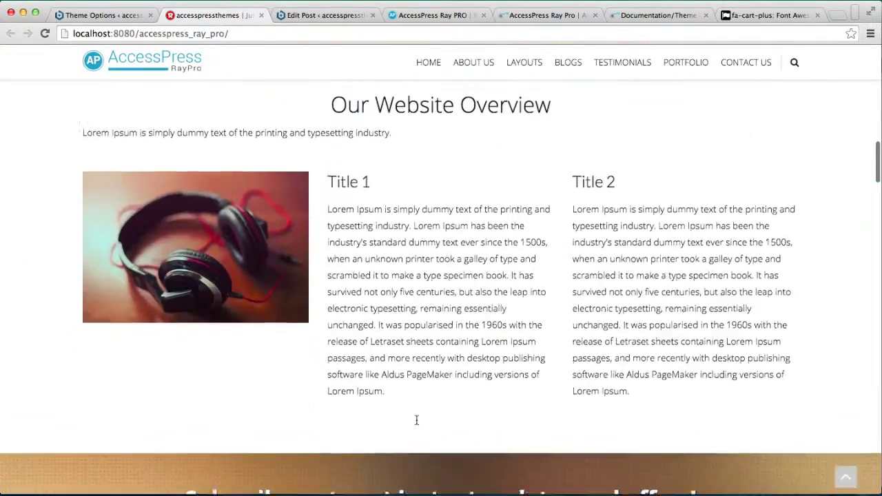
pyautogui.scroll(1, 416, 420)
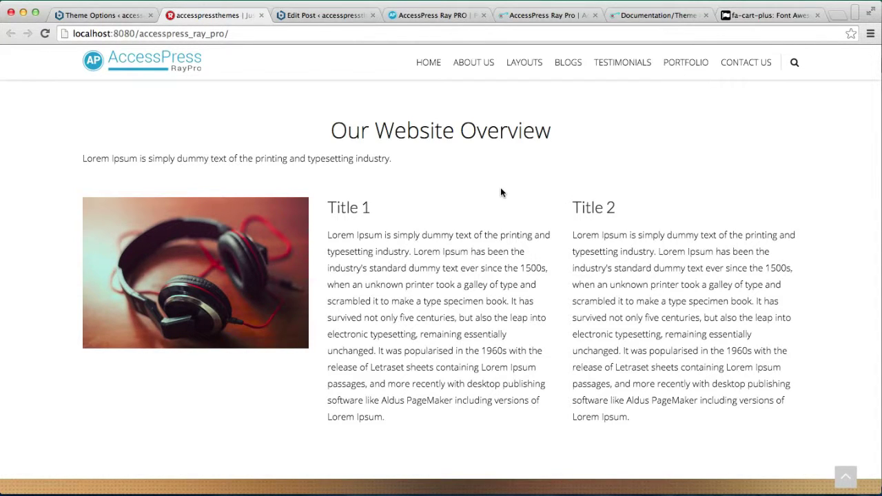
pyautogui.scroll(-2, 488, 199)
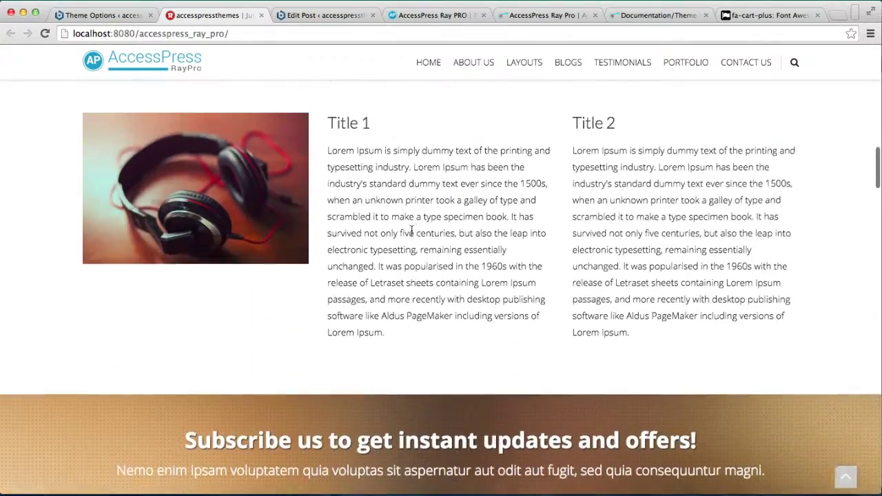
pyautogui.scroll(4, 411, 229)
pyautogui.scroll(10, 411, 230)
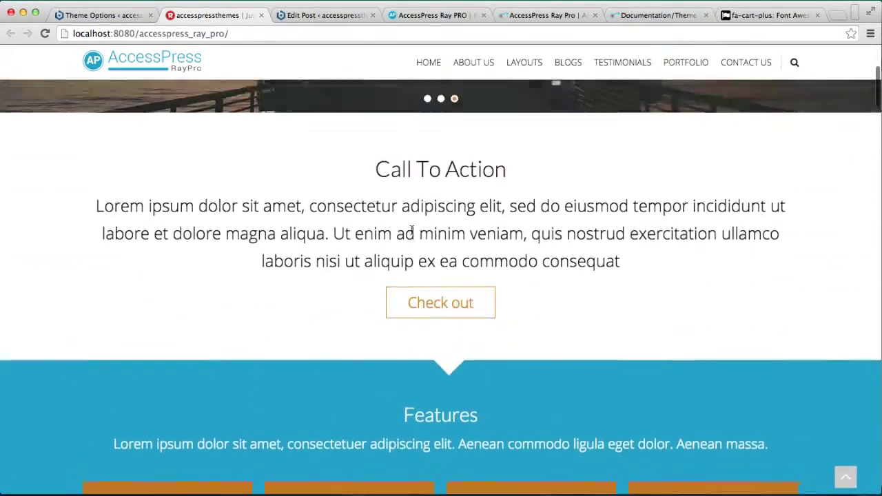
pyautogui.scroll(1, 411, 230)
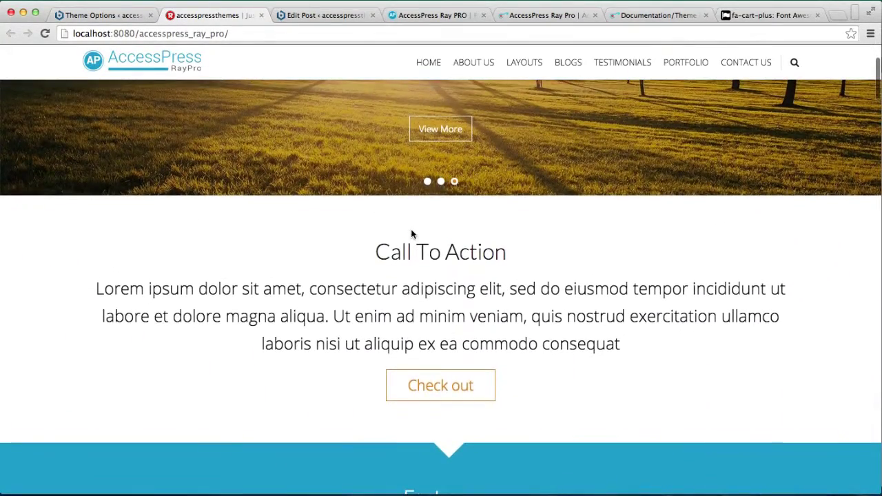